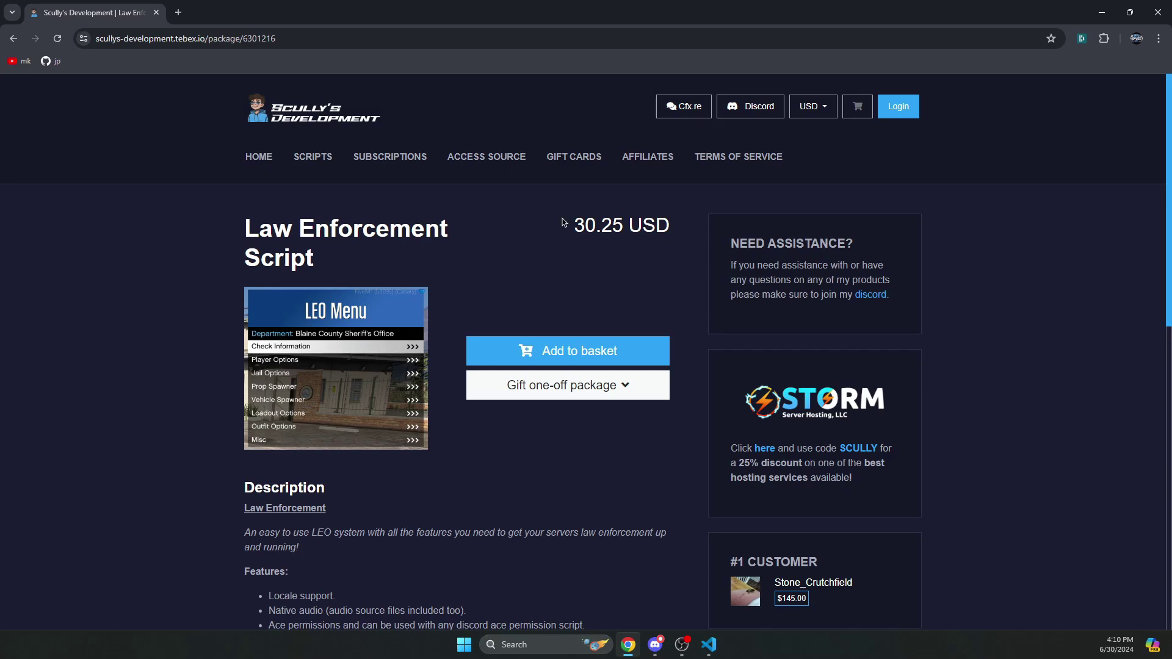
- Review the Law Enforcement Script features on Tebex, highlighting 'Hamz CAD'
{"action": "scroll", "coordinate": [533, 302], "scroll_direction": "down", "scroll_amount": 5}
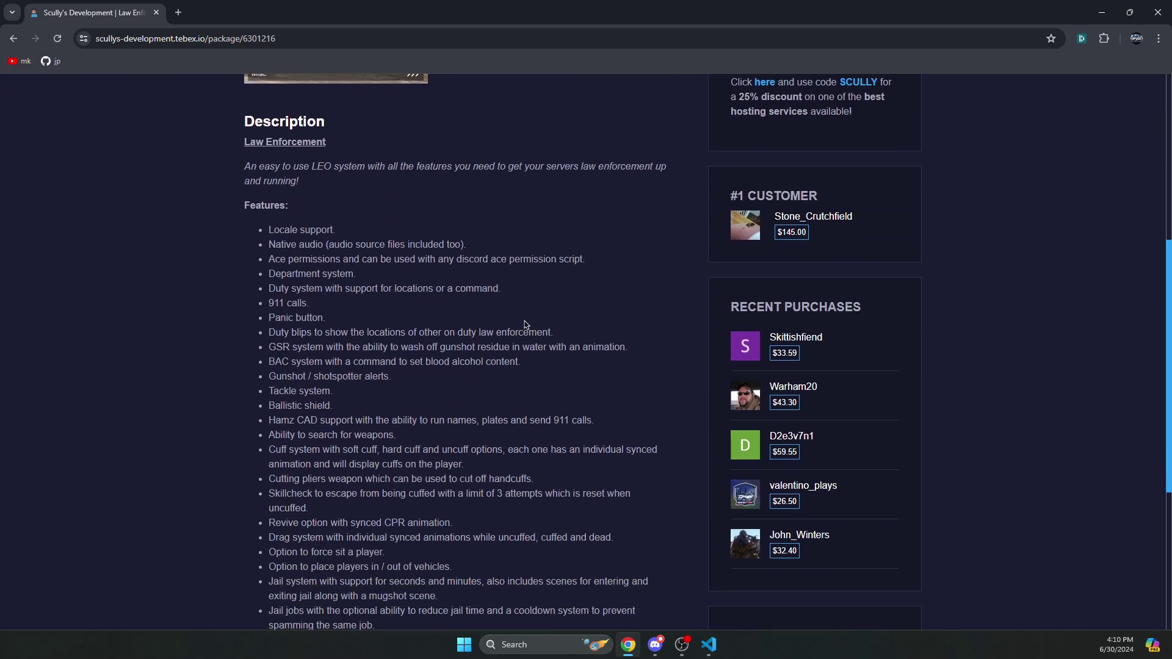
{"action": "left_click_drag", "start_coordinate": [315, 420], "coordinate": [260, 429]}
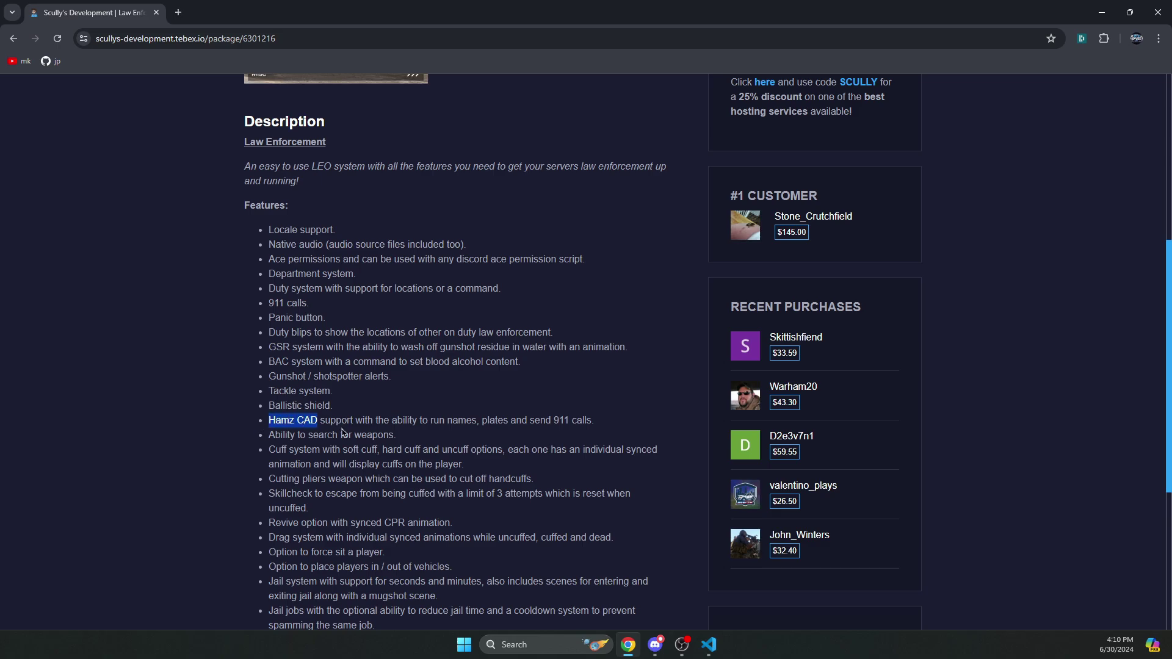
{"action": "scroll", "coordinate": [344, 433], "scroll_direction": "down", "scroll_amount": 5}
{"action": "scroll", "coordinate": [375, 457], "scroll_direction": "up", "scroll_amount": 10}
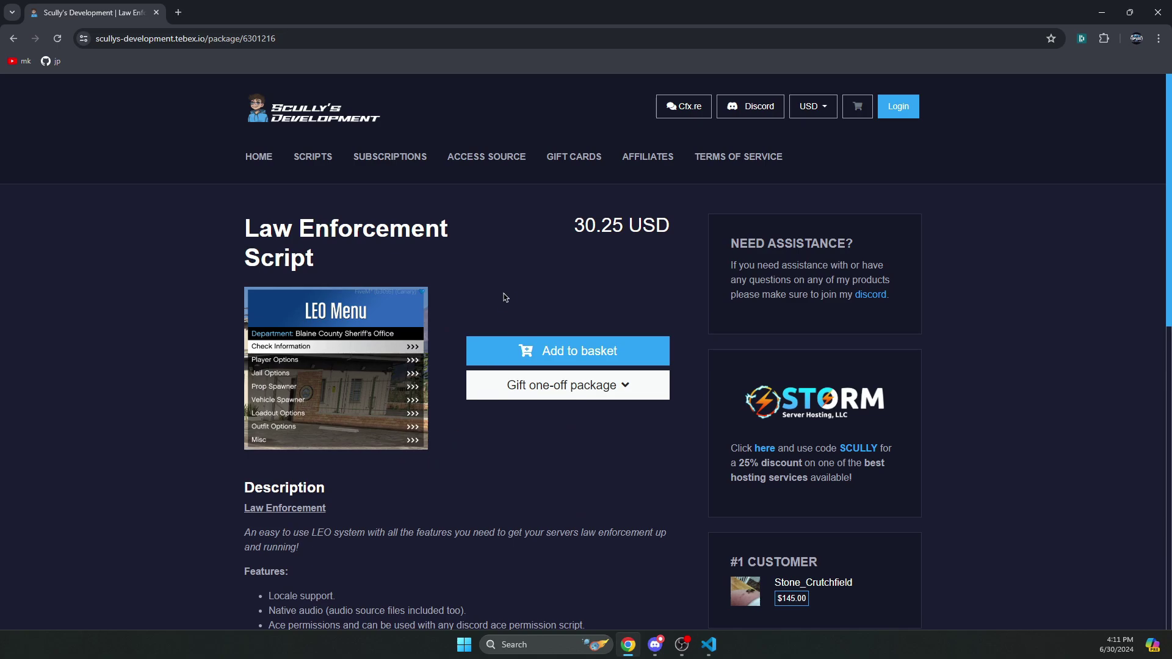
- Go to Cfx.re Keymaster (keymaster.fivem.net) in a new browser tab
{"action": "key", "text": "ctrl+t"}
{"action": "type", "text": "k"}
{"action": "key", "text": "Return"}
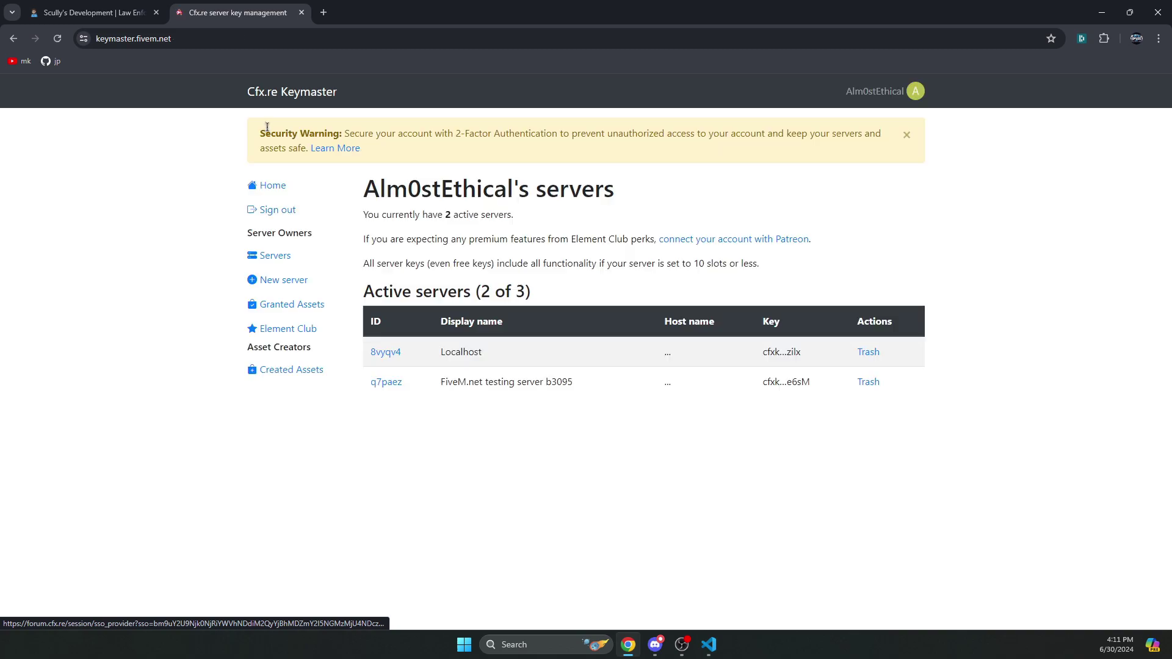
- Download the scully_lawenforcement_escrowed asset from the Granted Assets list
{"action": "left_click", "coordinate": [279, 311]}
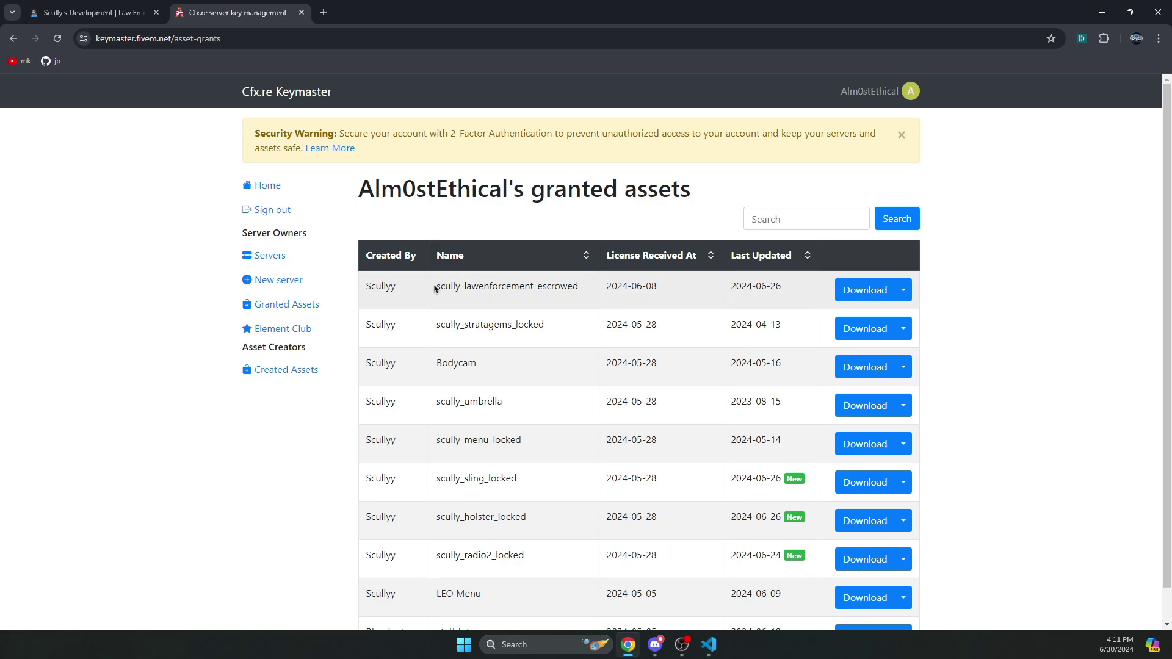
{"action": "left_click_drag", "start_coordinate": [434, 288], "coordinate": [586, 287]}
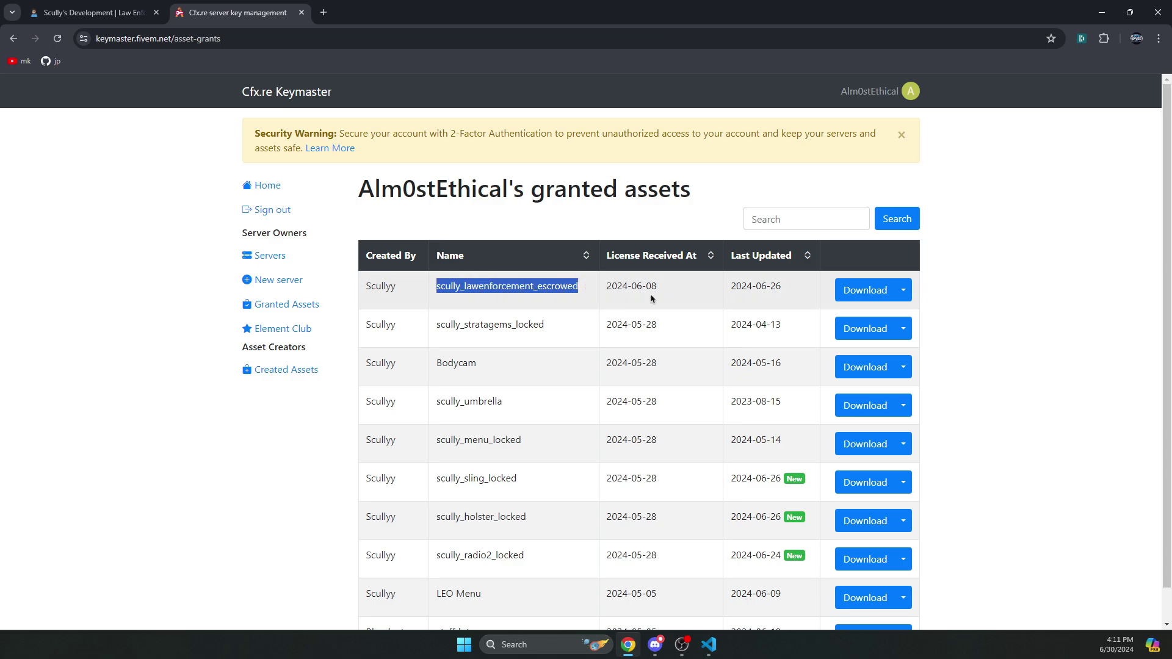
{"action": "left_click", "coordinate": [881, 297]}
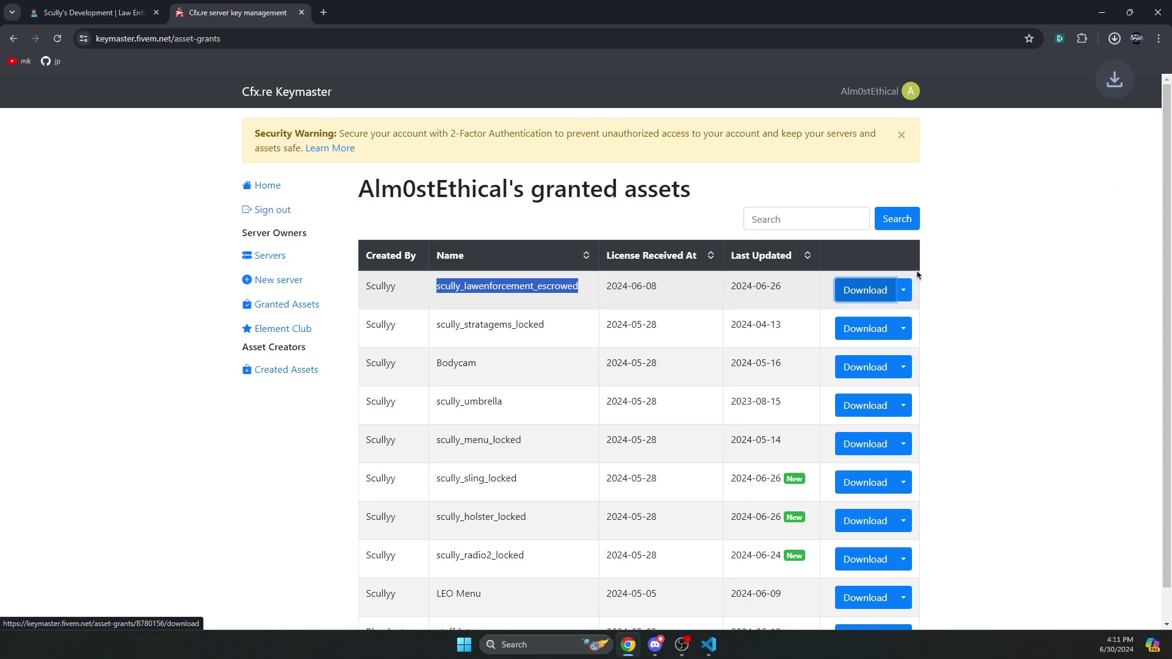
{"action": "left_click", "coordinate": [632, 39]}
- Search for scully_perms and download the Scullyy/scully_perms GitHub repository as a ZIP
{"action": "type", "text": "scully_perms"}
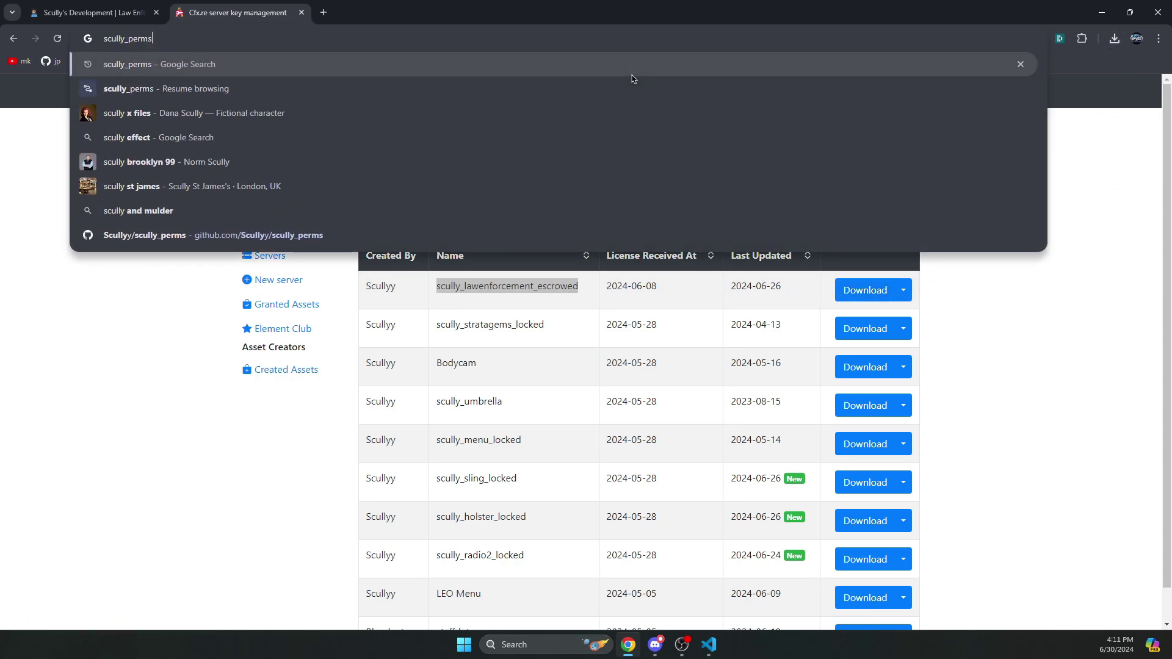
{"action": "key", "text": "Return"}
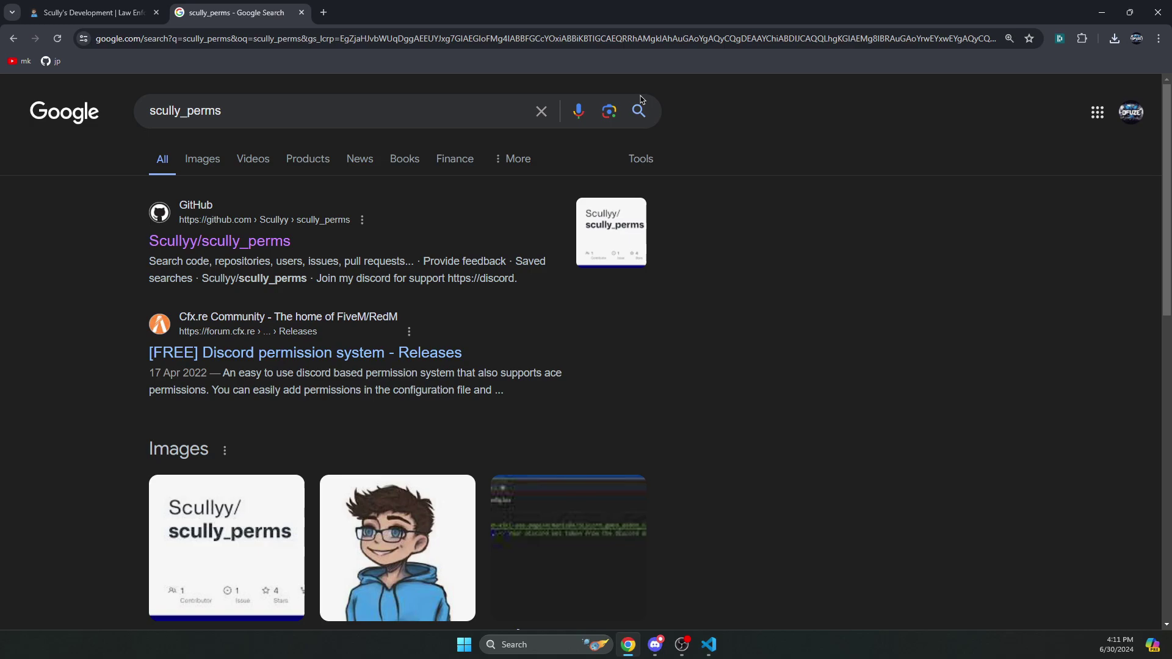
{"action": "left_click", "coordinate": [255, 246]}
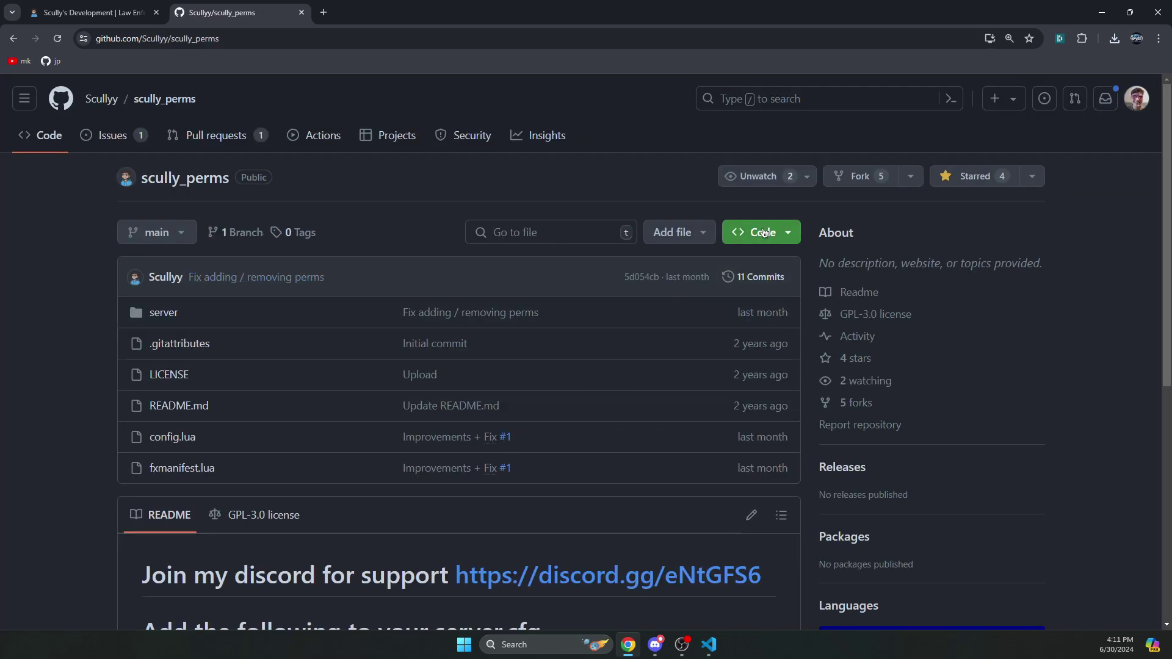
{"action": "left_click", "coordinate": [764, 233]}
{"action": "left_click", "coordinate": [583, 516]}
- Select the two add_ace permission lines in the scully_perms README
{"action": "scroll", "coordinate": [489, 374], "scroll_direction": "down", "scroll_amount": 6}
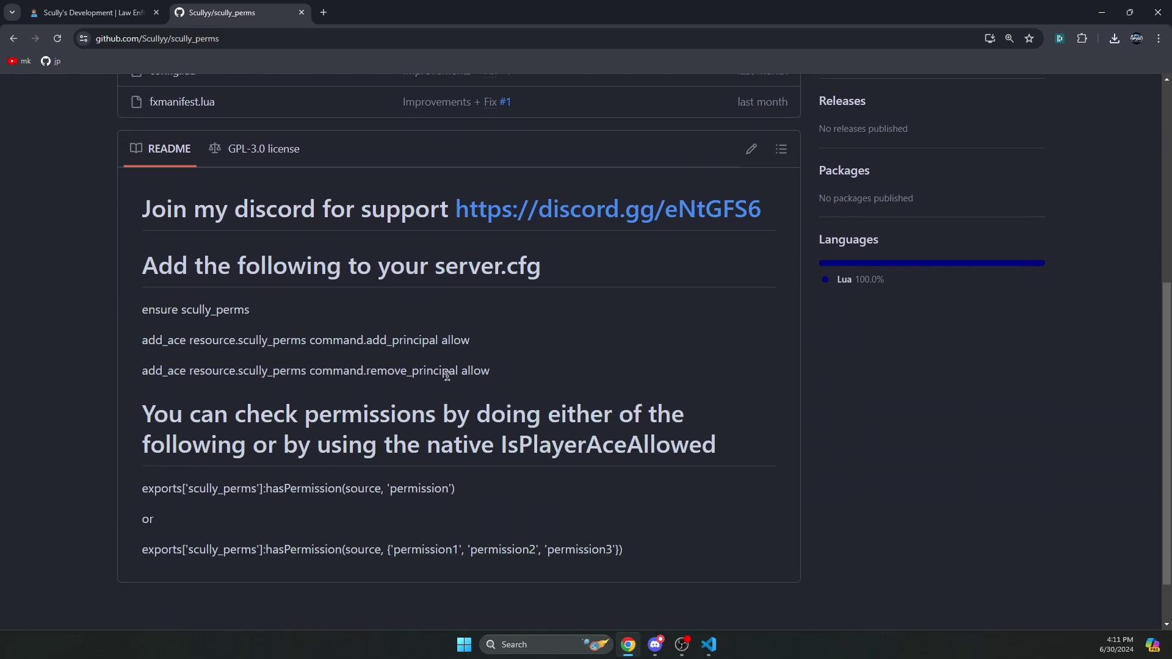
{"action": "left_click_drag", "start_coordinate": [492, 370], "coordinate": [132, 340]}
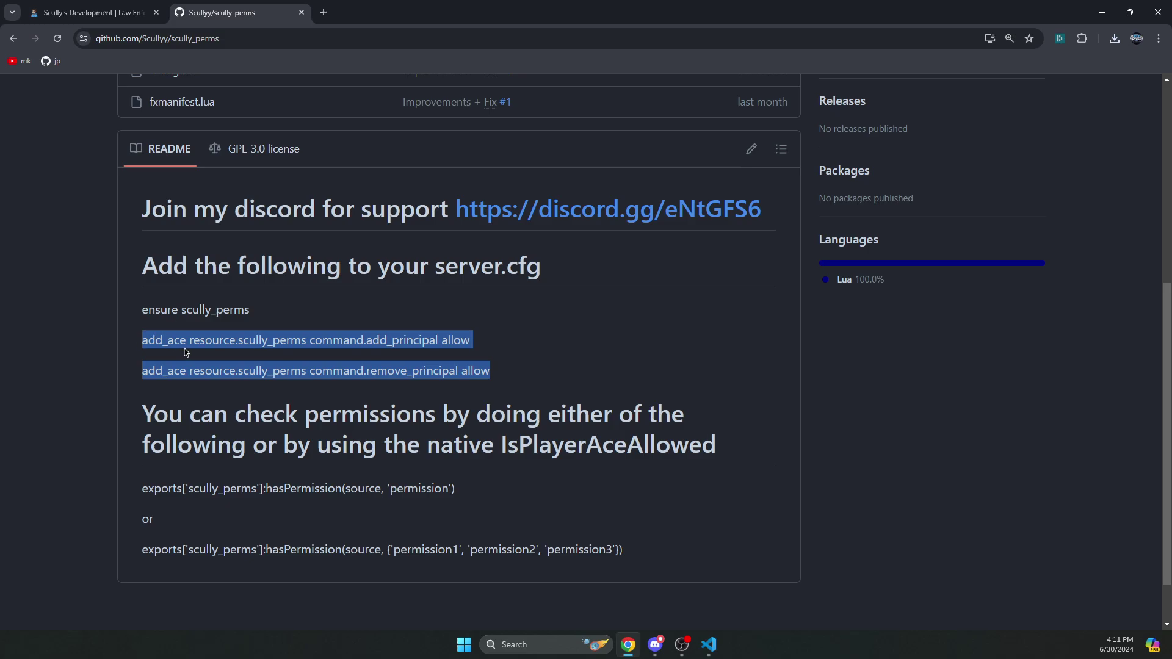
{"action": "key", "text": "super+e"}
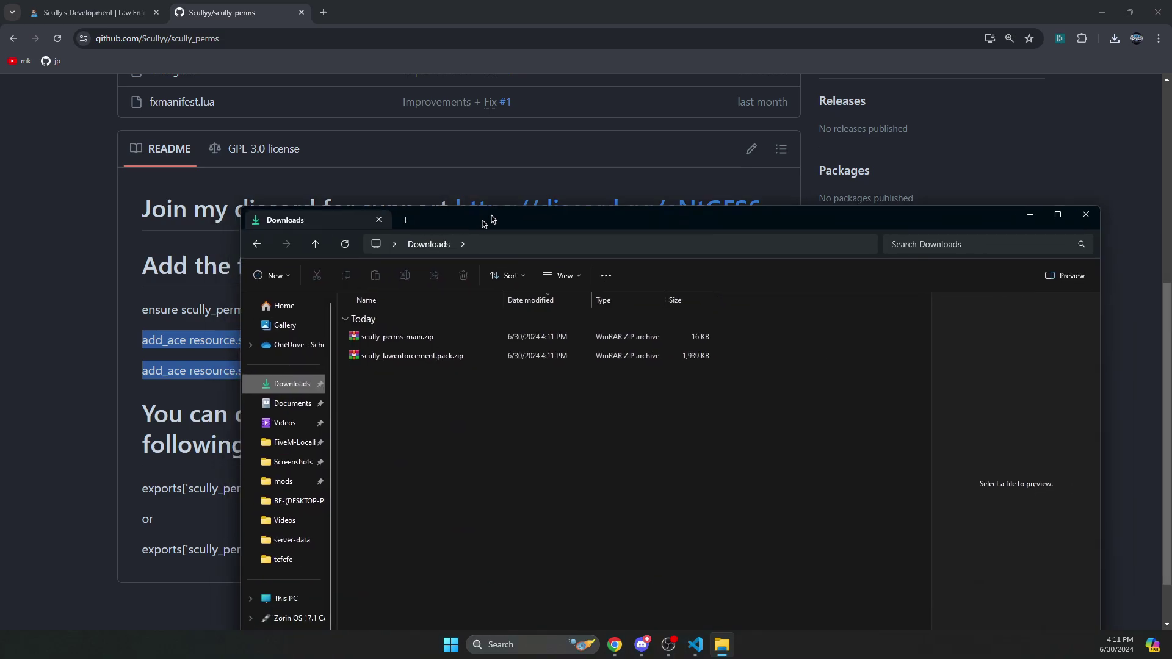
- Extract scully_perms-main.zip with WinRAR and rename the inner folder to scully_perms
{"action": "left_click_drag", "start_coordinate": [487, 217], "coordinate": [541, 89]}
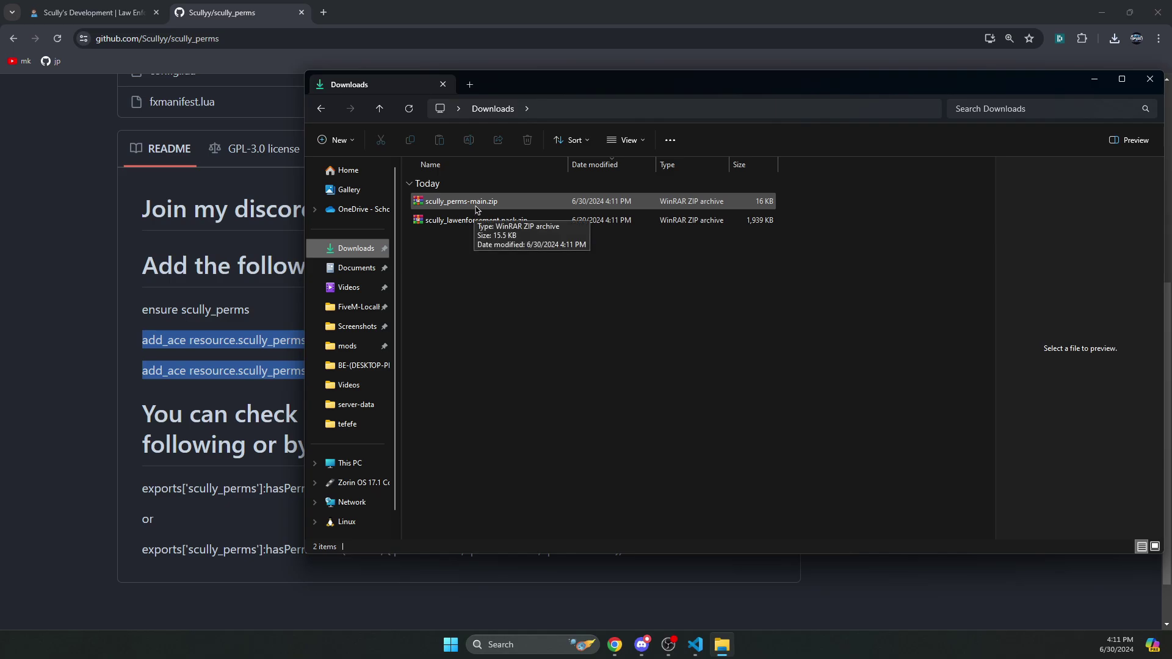
{"action": "right_click", "coordinate": [476, 209]}
{"action": "left_click", "coordinate": [525, 471]}
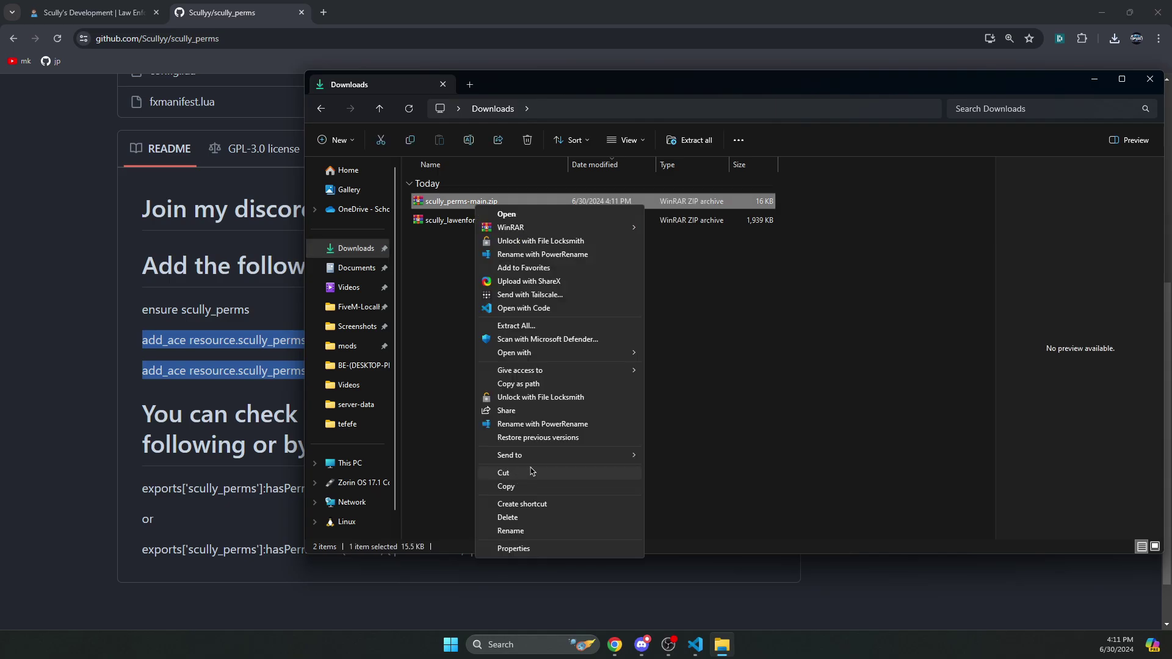
{"action": "mouse_move", "coordinate": [598, 227]}
{"action": "left_click", "coordinate": [713, 255]}
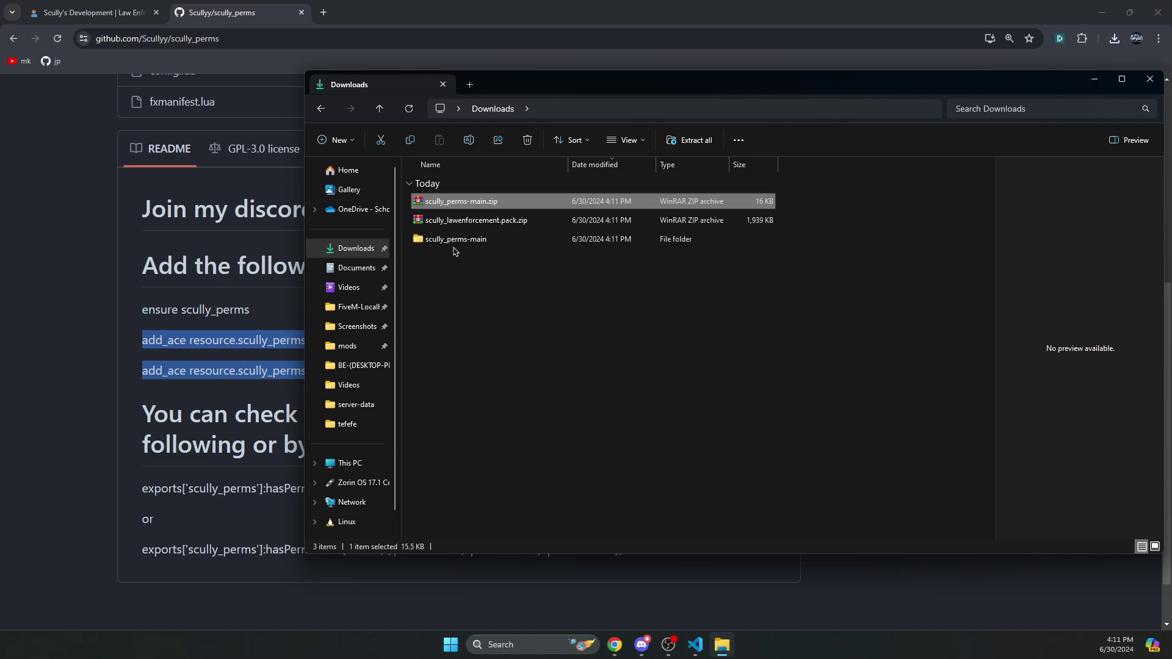
{"action": "double_click", "coordinate": [454, 244]}
{"action": "left_click", "coordinate": [450, 206]}
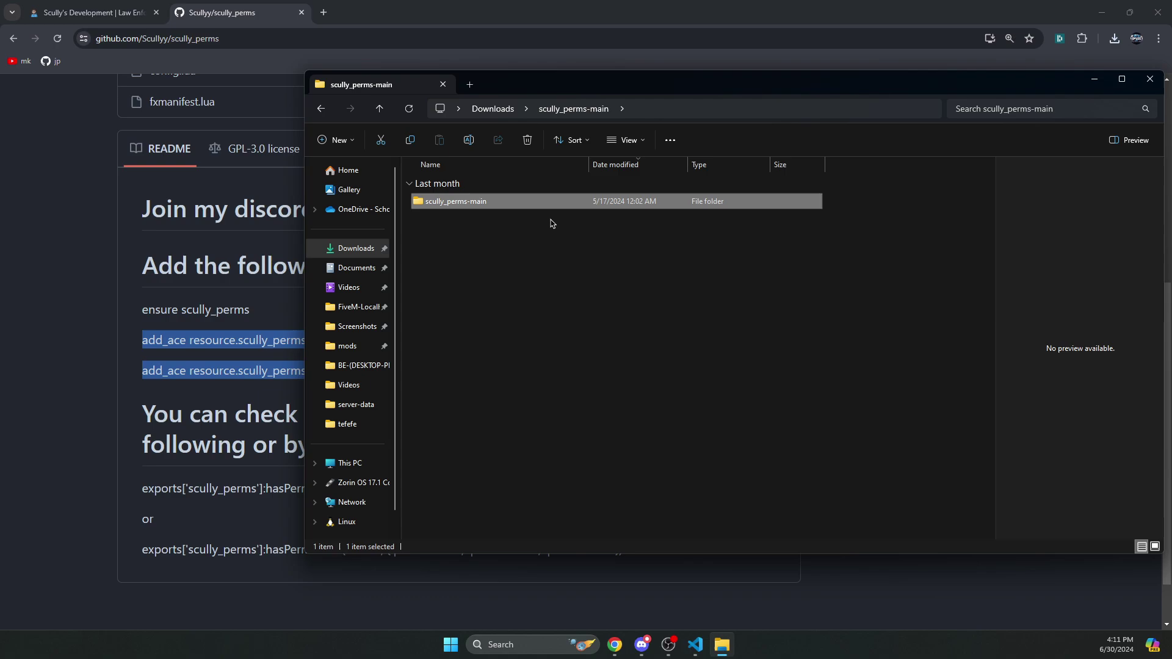
{"action": "key", "text": "F2"}
{"action": "key", "text": "End"}
{"action": "key", "text": "BackSpace"}
{"action": "key", "text": "BackSpace"}
{"action": "key", "text": "BackSpace"}
{"action": "key", "text": "BackSpace"}
{"action": "key", "text": "BackSpace"}
{"action": "key", "text": "Return"}
- Take the scully_perms folder to server-data\resources and create a [scripts] folder there
{"action": "key", "text": "ctrl+c"}
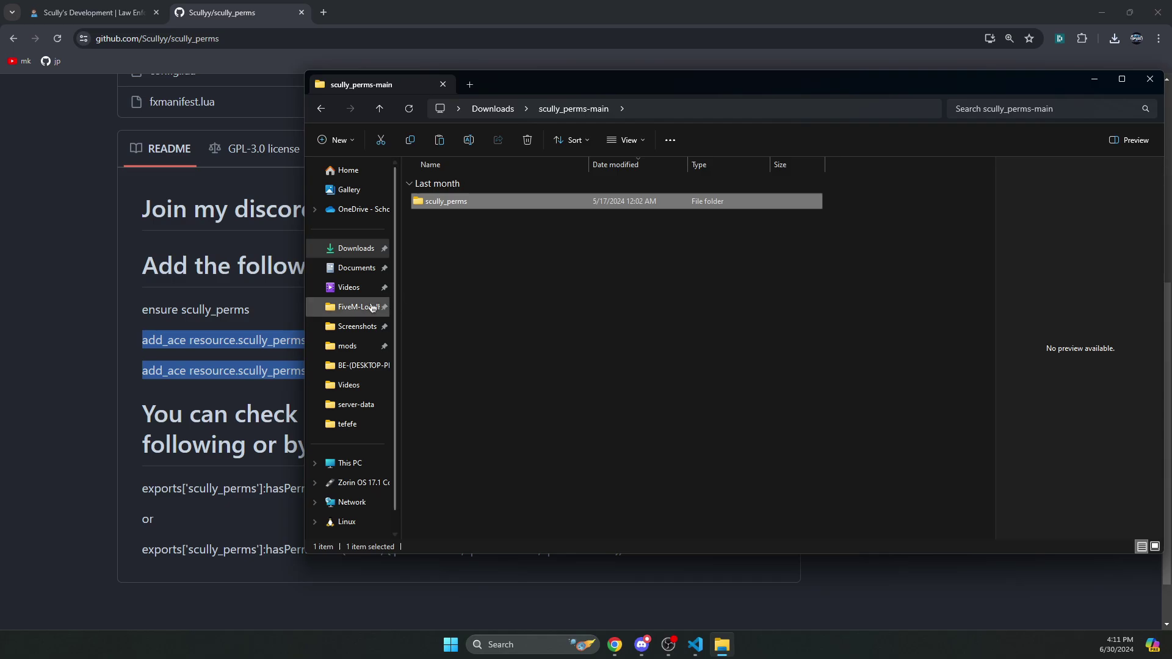
{"action": "left_click", "coordinate": [372, 307]}
{"action": "double_click", "coordinate": [464, 238]}
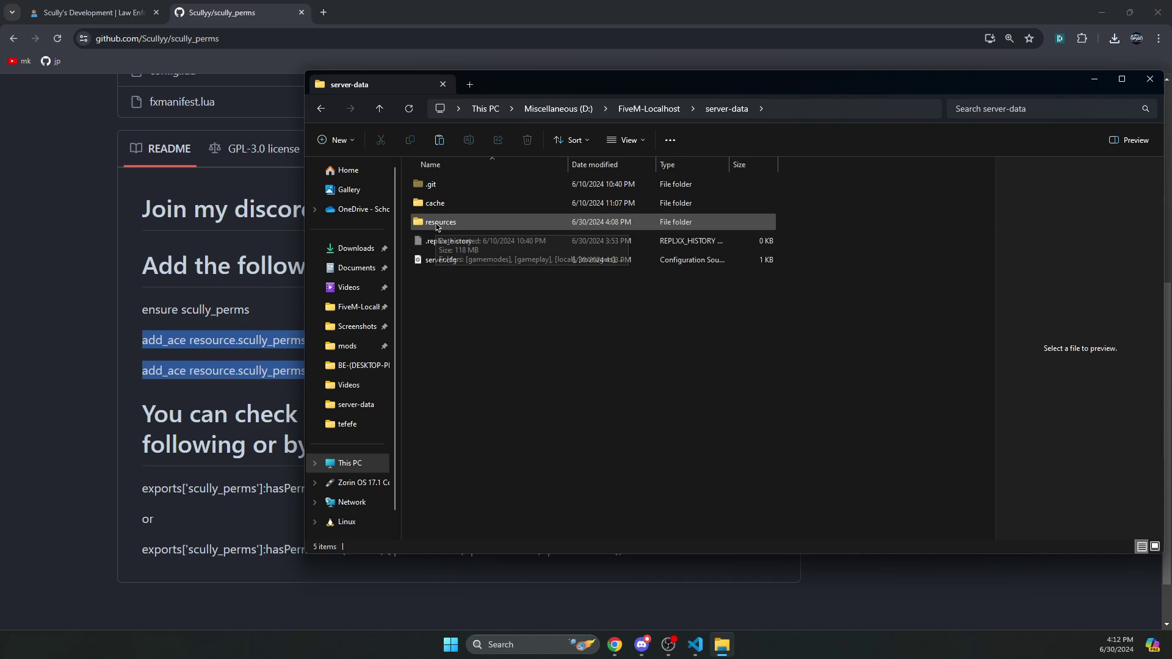
{"action": "double_click", "coordinate": [437, 225]}
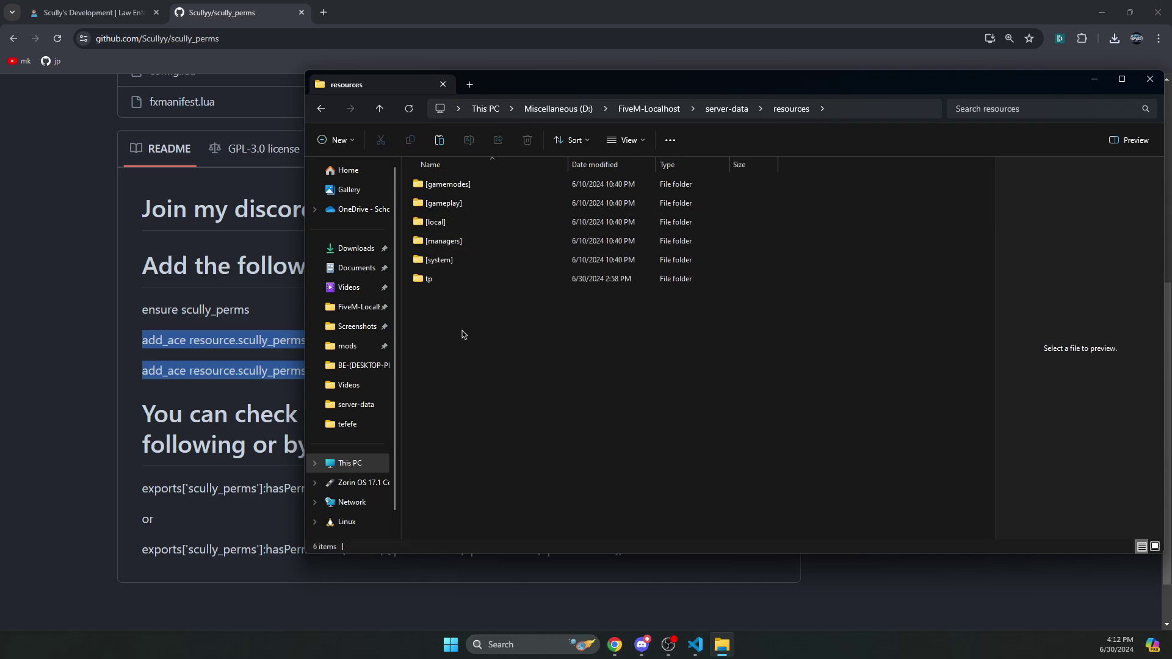
{"action": "key", "text": "ctrl+shift+n"}
{"action": "type", "text": "[scripts]"}
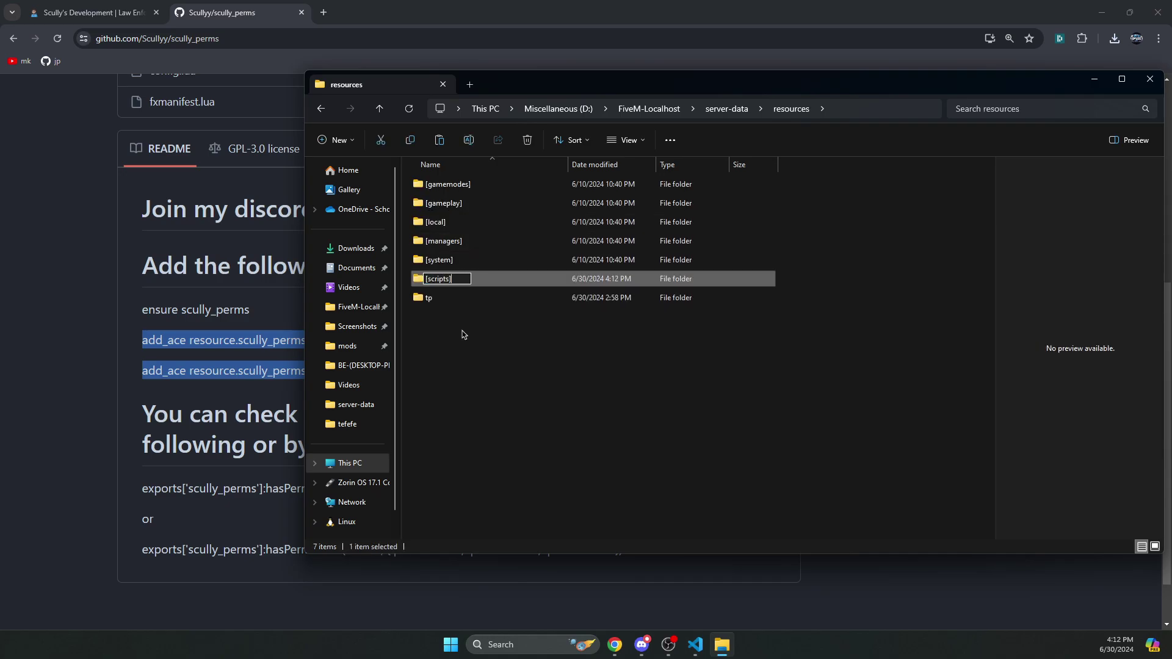
{"action": "key", "text": "Return"}
{"action": "key", "text": "Return"}
- Create a [scully] folder inside [scripts] and paste scully_perms into it
{"action": "key", "text": "ctrl+shift+n"}
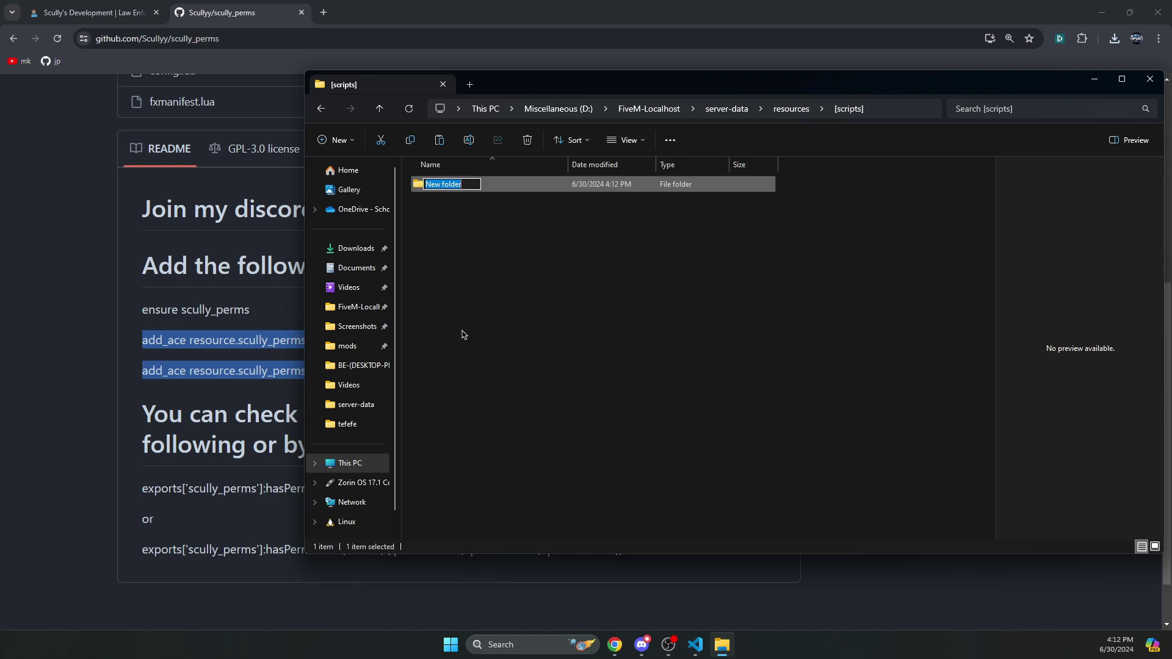
{"action": "type", "text": "[scully]"}
{"action": "key", "text": "Return"}
{"action": "key", "text": "Return"}
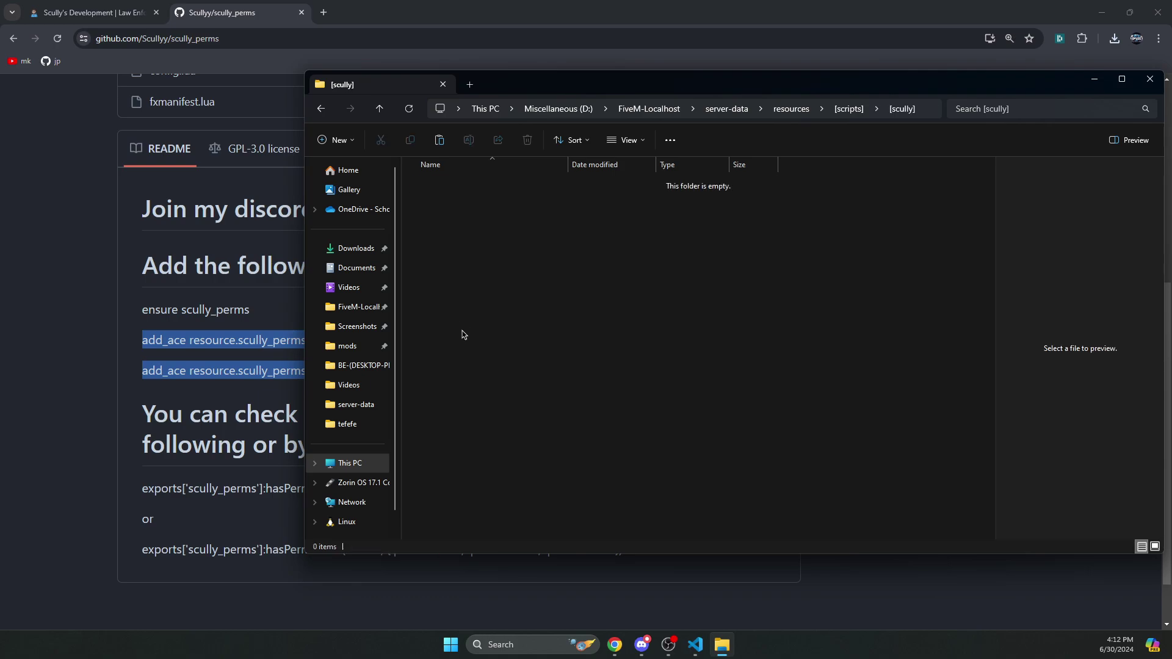
{"action": "key", "text": "ctrl+v"}
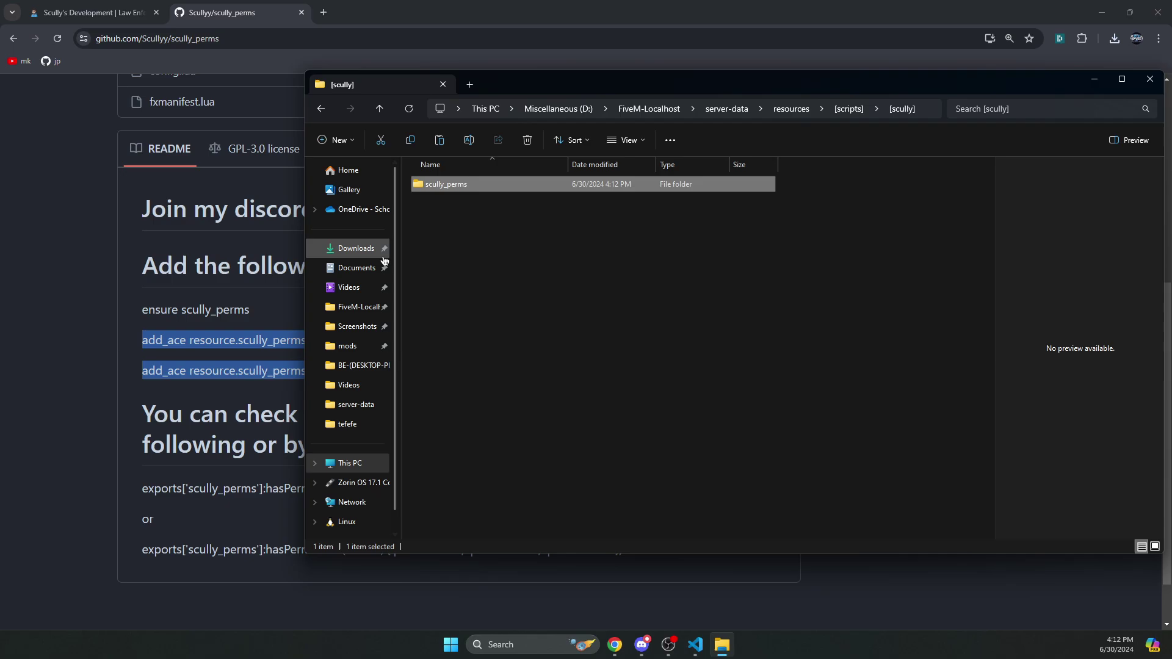
{"action": "left_click", "coordinate": [926, 109]}
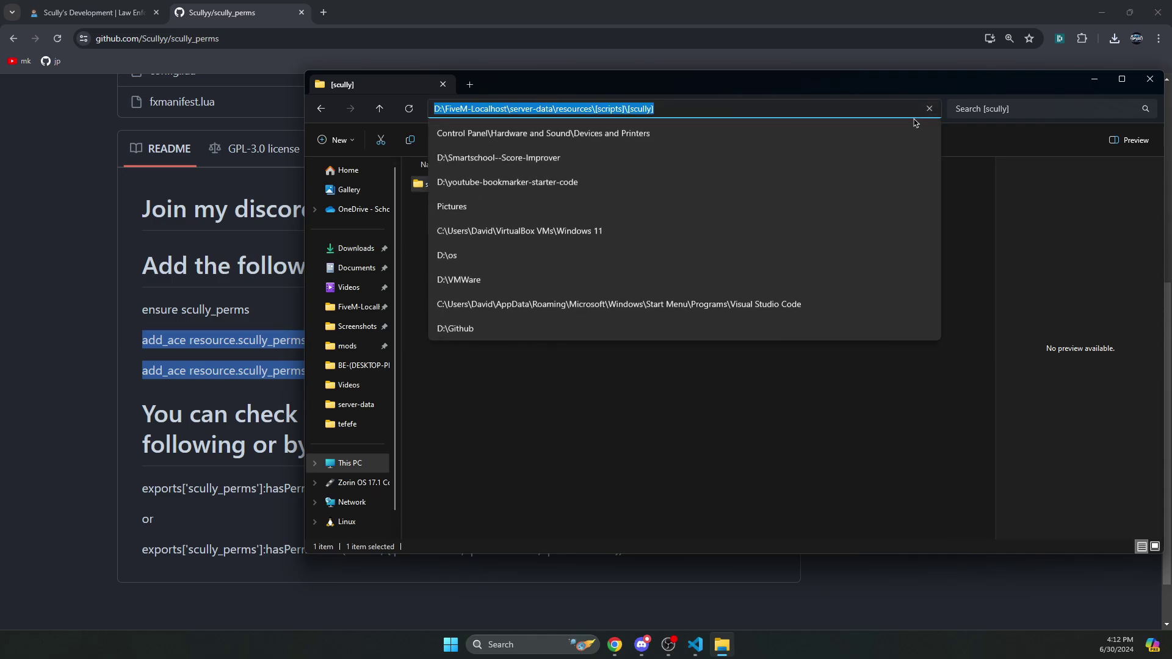
{"action": "left_click", "coordinate": [468, 85]}
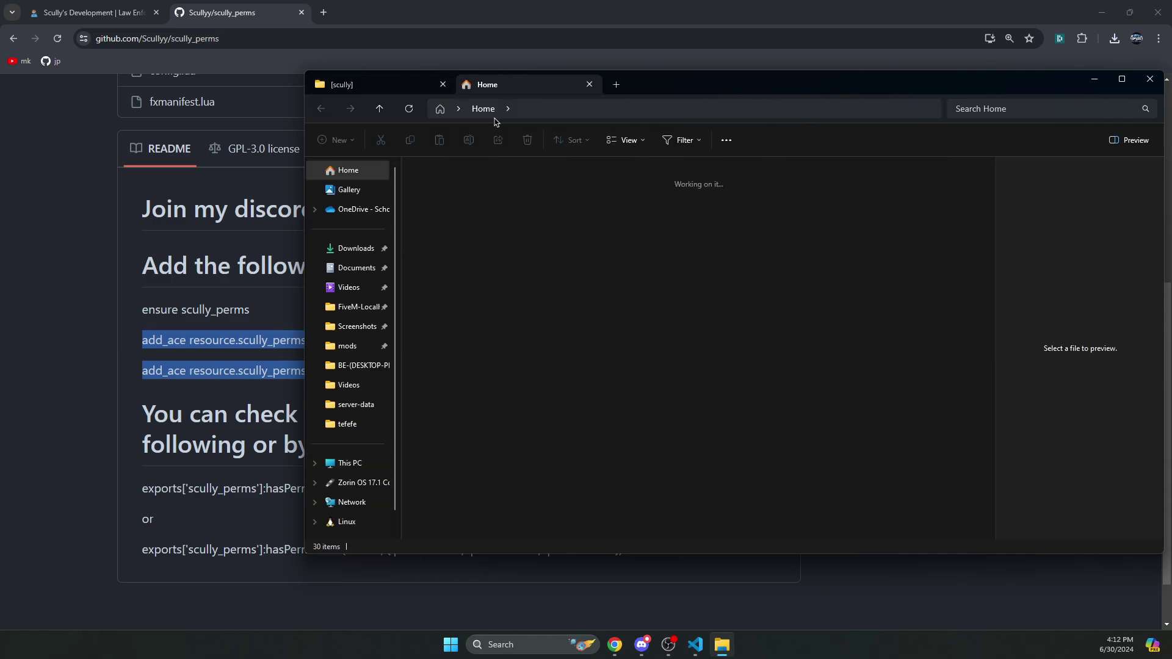
- Extract scully_lawenforcement.pack.zip in Downloads and rename its folder to scully_lawenforcement
{"action": "left_click", "coordinate": [368, 250]}
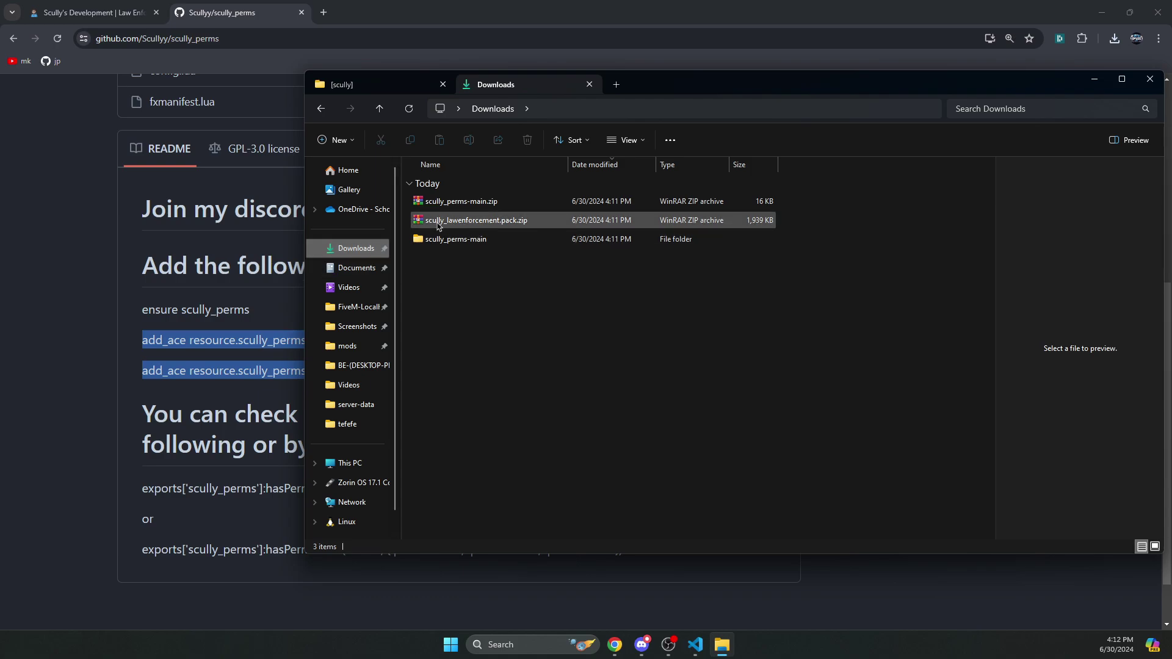
{"action": "right_click", "coordinate": [437, 226]}
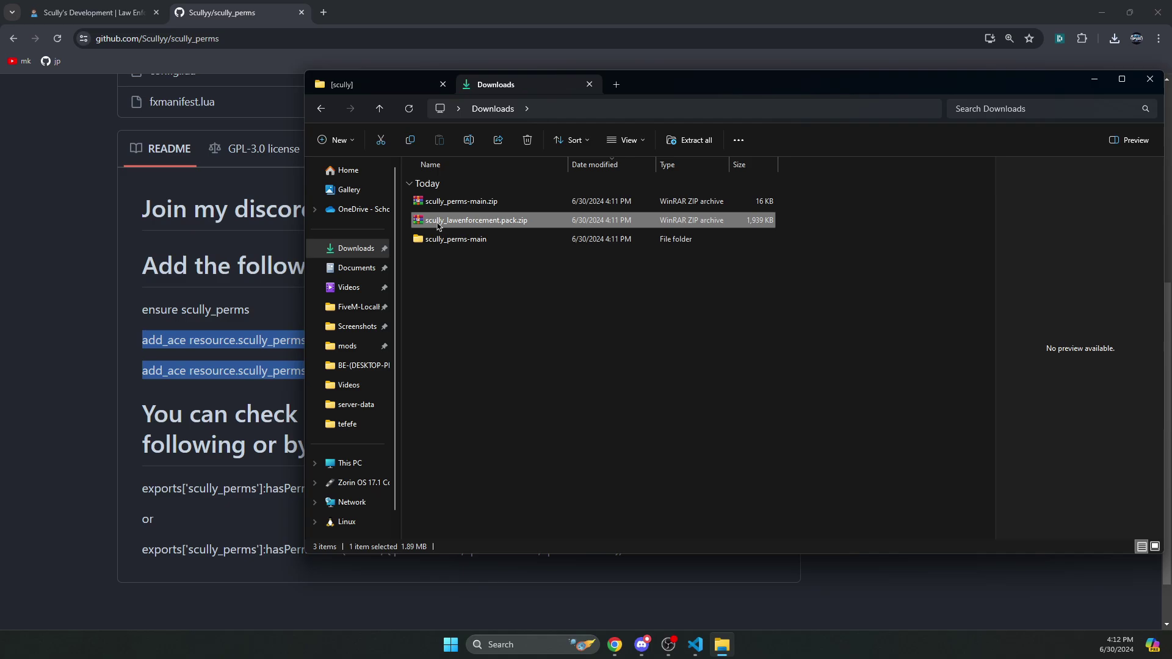
{"action": "mouse_move", "coordinate": [550, 463]}
{"action": "left_click", "coordinate": [725, 505]}
{"action": "double_click", "coordinate": [425, 259]}
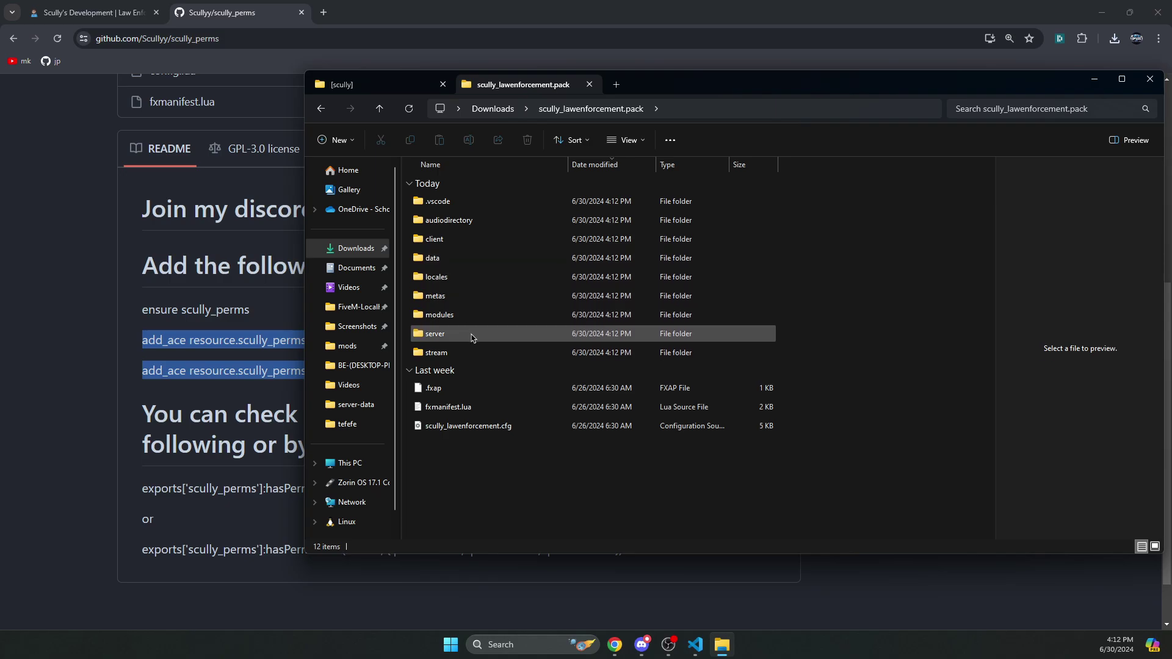
{"action": "key", "text": "alt+Left"}
{"action": "key", "text": "F2"}
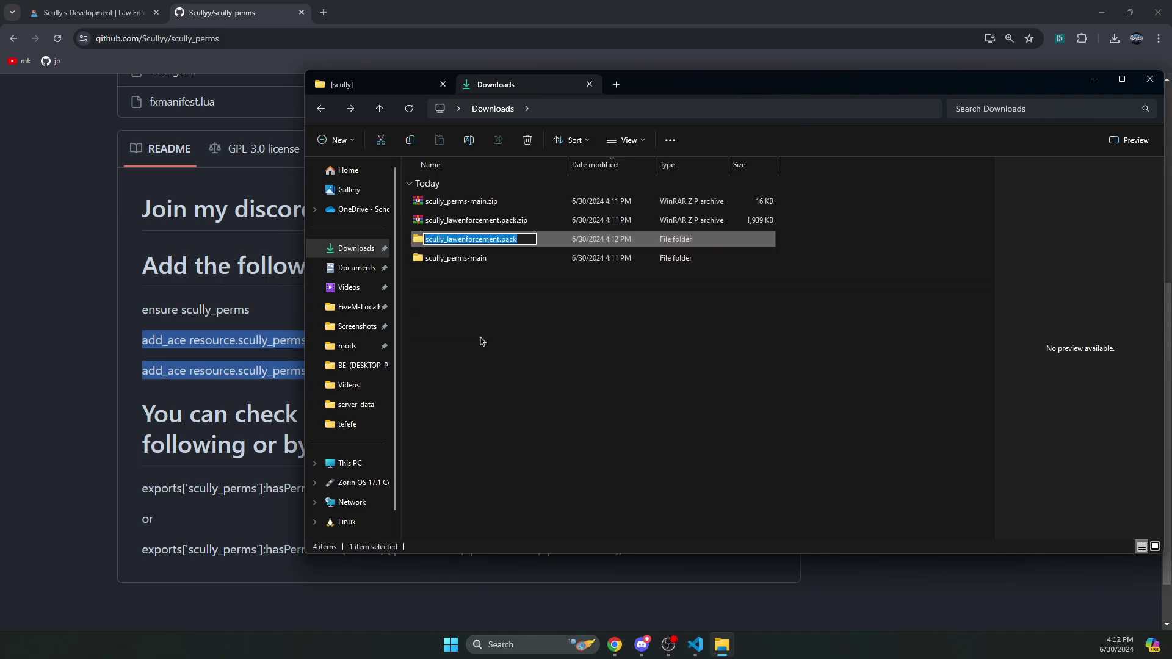
{"action": "key", "text": "End"}
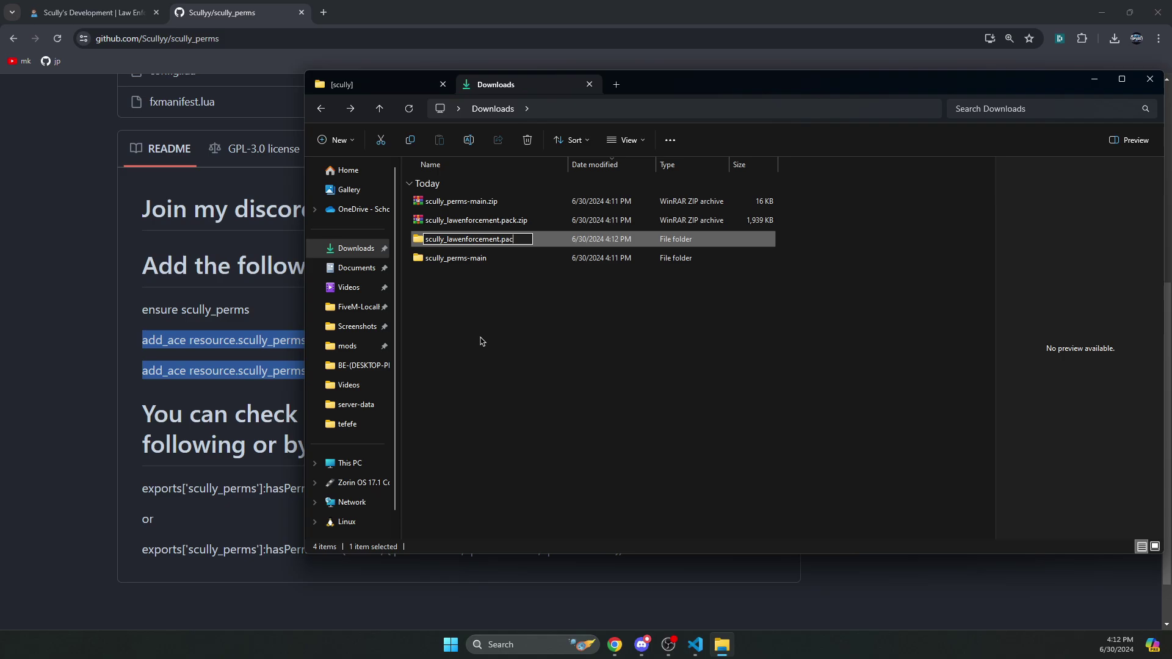
{"action": "key", "text": "BackSpace"}
{"action": "key", "text": "BackSpace"}
{"action": "key", "text": "BackSpace"}
{"action": "key", "text": "BackSpace"}
{"action": "key", "text": "Return"}
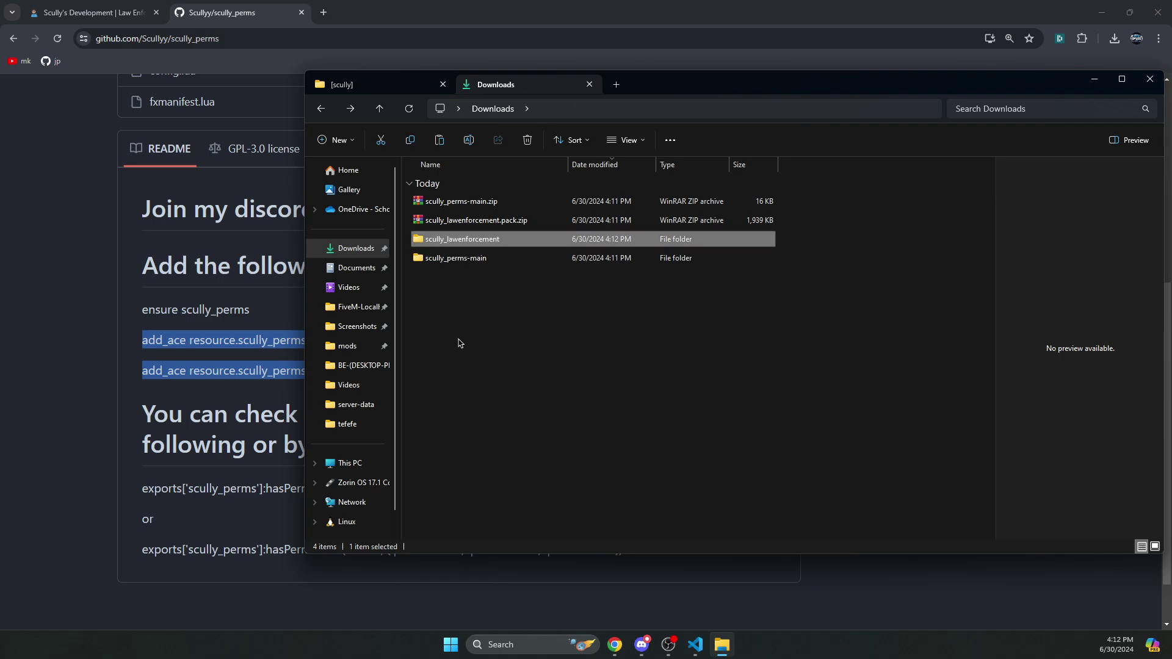
- Paste the scully_lawenforcement folder into [scripts]\[scully] beside scully_perms
{"action": "left_click", "coordinate": [383, 89]}
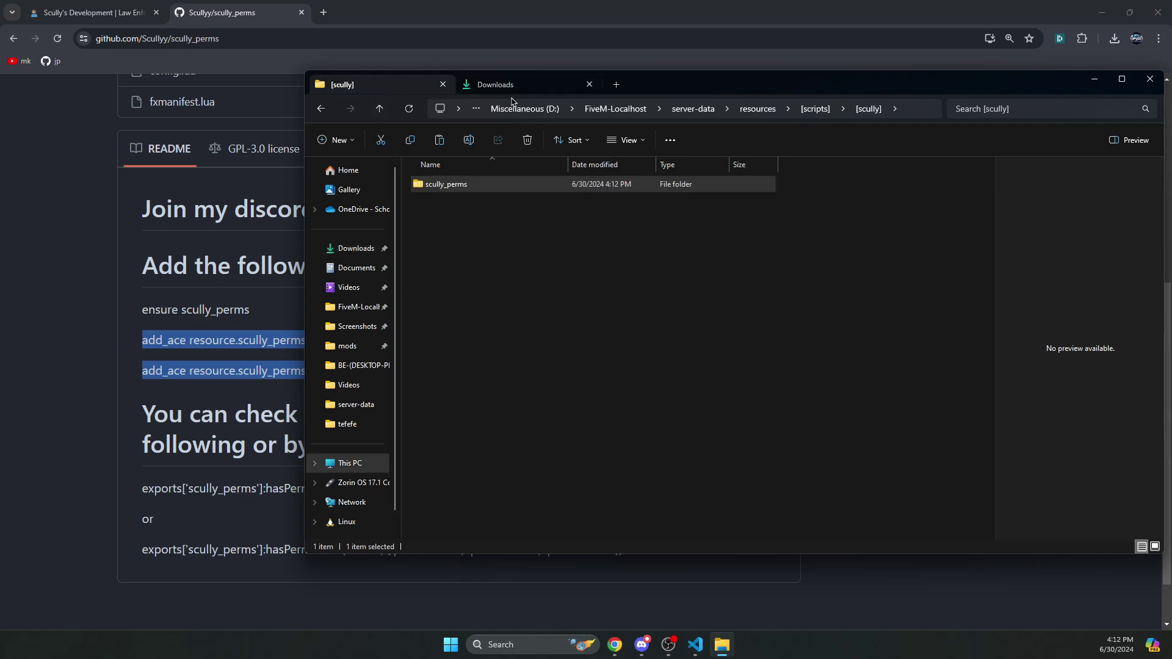
{"action": "left_click", "coordinate": [554, 312]}
{"action": "key", "text": "ctrl+v"}
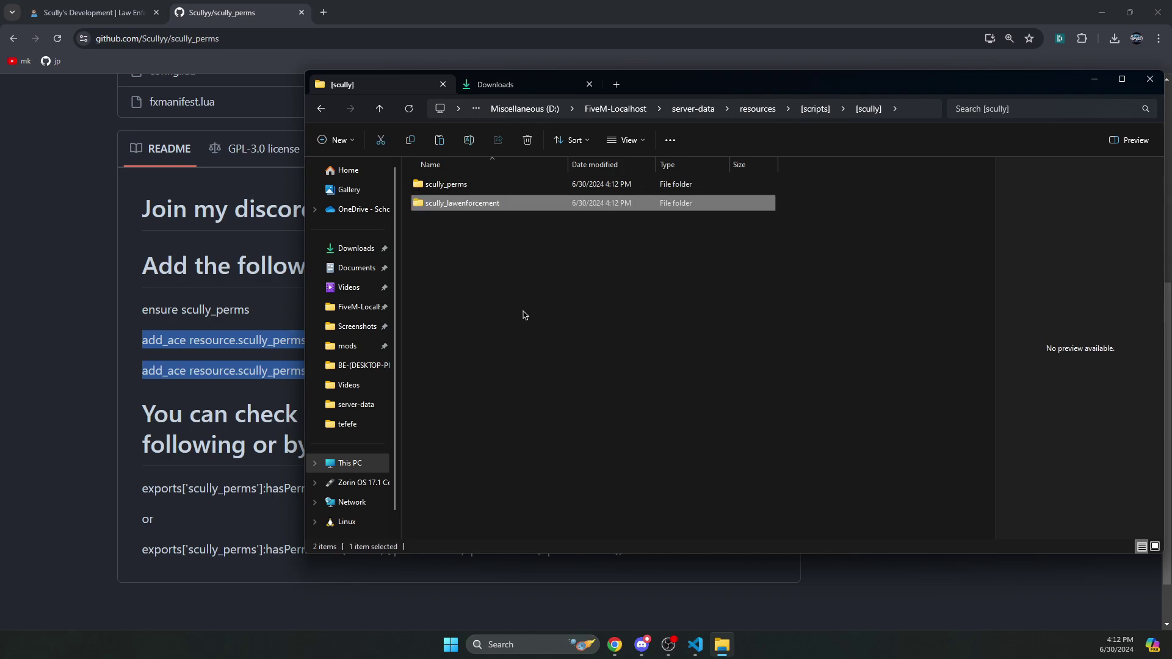
{"action": "left_click", "coordinate": [504, 186]}
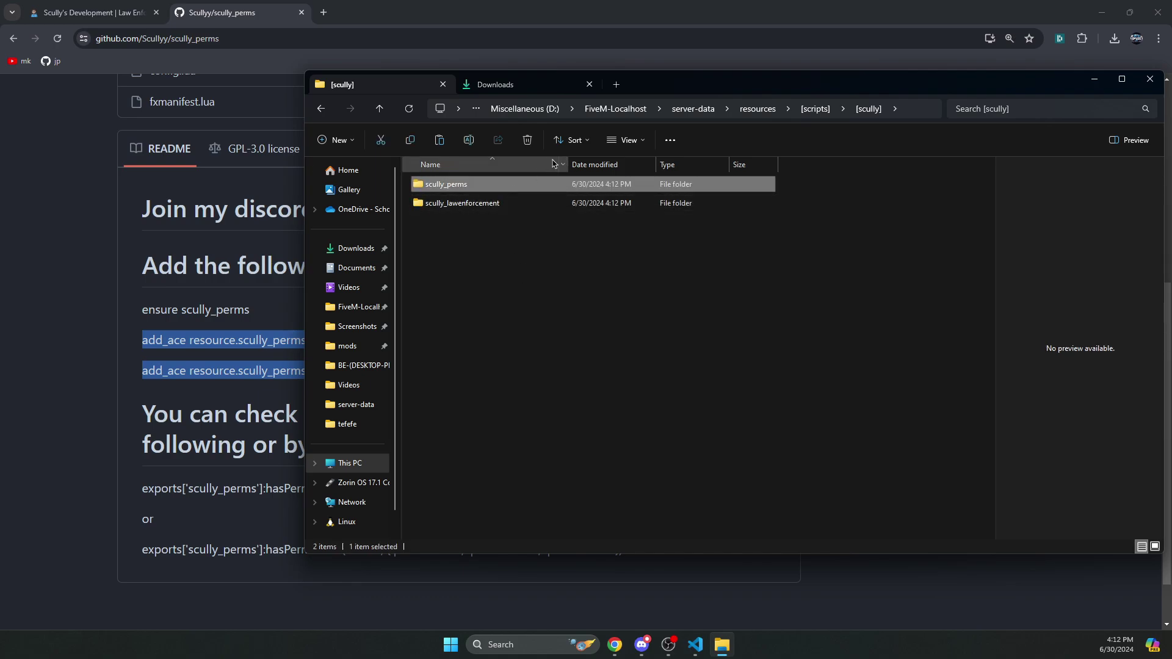
- Move scully_lawenforcement.cfg from the resource folder up into server-data beside server.cfg
{"action": "double_click", "coordinate": [462, 206]}
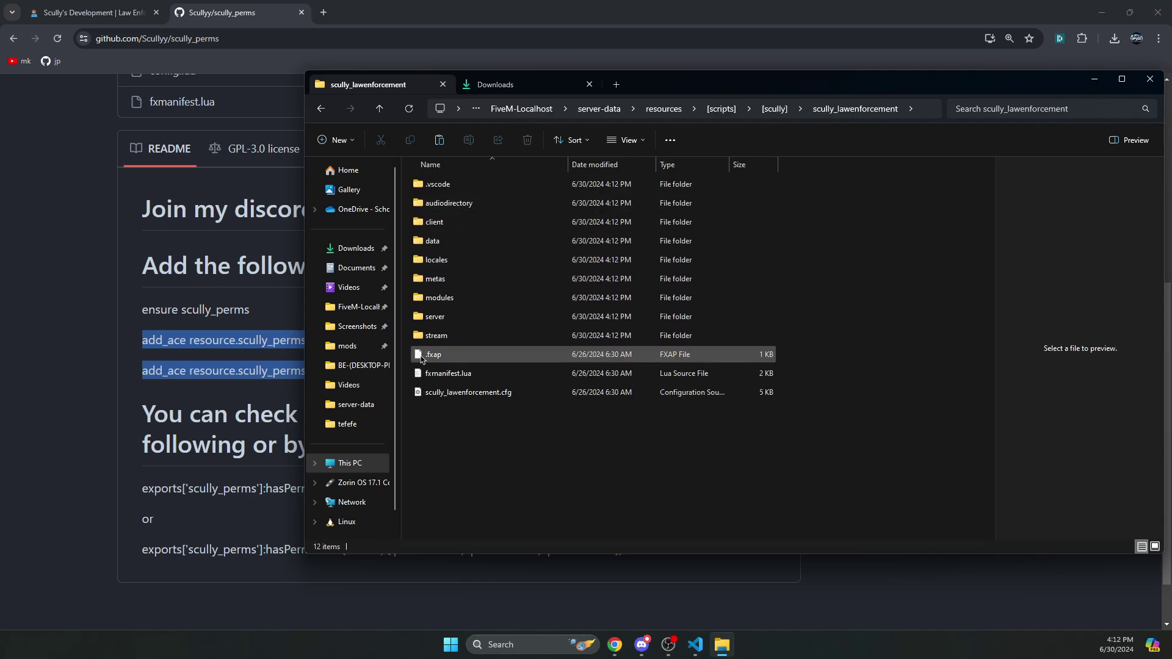
{"action": "left_click", "coordinate": [519, 395]}
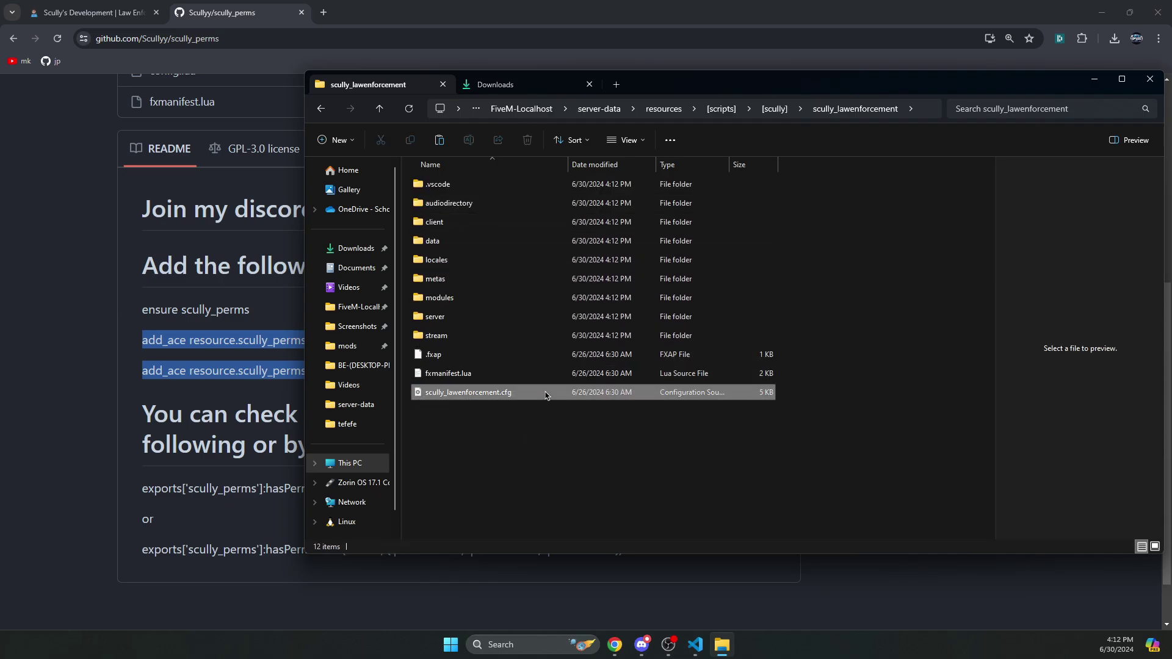
{"action": "right_click", "coordinate": [546, 394]}
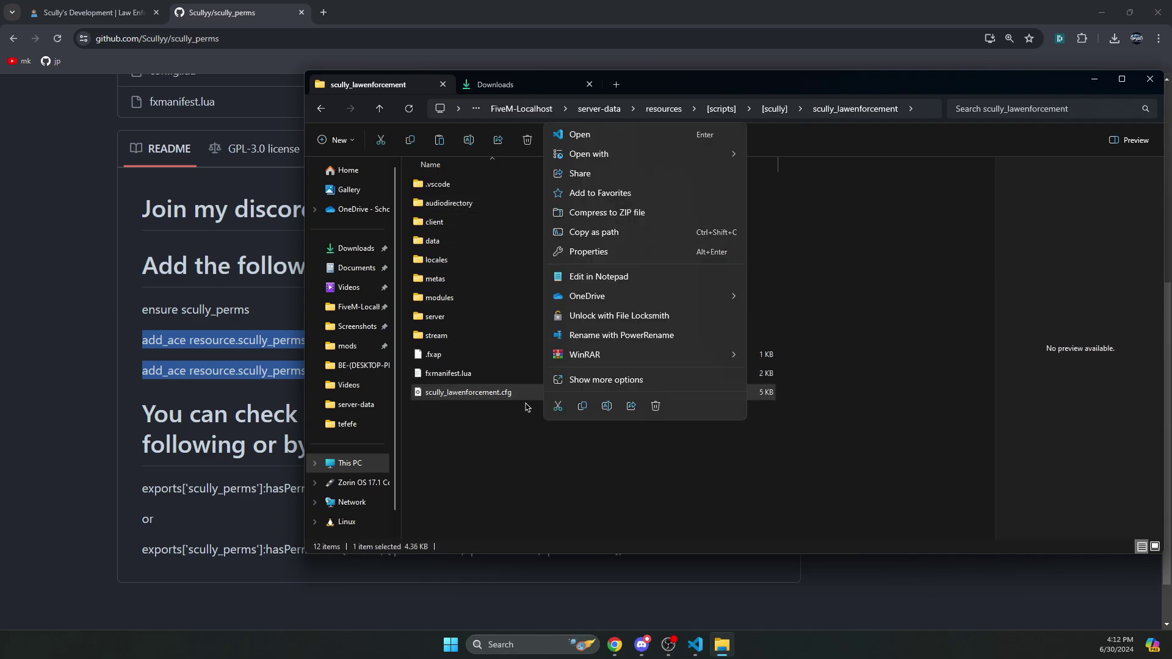
{"action": "left_click", "coordinate": [559, 408]}
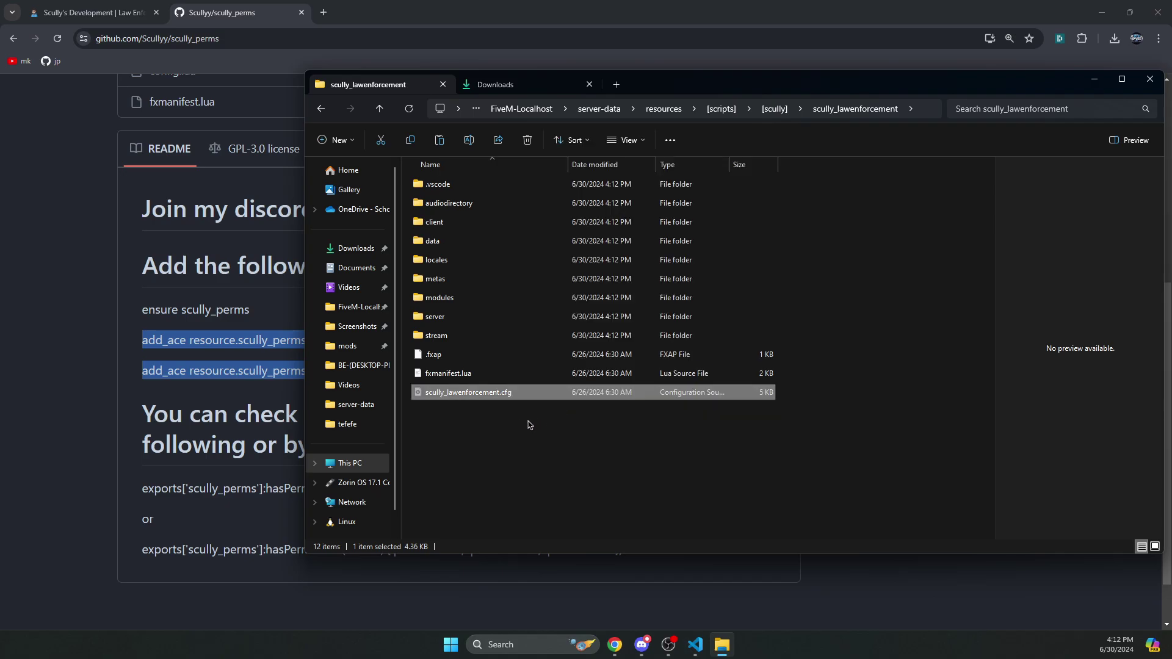
{"action": "left_click", "coordinate": [380, 110]}
{"action": "left_click", "coordinate": [379, 110]}
{"action": "left_click", "coordinate": [380, 110]}
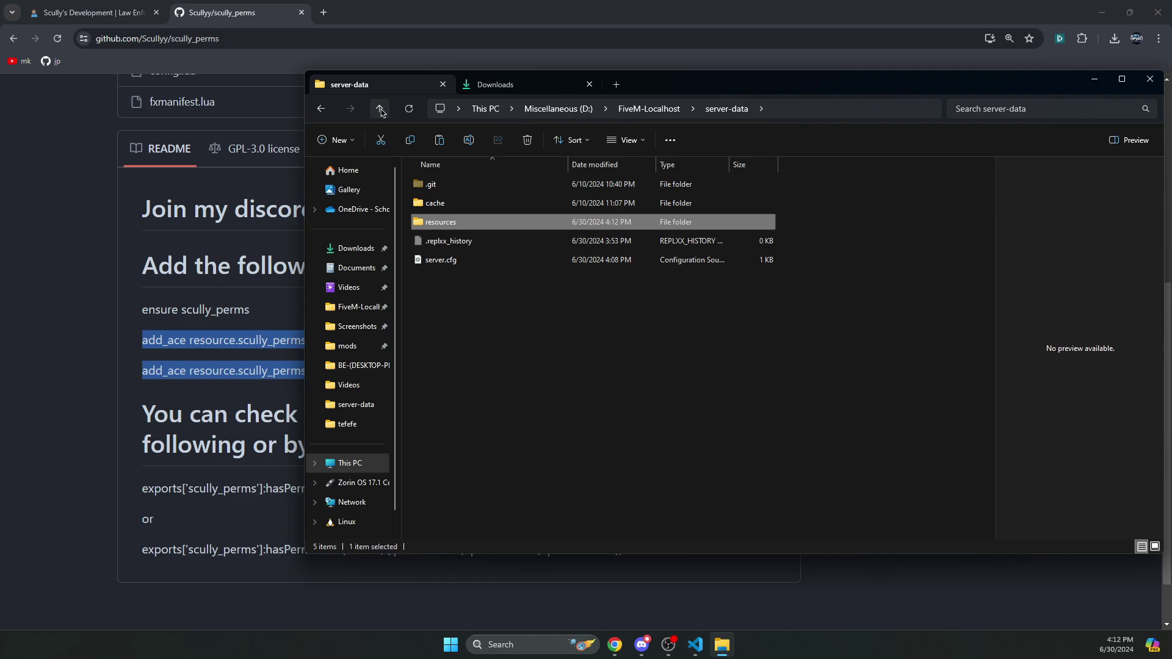
{"action": "left_click", "coordinate": [472, 375]}
{"action": "key", "text": "ctrl+v"}
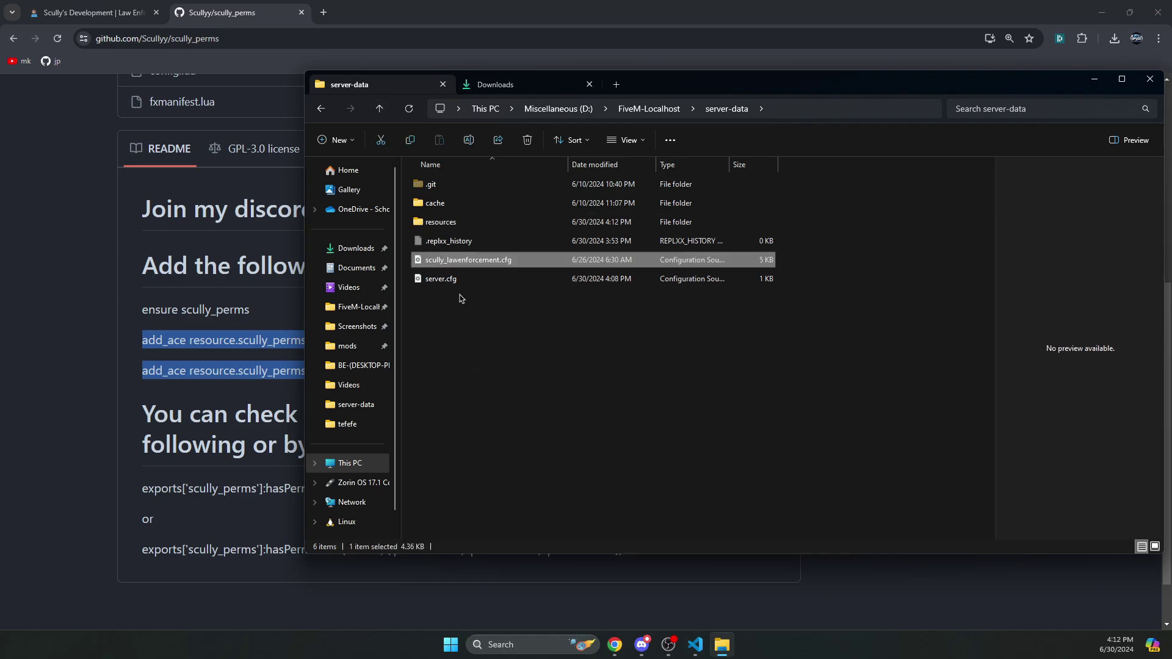
{"action": "mouse_move", "coordinate": [466, 307]}
{"action": "left_mouse_down"}
{"action": "mouse_move", "coordinate": [422, 285]}
{"action": "mouse_move", "coordinate": [473, 297]}
{"action": "left_mouse_up"}
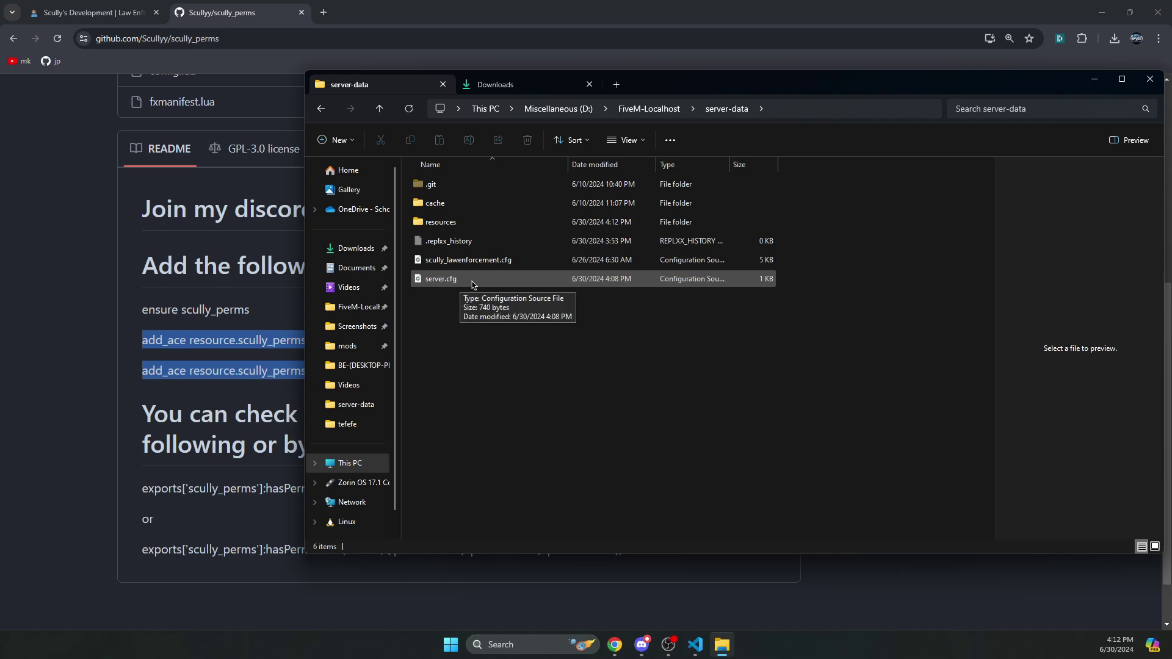
- Check the exec scully_lawenforcement.cfg line 18 in server.cfg and the Essential Resources block
{"action": "double_click", "coordinate": [472, 282]}
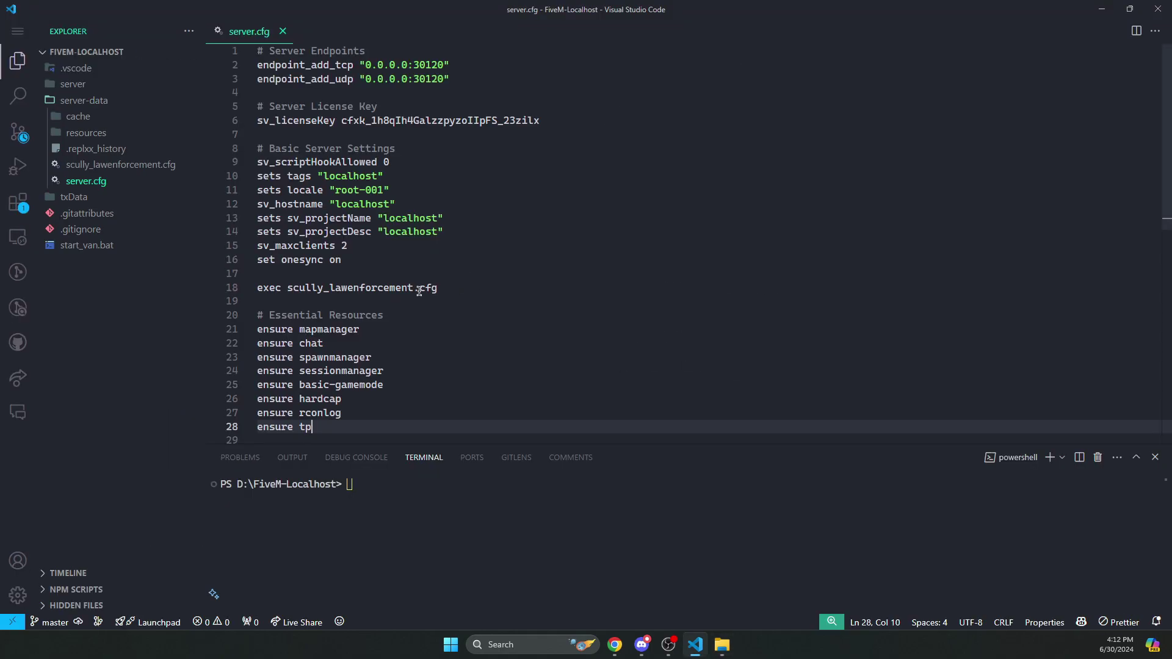
{"action": "scroll", "coordinate": [419, 291], "scroll_direction": "down", "scroll_amount": 1}
{"action": "triple_click", "coordinate": [447, 257]}
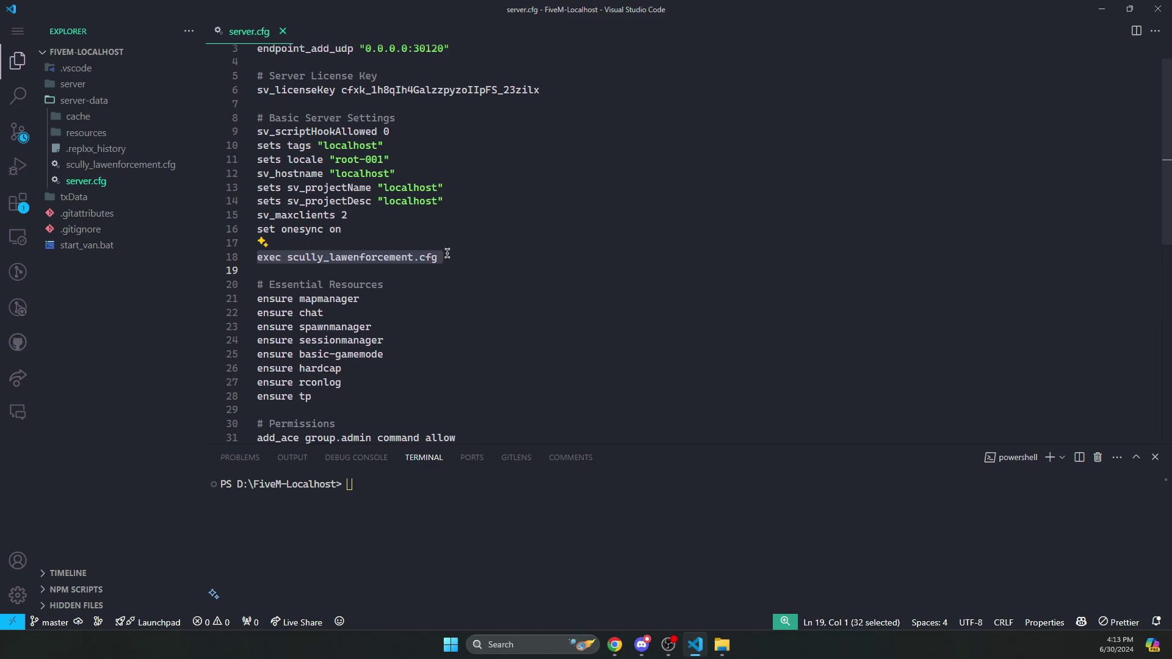
{"action": "left_click_drag", "start_coordinate": [335, 406], "coordinate": [260, 284]}
{"action": "left_click", "coordinate": [259, 257]}
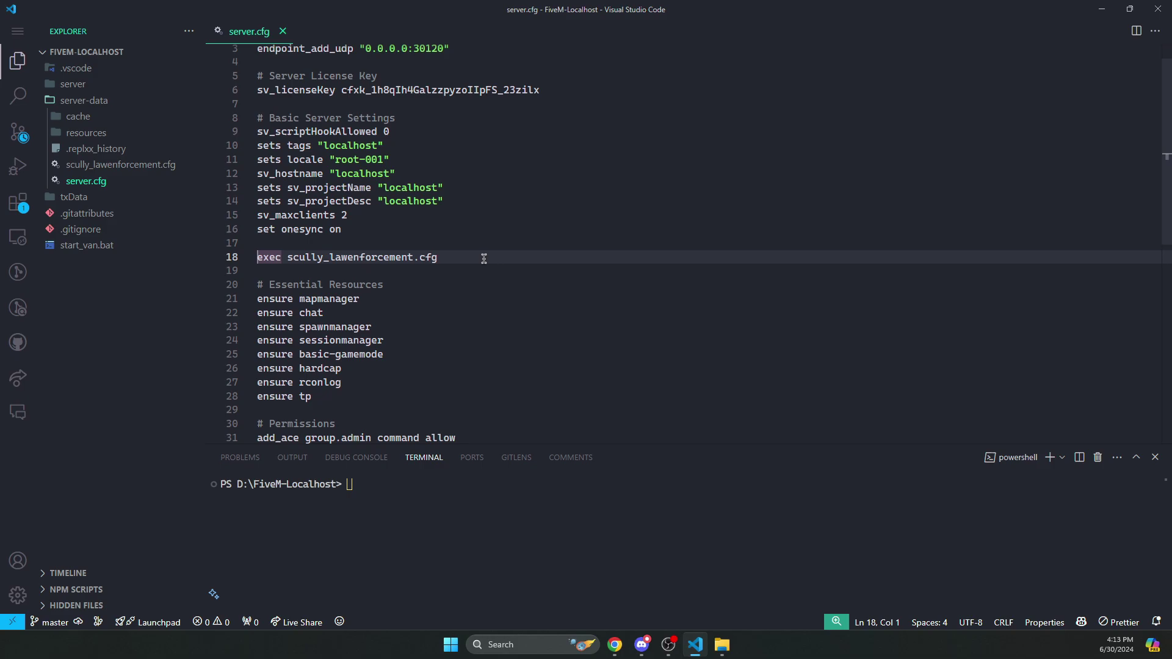
{"action": "left_click", "coordinate": [722, 645]}
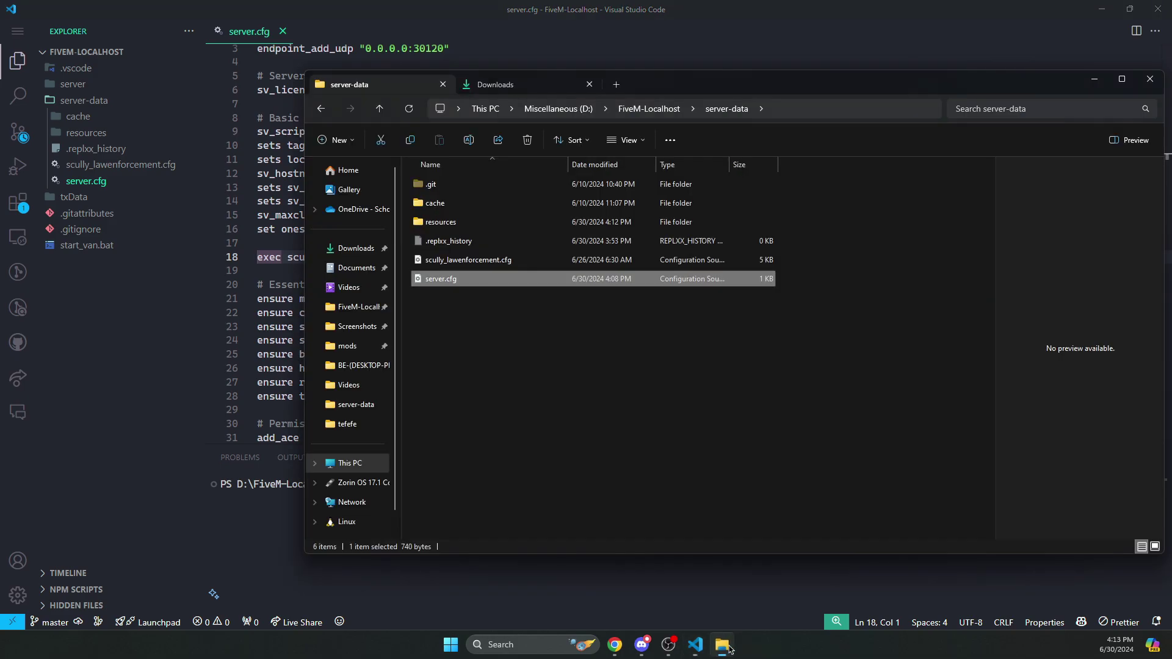
{"action": "key", "text": "Up"}
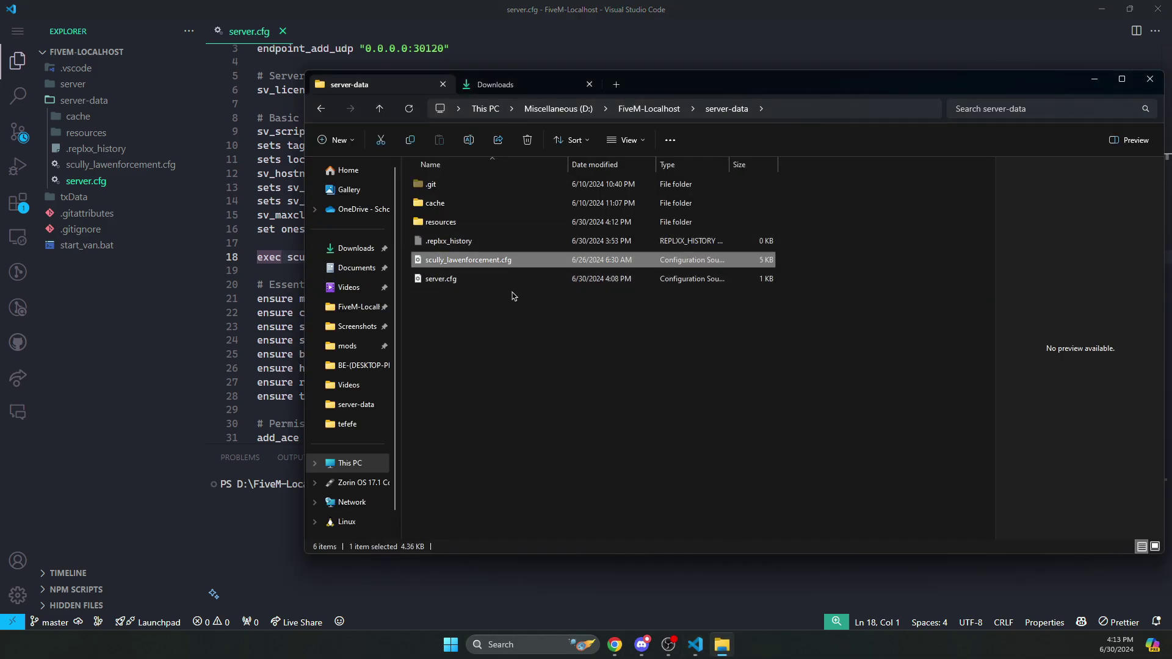
- Add 'ensure scully_perms' and 'ensure scully_lawenforcement' after ensure tp in server.cfg and save
{"action": "key", "text": "F2"}
{"action": "key", "text": "alt+Tab"}
{"action": "left_click_drag", "start_coordinate": [287, 257], "coordinate": [478, 258]}
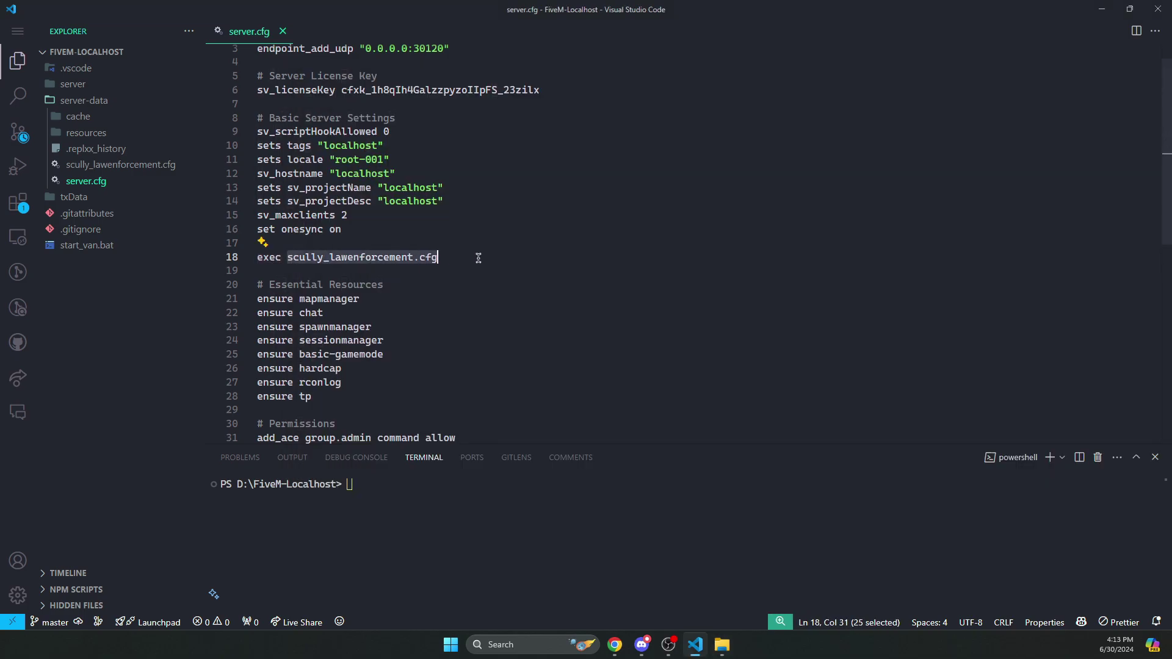
{"action": "left_click", "coordinate": [478, 258]}
{"action": "scroll", "coordinate": [357, 354], "scroll_direction": "down", "scroll_amount": 2}
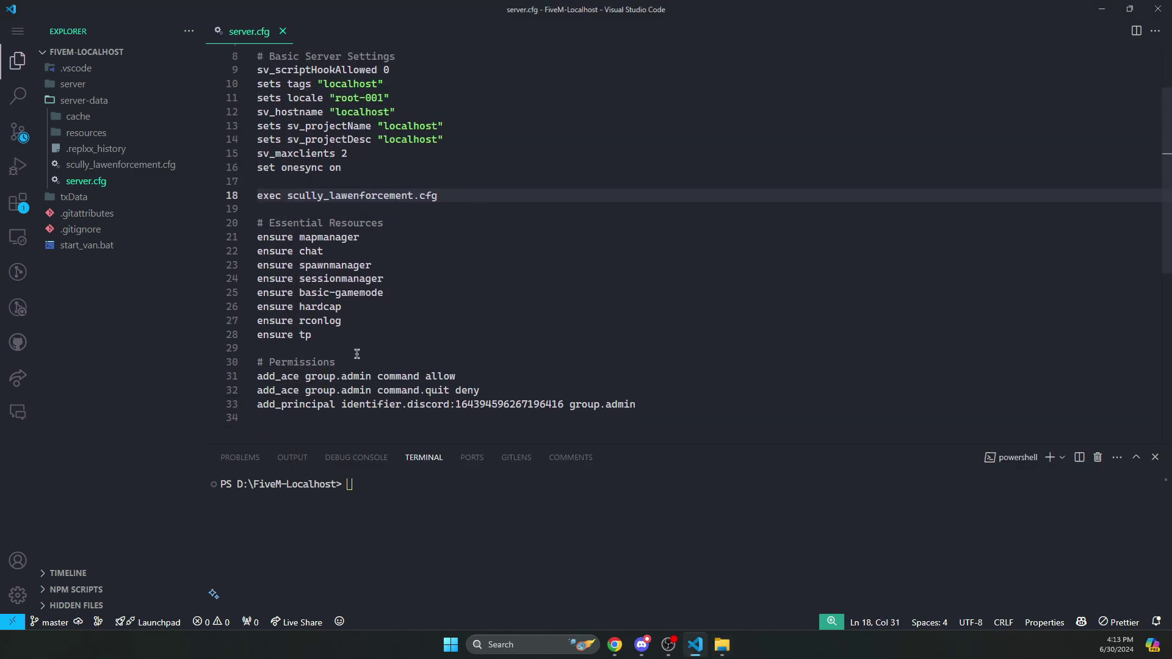
{"action": "scroll", "coordinate": [357, 354], "scroll_direction": "down", "scroll_amount": 1}
{"action": "left_click", "coordinate": [358, 310]}
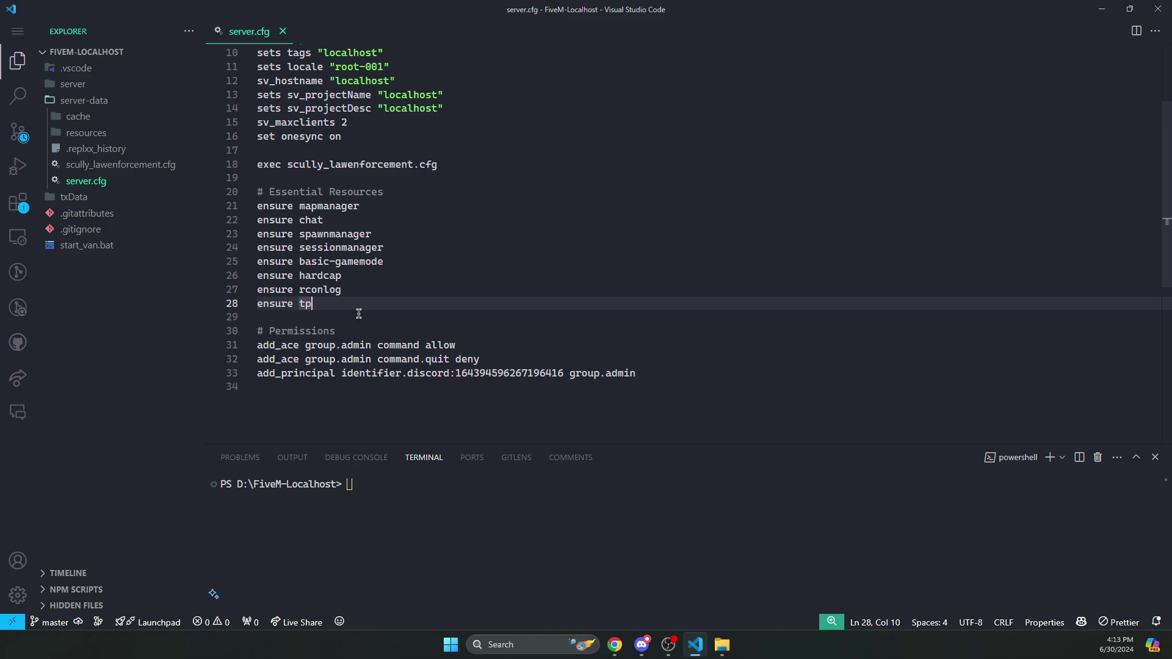
{"action": "key", "text": "Return"}
{"action": "type", "text": "ensure scu"}
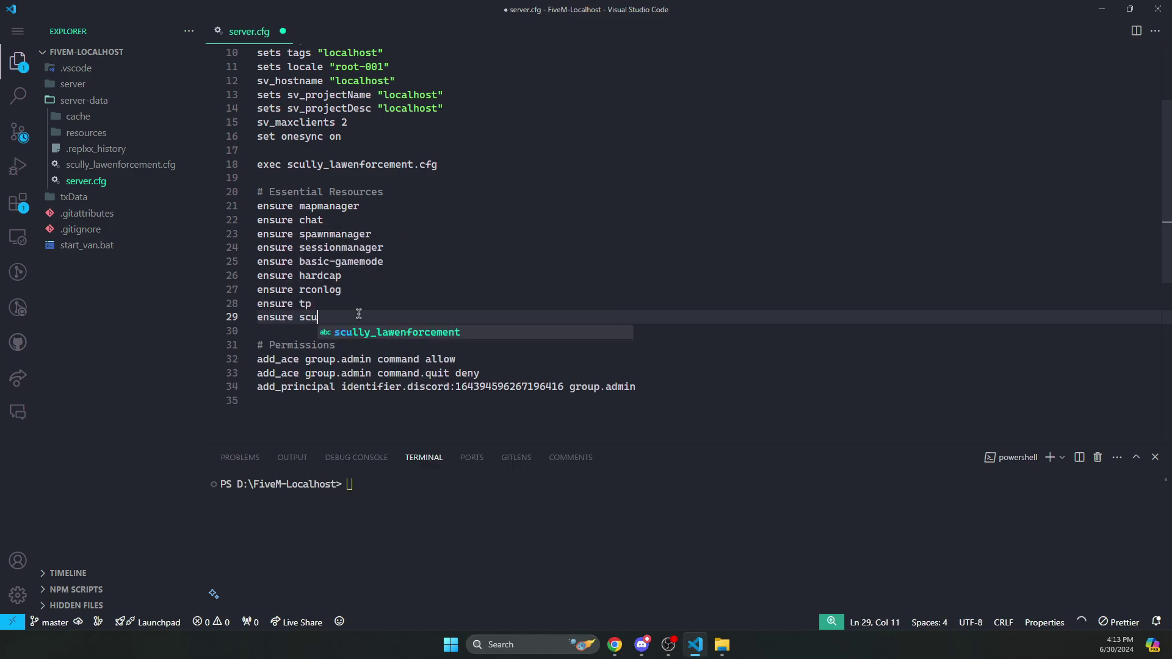
{"action": "key", "text": "Tab"}
{"action": "key", "text": "Return"}
{"action": "type", "text": "ensu"}
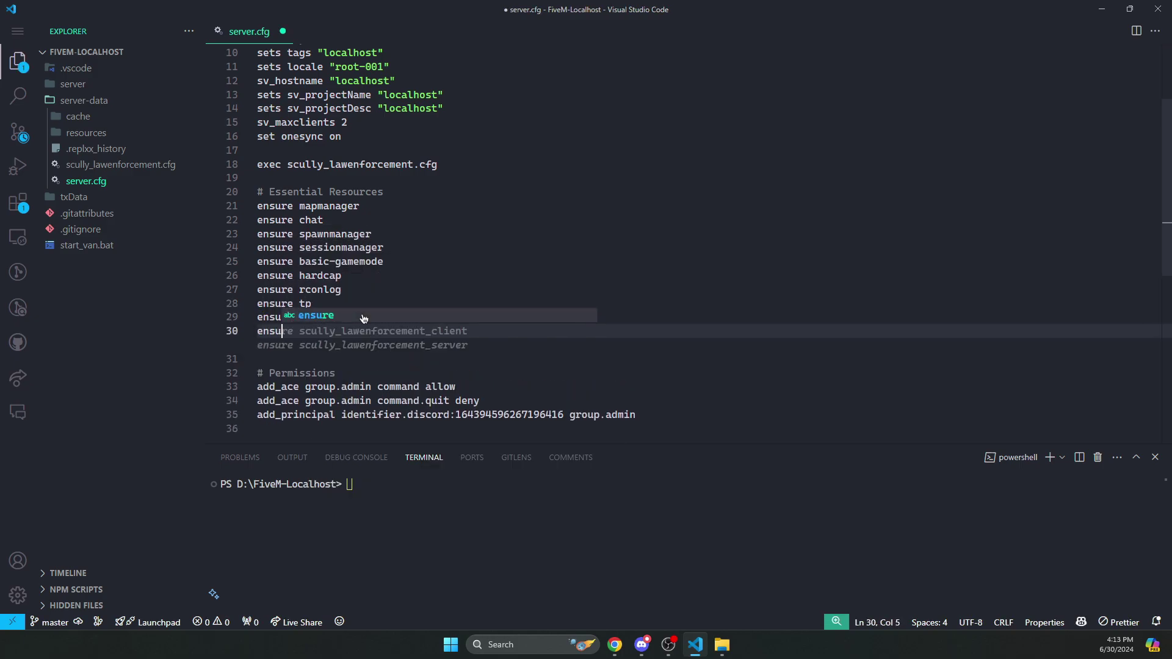
{"action": "key", "text": "BackSpace"}
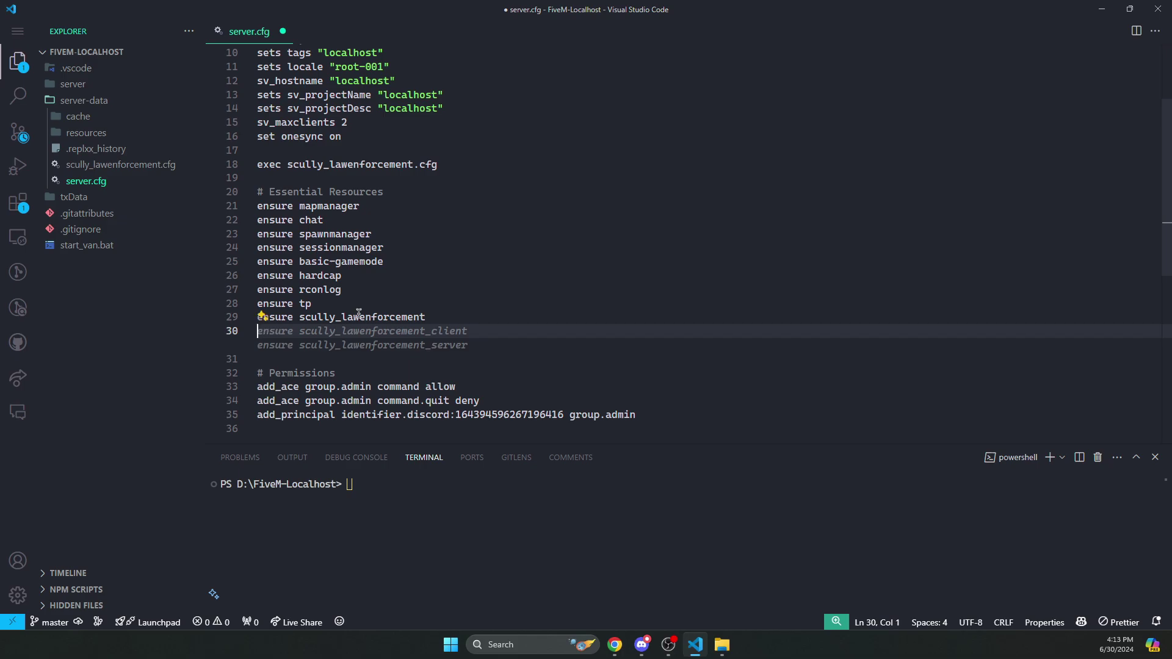
{"action": "key", "text": "BackSpace"}
{"action": "key", "text": "ctrl+shift+Return"}
{"action": "type", "text": "en"}
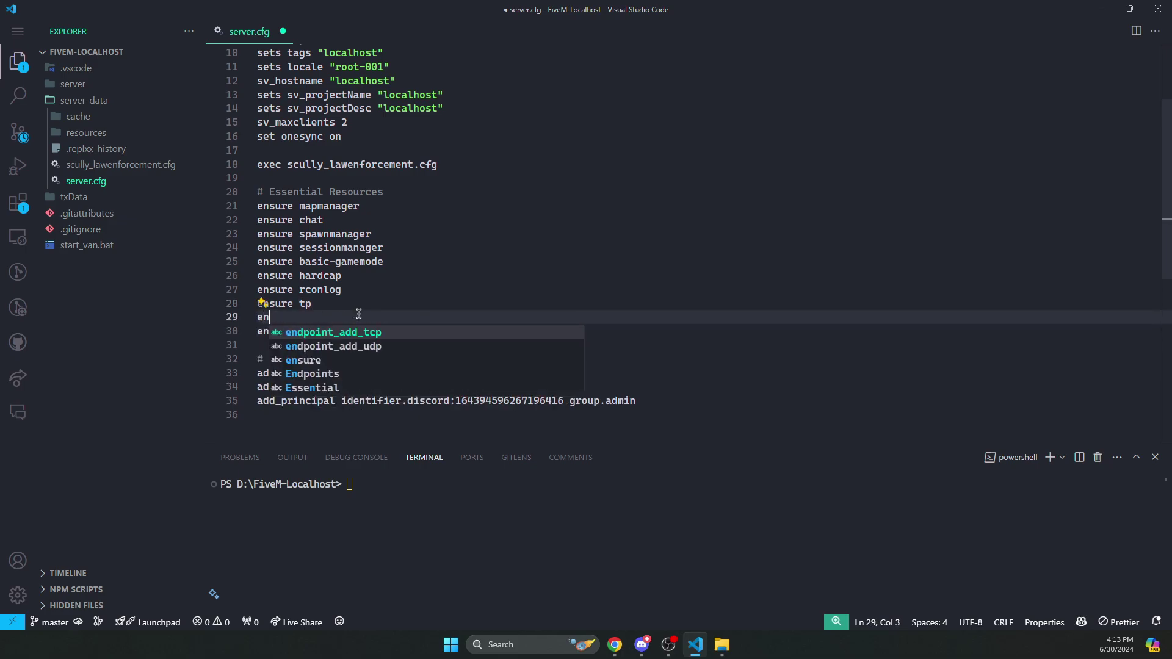
{"action": "type", "text": "sure scully_perms"}
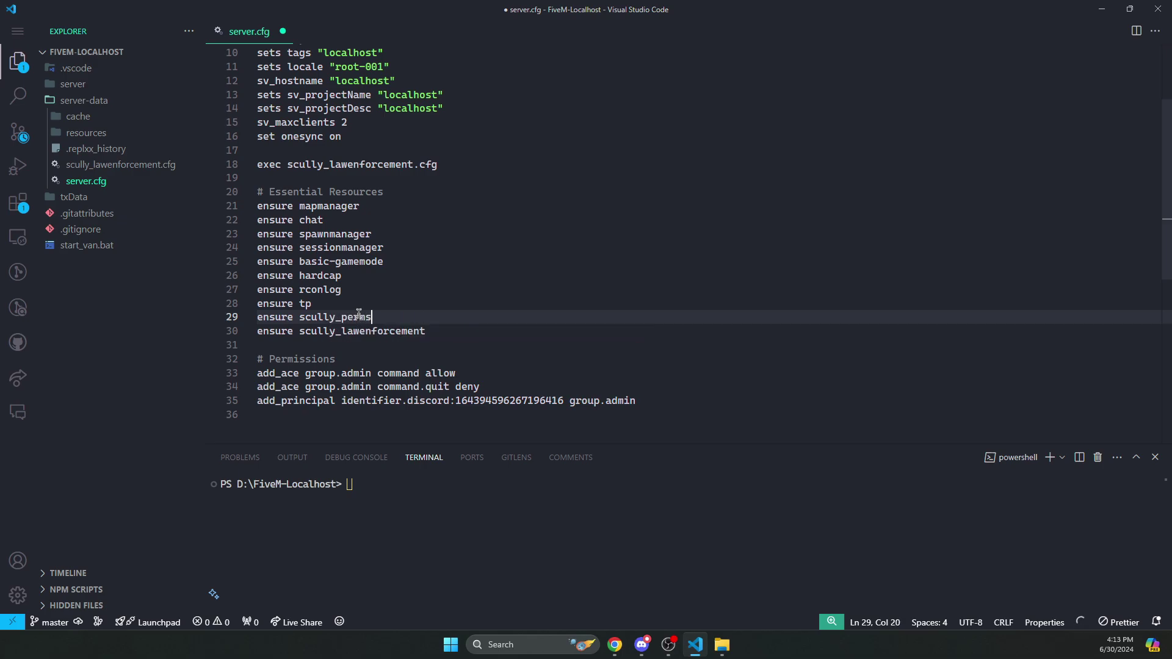
{"action": "key", "text": "ctrl+s"}
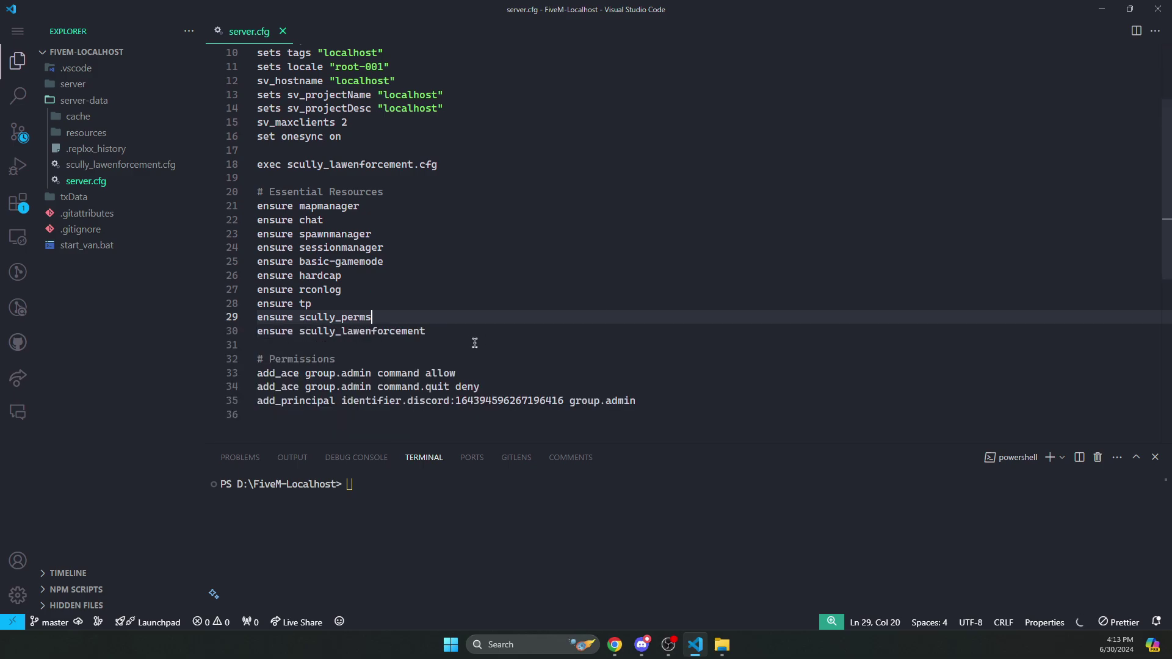
- Add a '# Scully Perms' heading below the resource list and save
{"action": "key", "text": "Down"}
{"action": "key", "text": "End"}
{"action": "key", "text": "Return"}
{"action": "key", "text": "Return"}
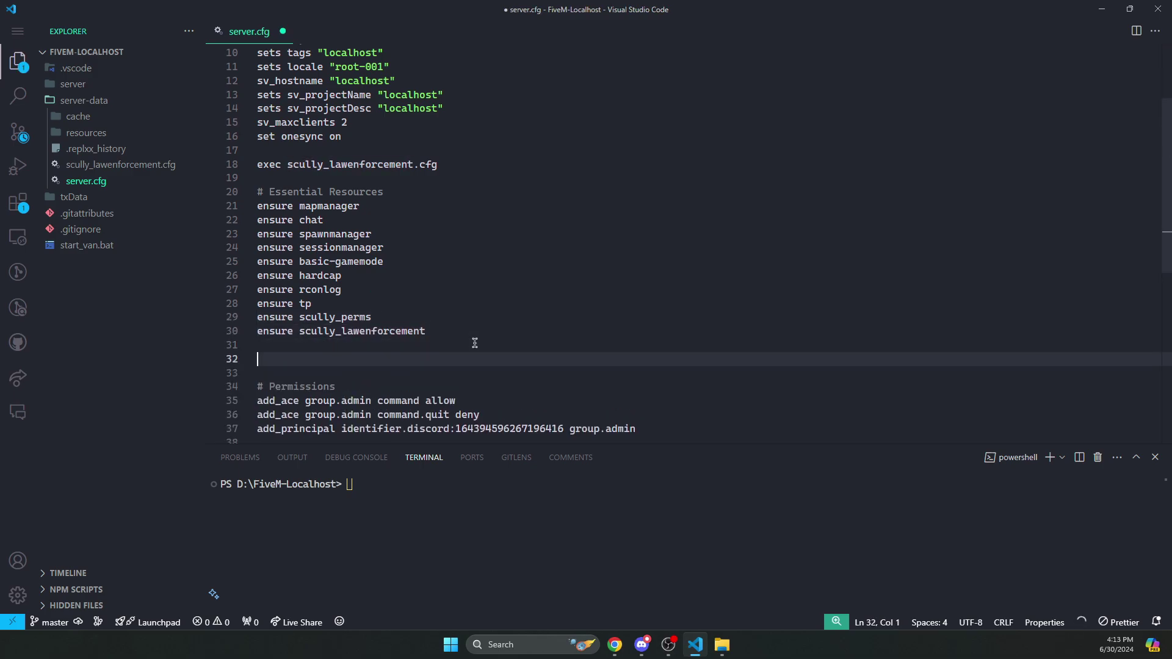
{"action": "type", "text": "# Scully Perm"}
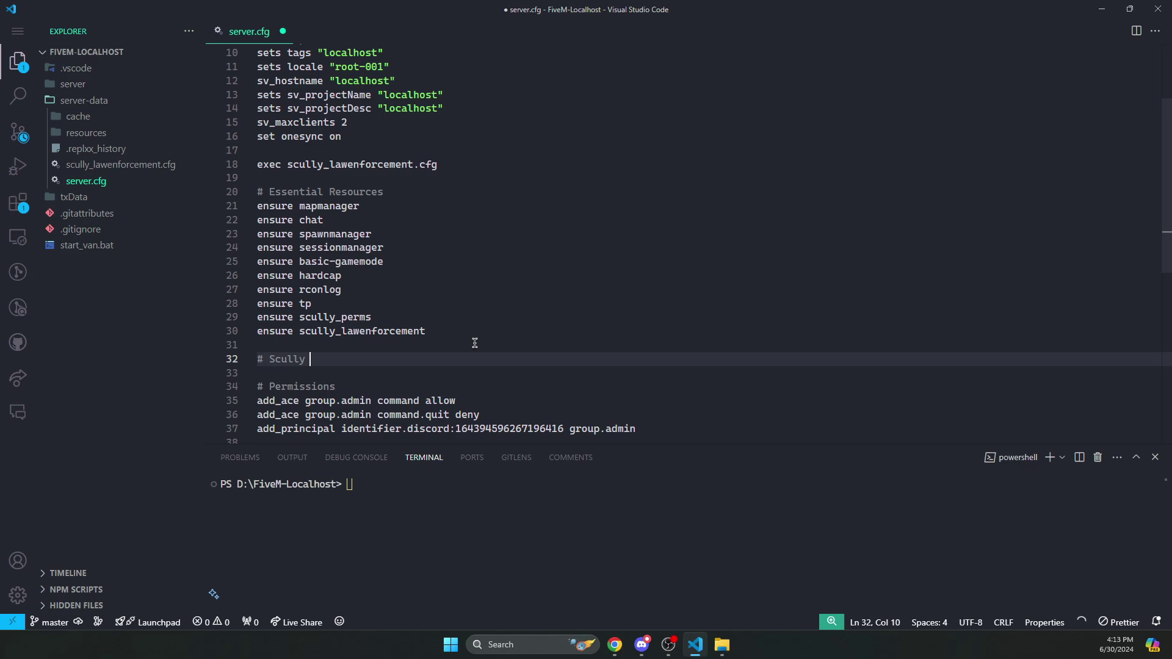
{"action": "key", "text": "BackSpace"}
{"action": "key", "text": "BackSpace"}
{"action": "key", "text": "BackSpace"}
{"action": "key", "text": "BackSpace"}
{"action": "key", "text": "BackSpace"}
{"action": "key", "text": "BackSpace"}
{"action": "key", "text": "BackSpace"}
{"action": "key", "text": "BackSpace"}
{"action": "key", "text": "BackSpace"}
{"action": "key", "text": "BackSpace"}
{"action": "key", "text": "BackSpace"}
{"action": "key", "text": "BackSpace"}
{"action": "type", "text": "Scully Perms"}
{"action": "key", "text": "Return"}
{"action": "key", "text": "ctrl+s"}
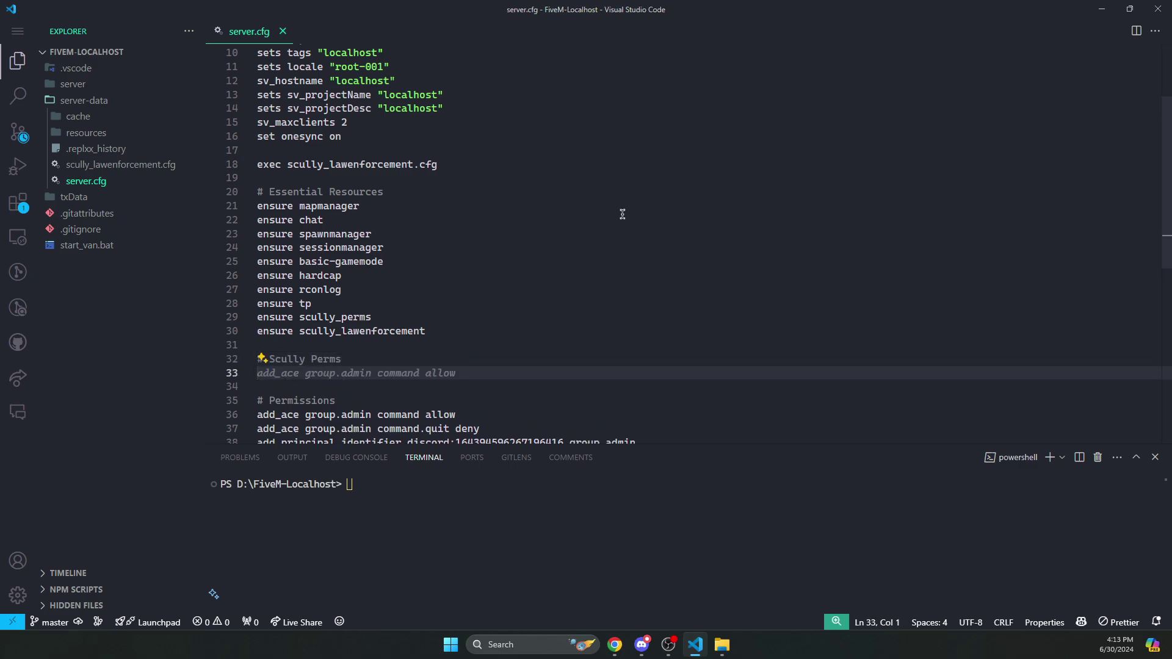
- Copy the two add_ace lines from the GitHub README under the heading, remove the blank line, save
{"action": "scroll", "coordinate": [524, 245], "scroll_direction": "down", "scroll_amount": 1}
{"action": "key", "text": "alt+Tab"}
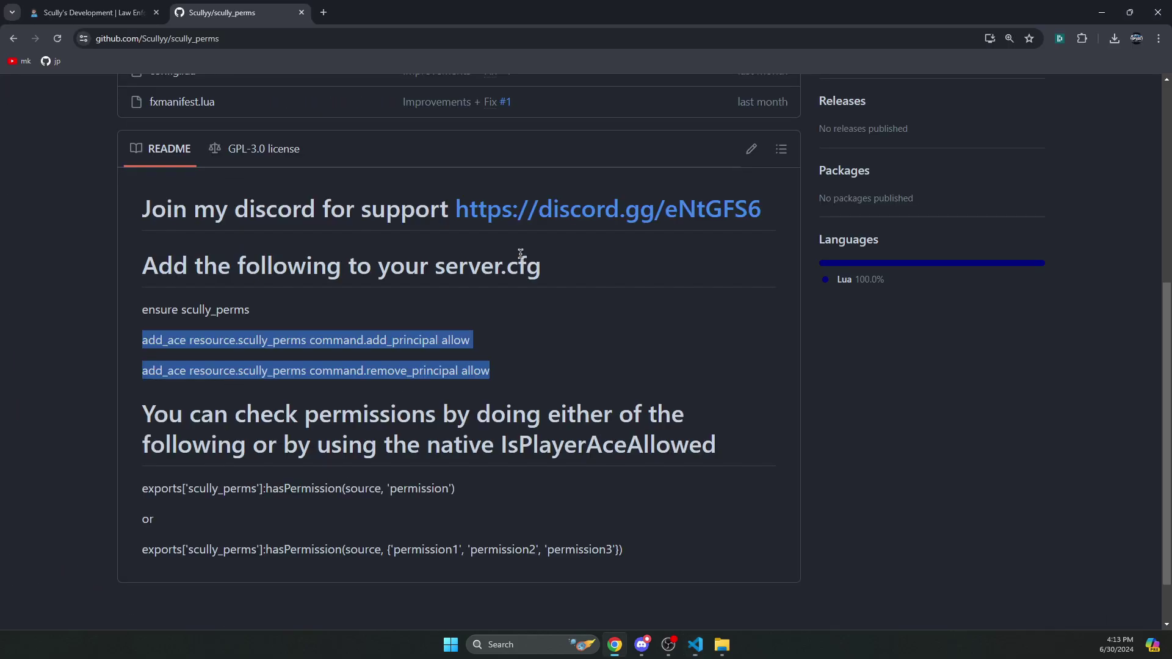
{"action": "left_click", "coordinate": [479, 348]}
{"action": "left_click_drag", "start_coordinate": [516, 373], "coordinate": [144, 340]}
{"action": "right_click", "coordinate": [148, 342]}
{"action": "left_click", "coordinate": [185, 351]}
{"action": "key", "text": "alt+Tab"}
{"action": "key", "text": "ctrl+v"}
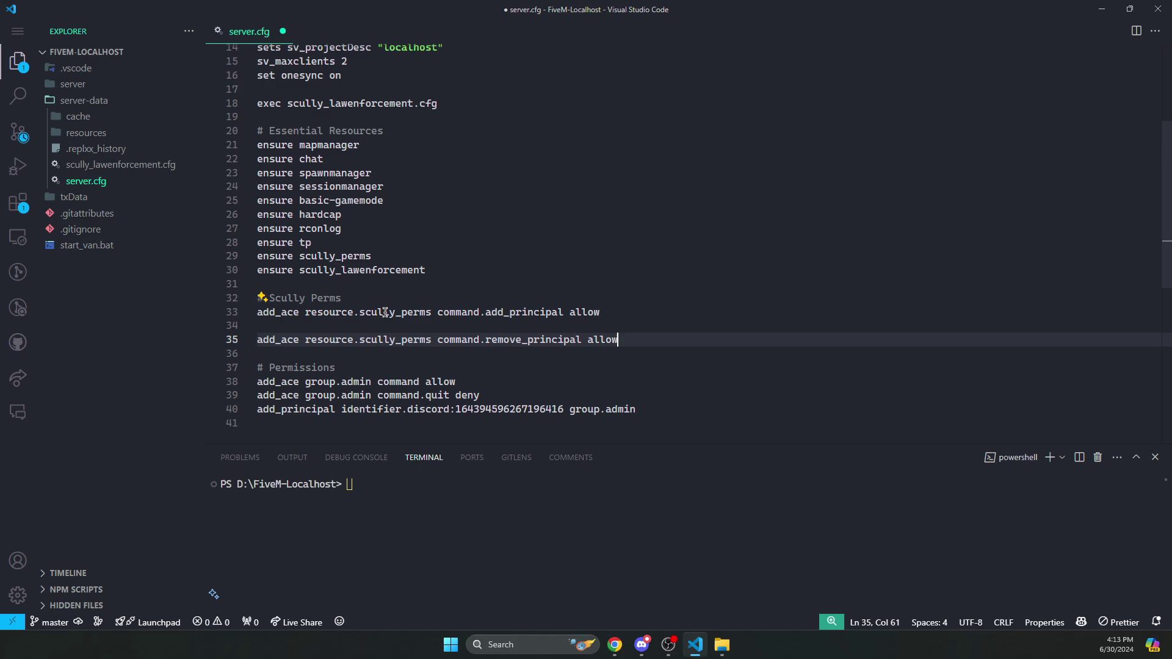
{"action": "left_click", "coordinate": [393, 325]}
{"action": "key", "text": "BackSpace"}
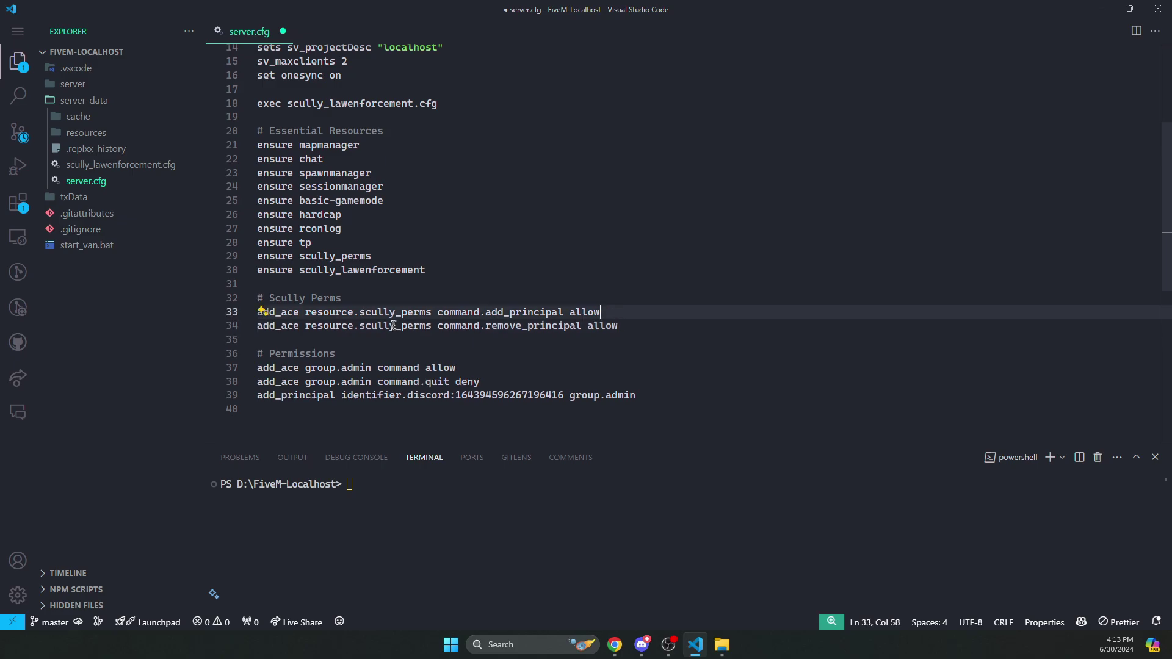
{"action": "key", "text": "ctrl+s"}
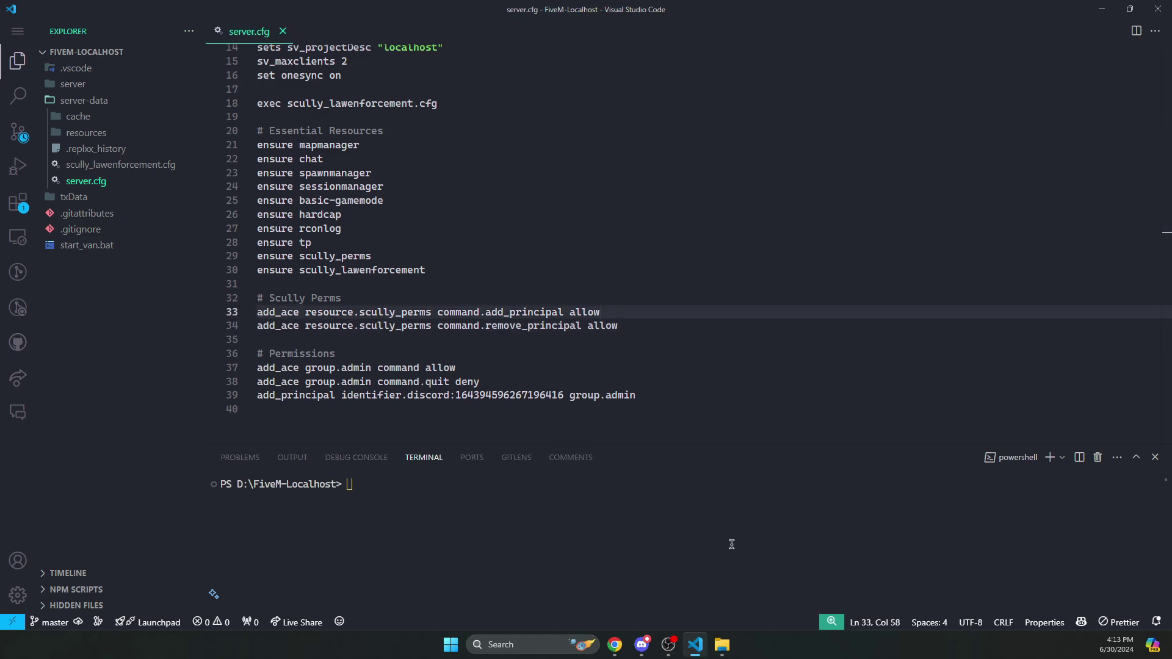
- Open config.lua from resources\[scripts]\[scully]\scully_perms in Visual Studio Code
{"action": "left_click", "coordinate": [728, 642]}
{"action": "double_click", "coordinate": [435, 222]}
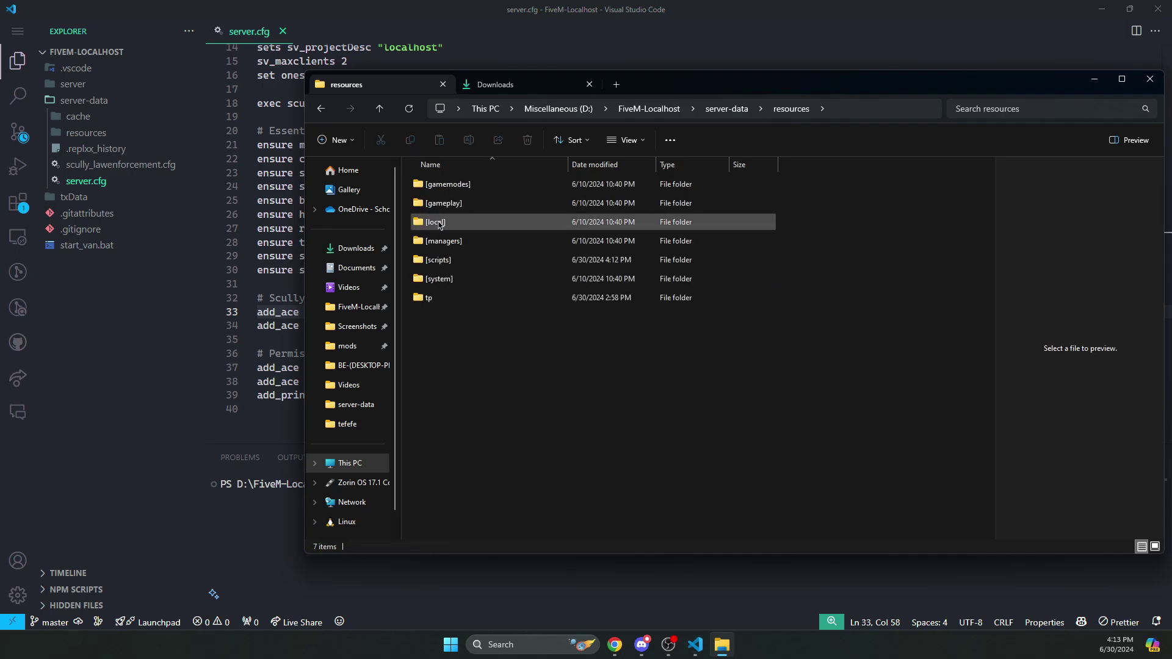
{"action": "double_click", "coordinate": [451, 264]}
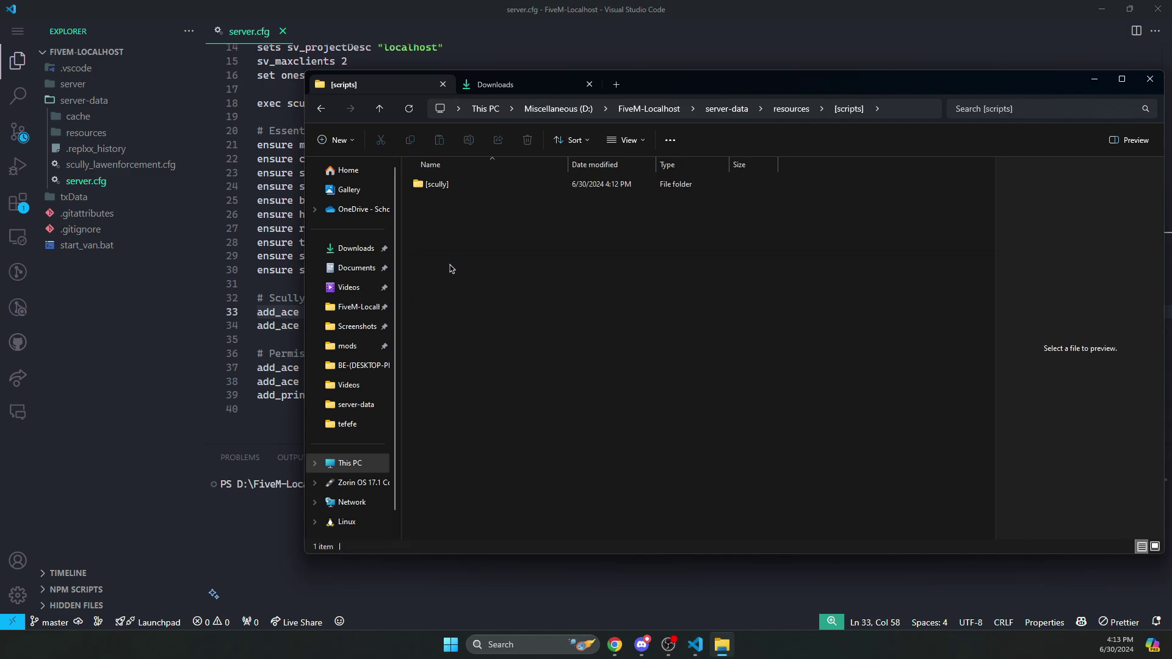
{"action": "double_click", "coordinate": [455, 188]}
{"action": "double_click", "coordinate": [451, 204]}
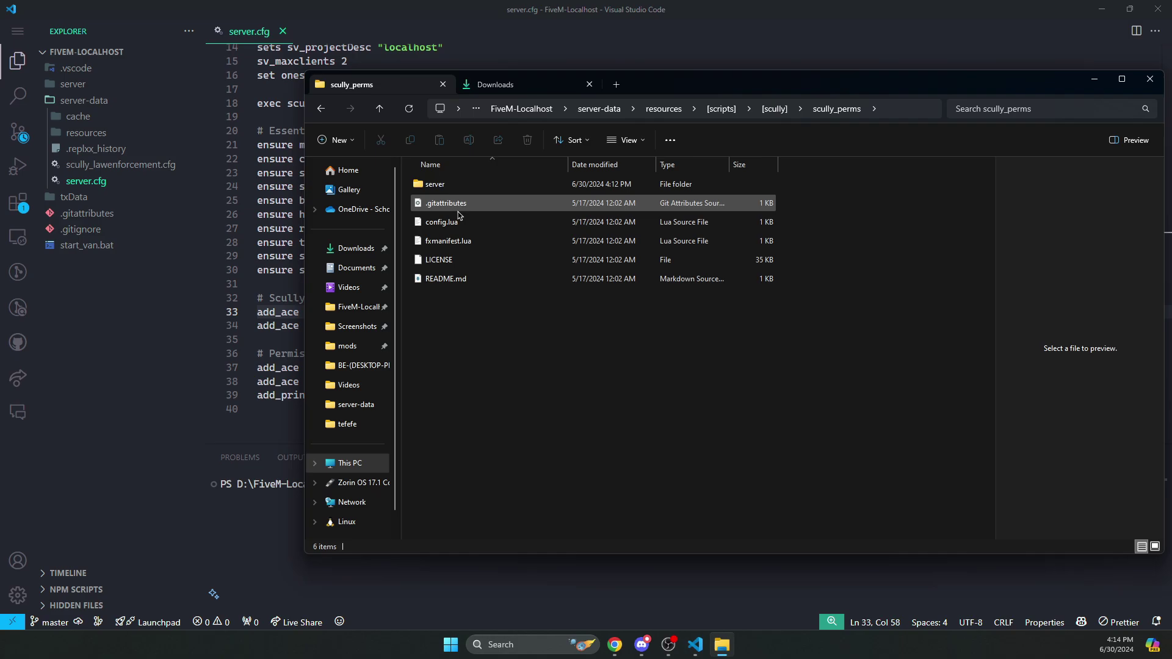
{"action": "double_click", "coordinate": [452, 222]}
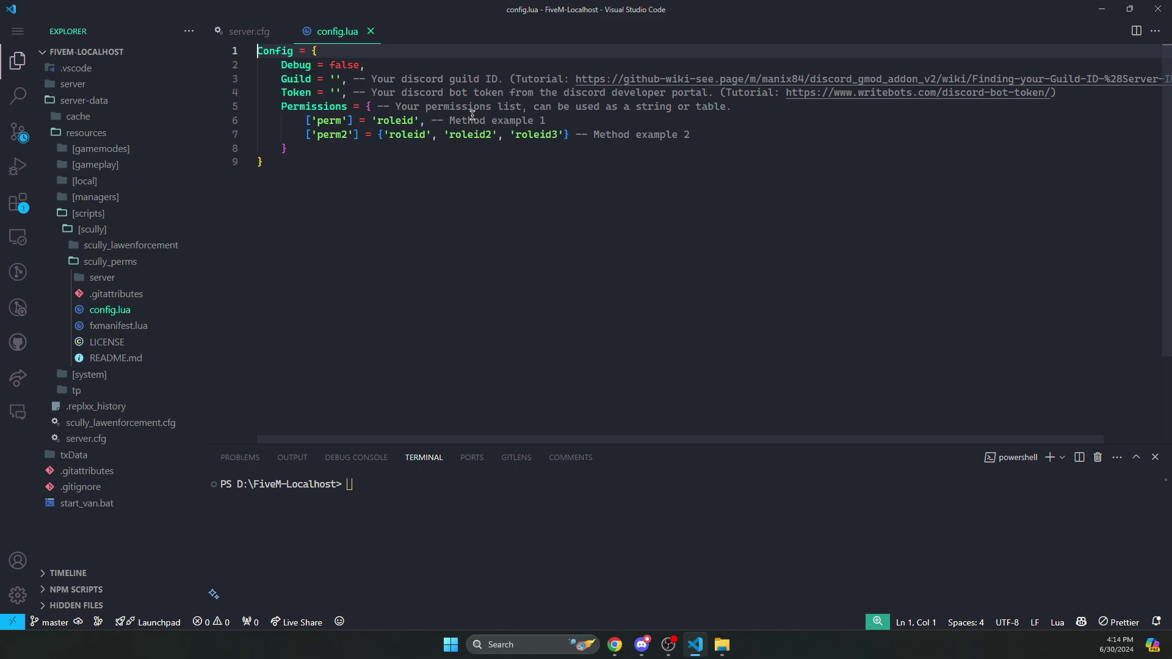
- Change Debug from false to true in config.lua and save it
{"action": "double_click", "coordinate": [344, 65]}
{"action": "type", "text": "true"}
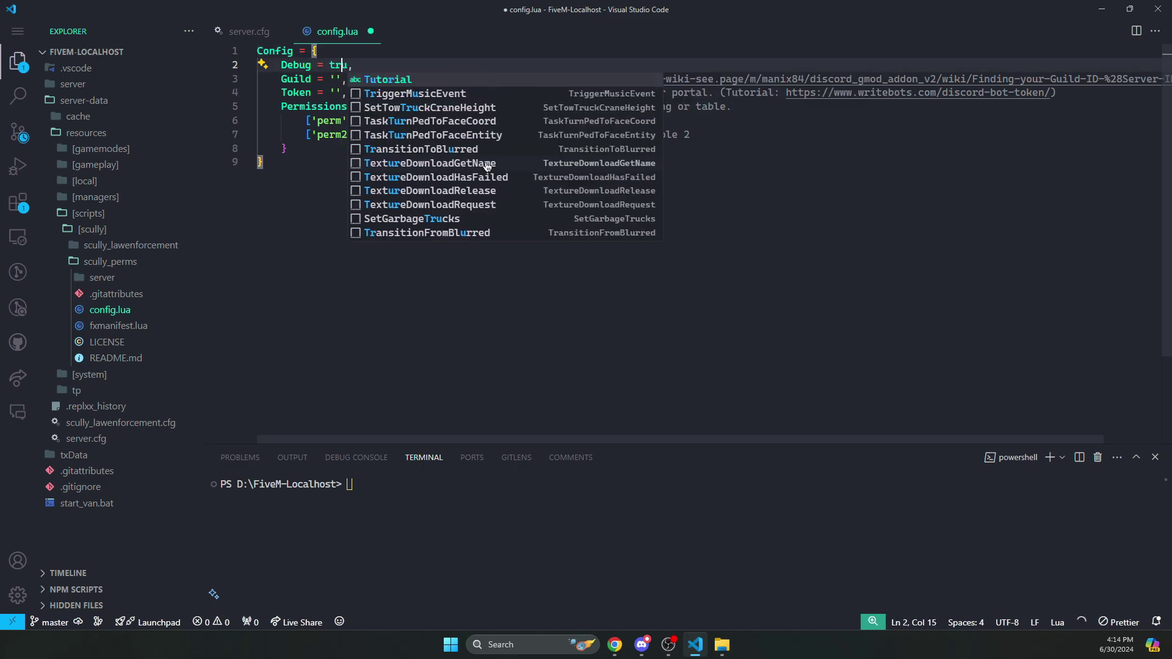
{"action": "key", "text": "Escape"}
{"action": "key", "text": "ctrl+s"}
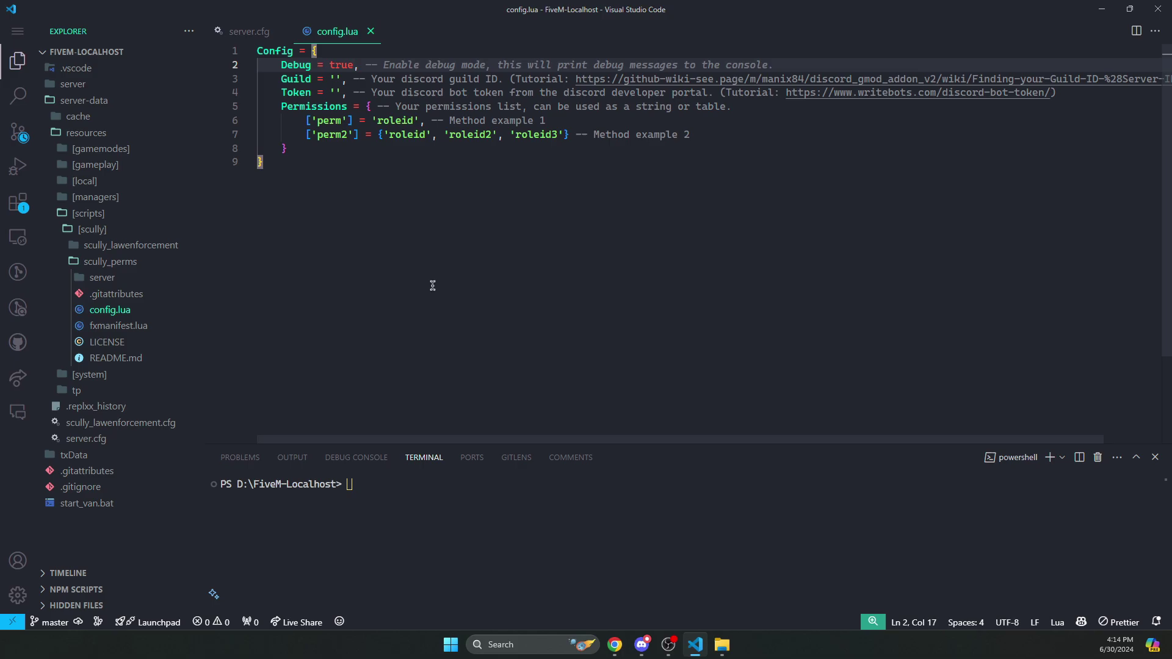
{"action": "left_click", "coordinate": [641, 646]}
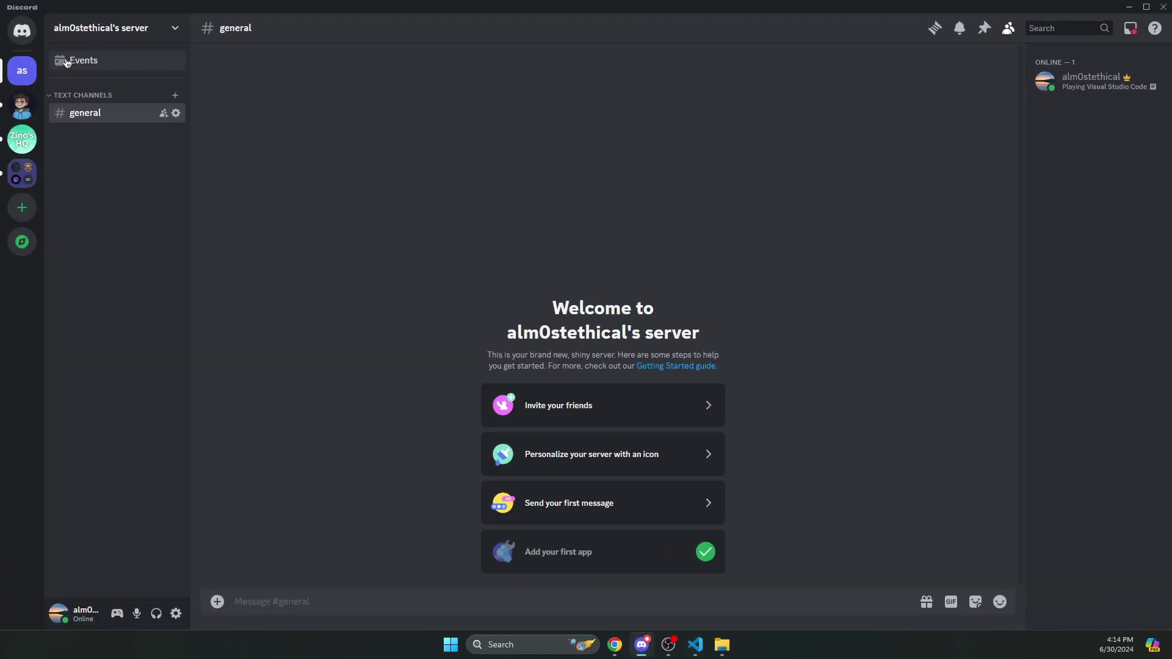
- Make sure Developer Mode is enabled in Discord's Advanced settings
{"action": "right_click", "coordinate": [22, 73]}
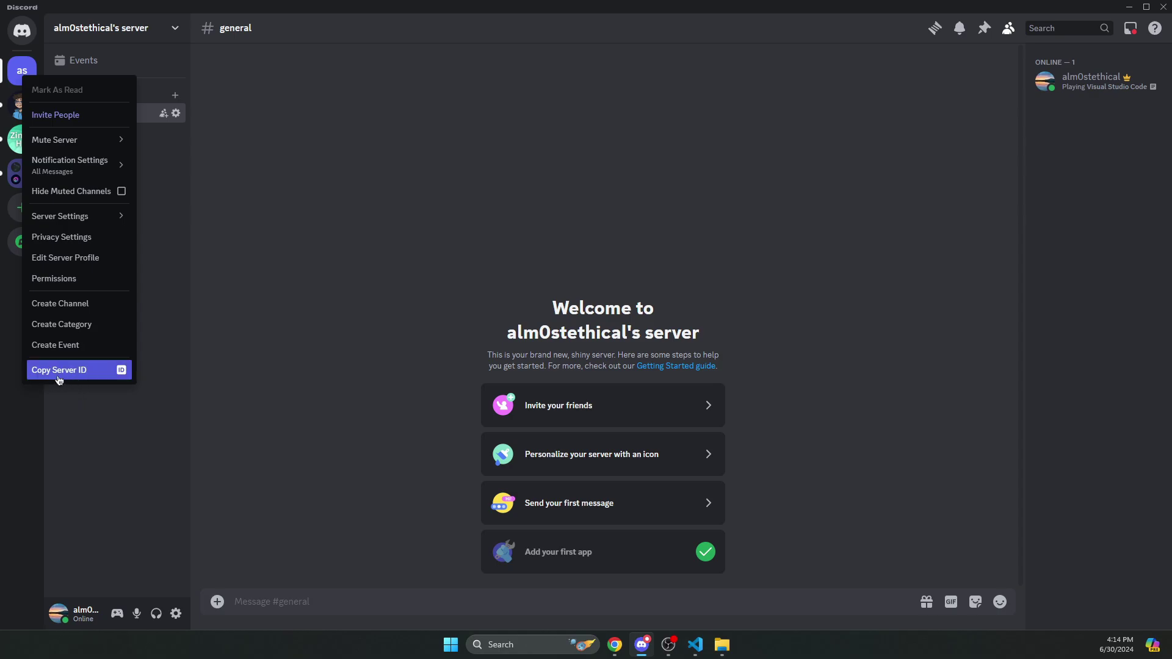
{"action": "left_click", "coordinate": [176, 613]}
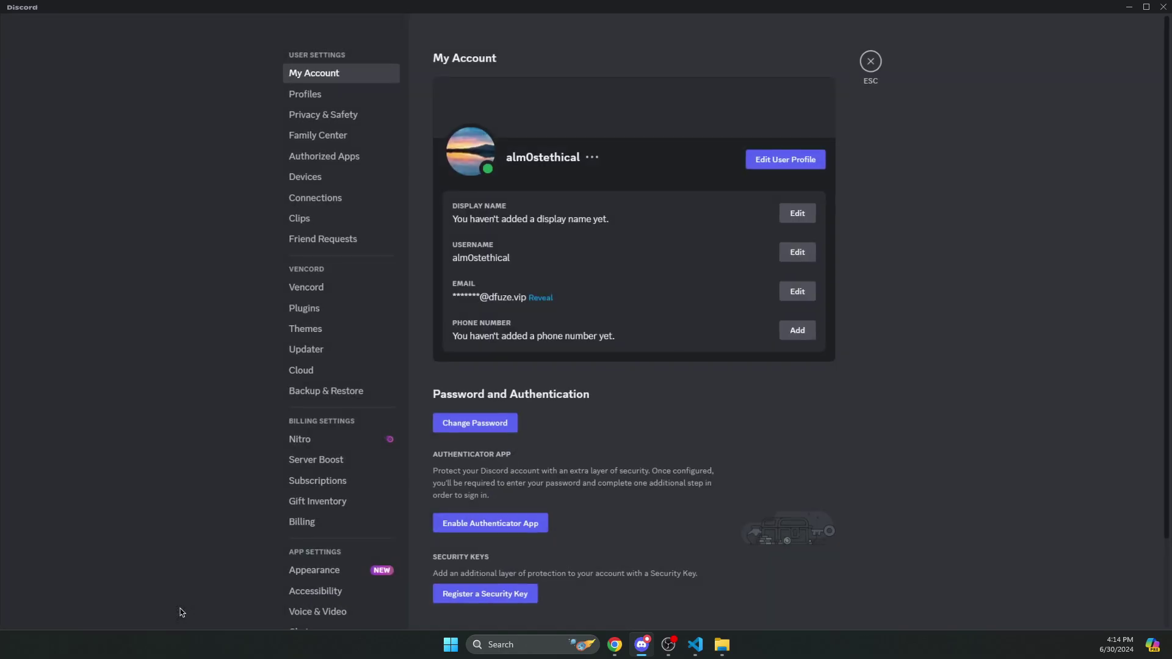
{"action": "scroll", "coordinate": [289, 417], "scroll_direction": "down", "scroll_amount": 5}
{"action": "left_click", "coordinate": [305, 457]}
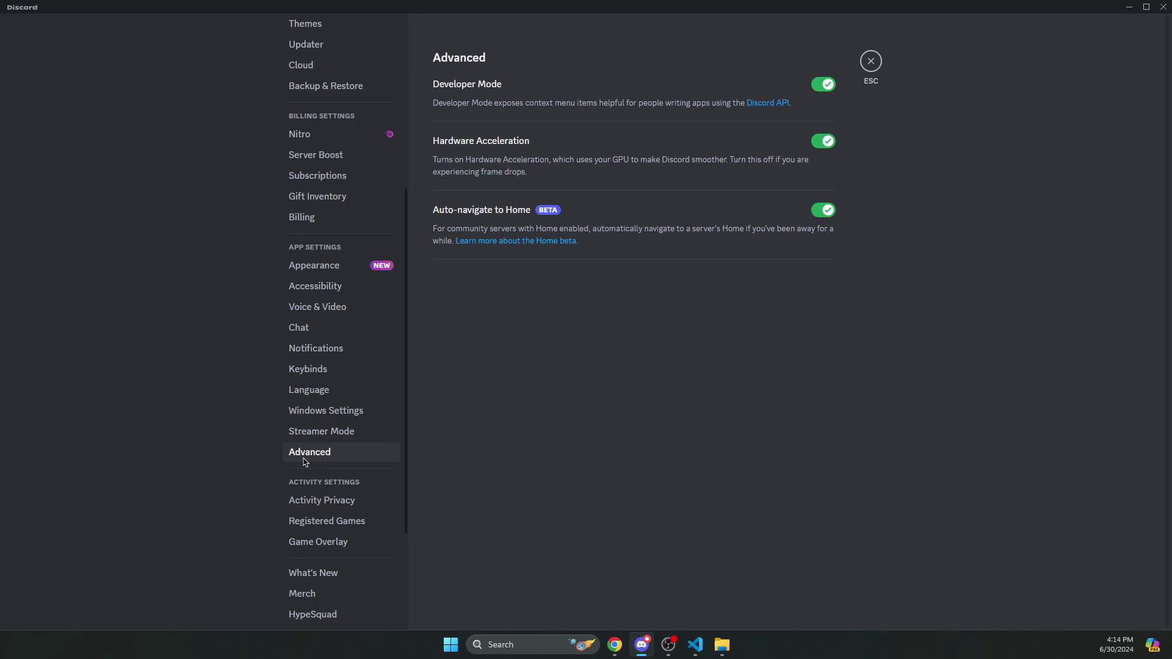
{"action": "left_click", "coordinate": [871, 61]}
- Copy the Discord server ID and paste it as the Guild value in config.lua, then save
{"action": "right_click", "coordinate": [21, 70]}
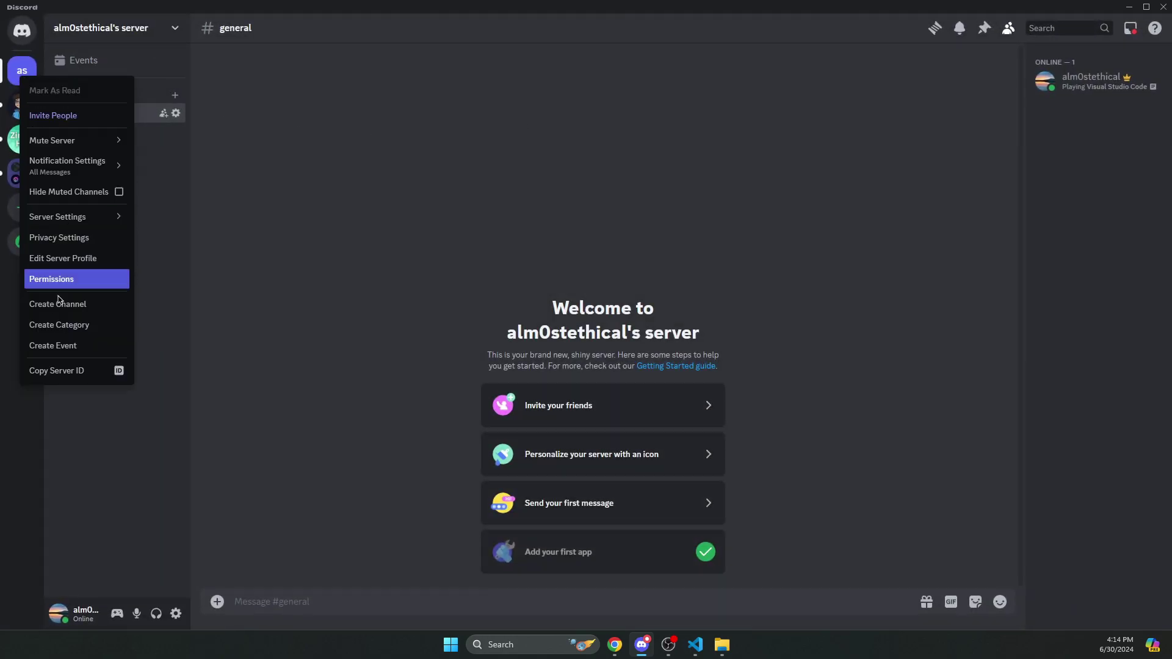
{"action": "left_click", "coordinate": [75, 369]}
{"action": "key", "text": "alt+Tab"}
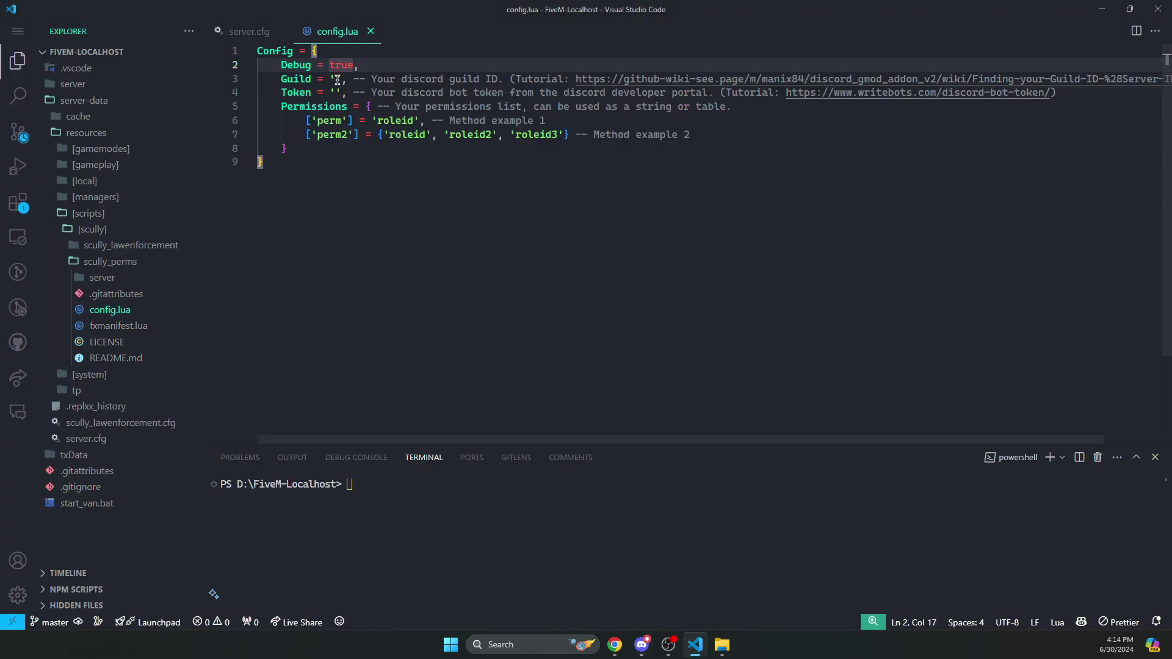
{"action": "left_click", "coordinate": [337, 78]}
{"action": "key", "text": "ctrl+v"}
{"action": "key", "text": "ctrl+s"}
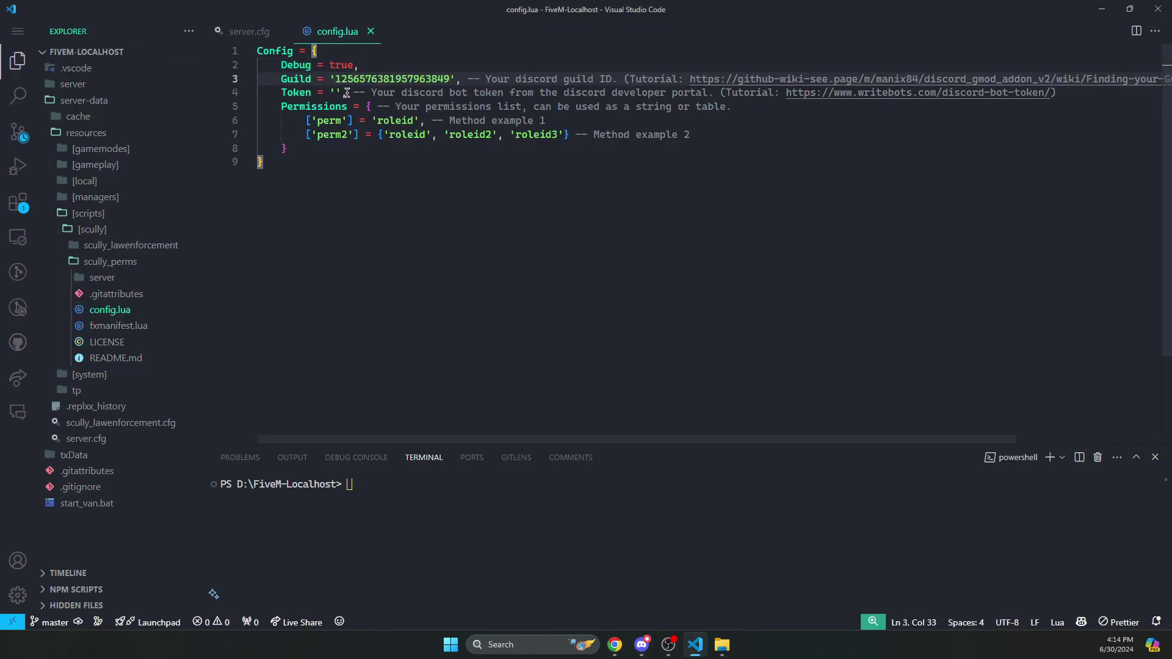
{"action": "key", "text": "alt+Tab"}
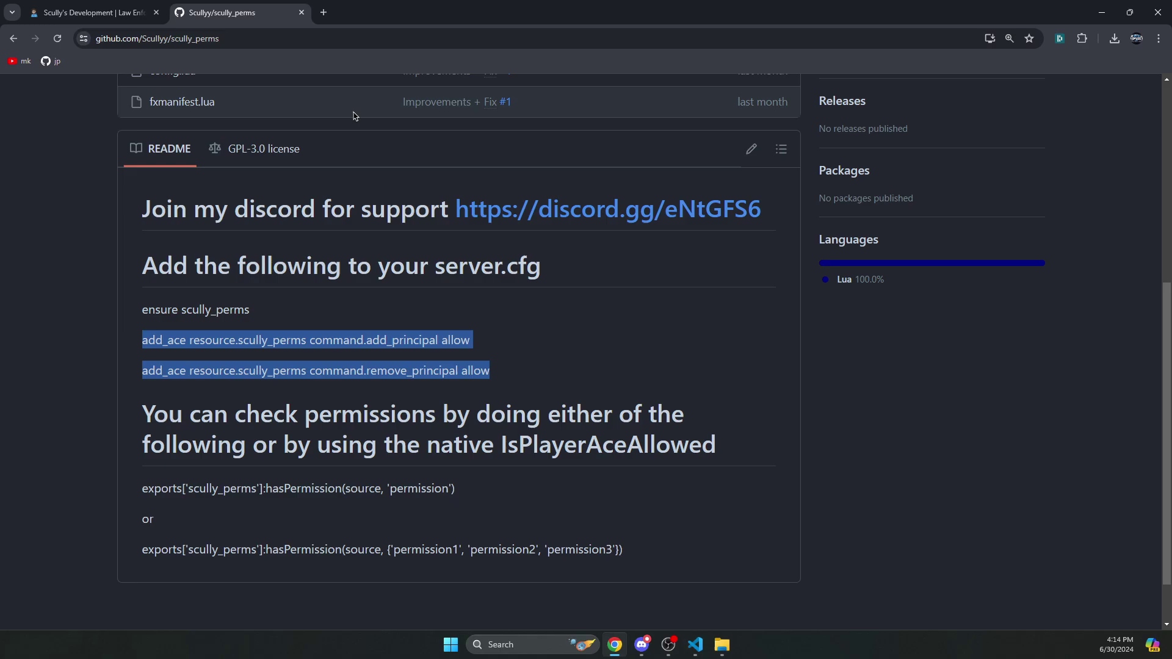
- On discord.dev, create a new application named 'Perms' and accept the developer terms
{"action": "key", "text": "ctrl+t"}
{"action": "type", "text": "discord.dev"}
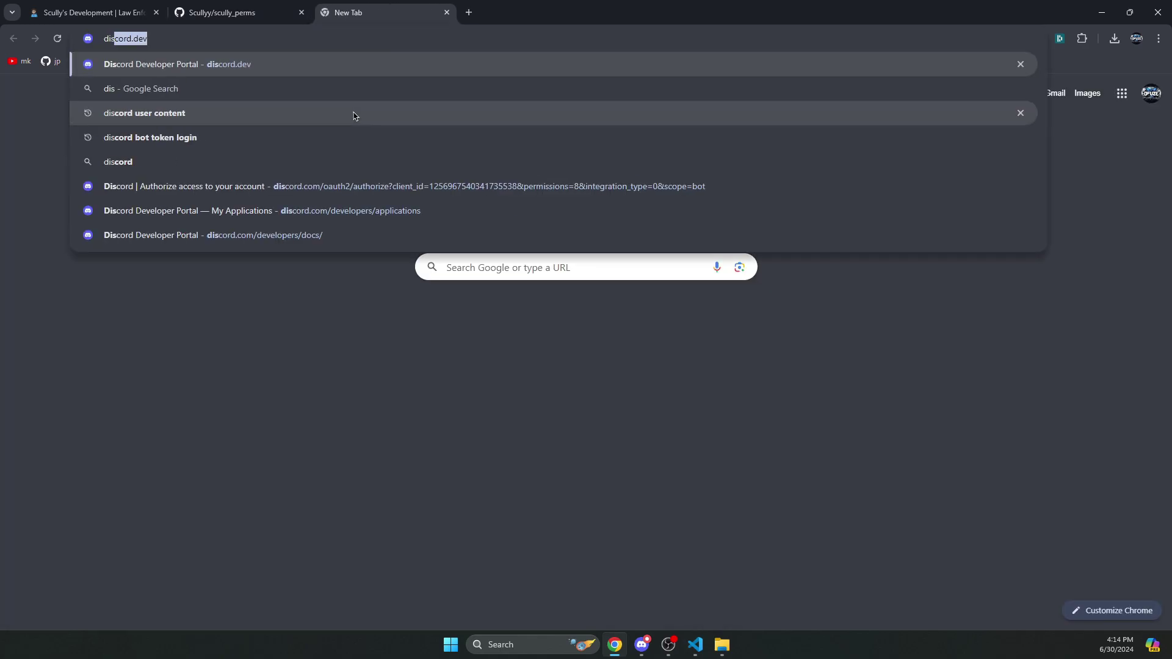
{"action": "key", "text": "Return"}
{"action": "left_click", "coordinate": [66, 143]}
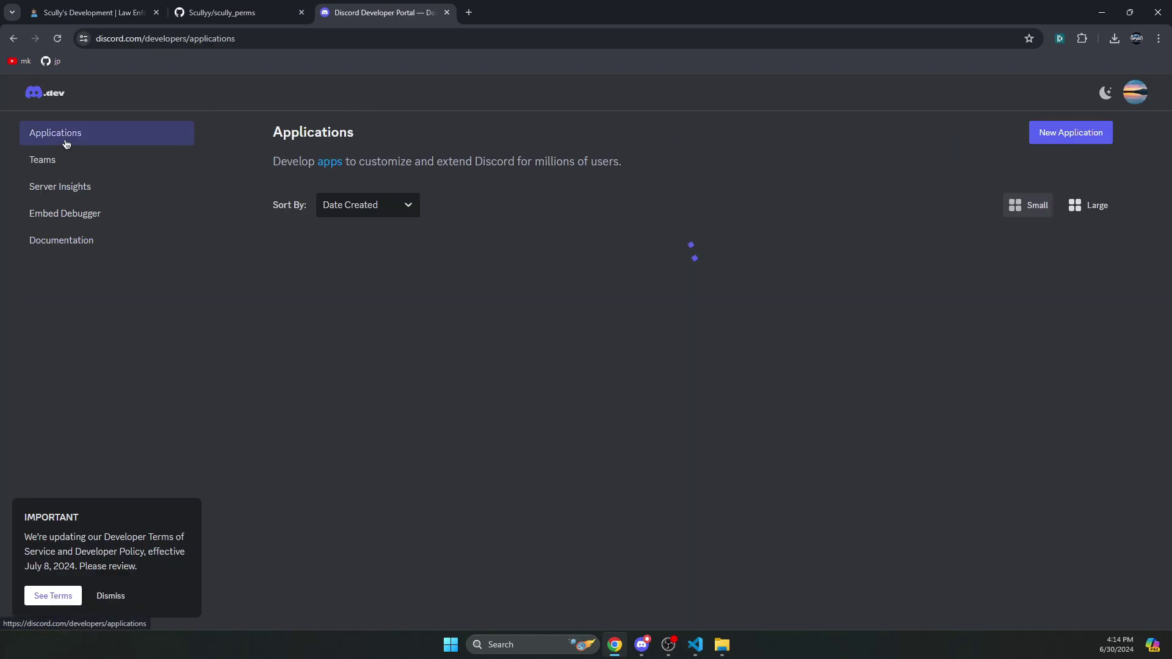
{"action": "left_click", "coordinate": [1059, 135]}
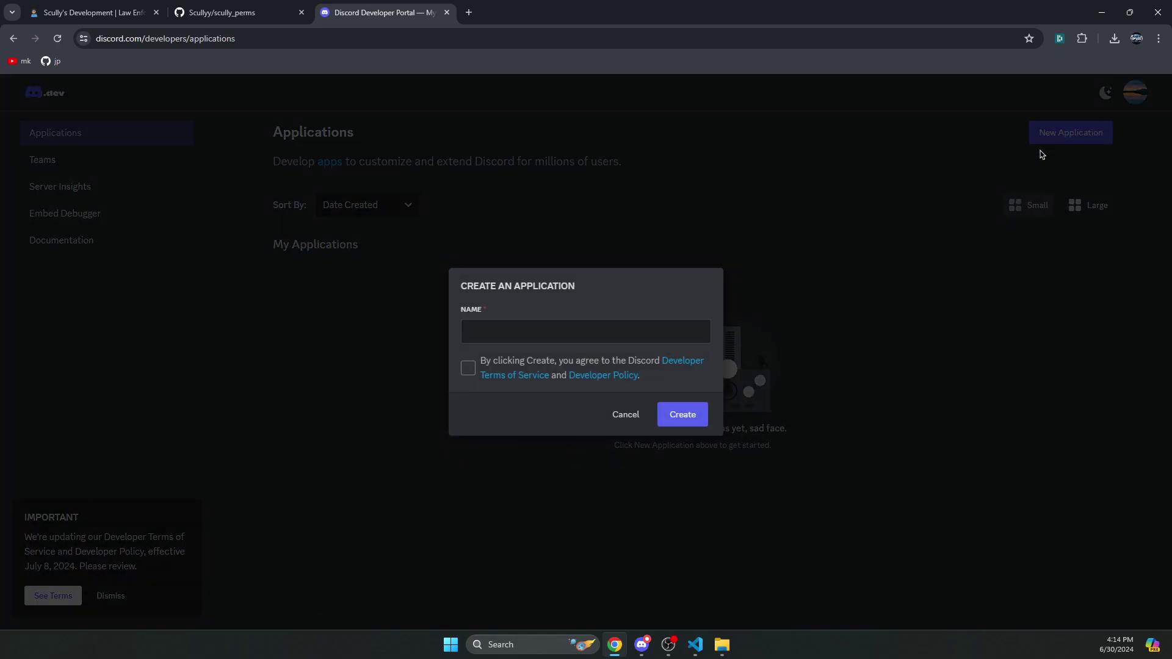
{"action": "left_click", "coordinate": [537, 330]}
{"action": "type", "text": "Perms"}
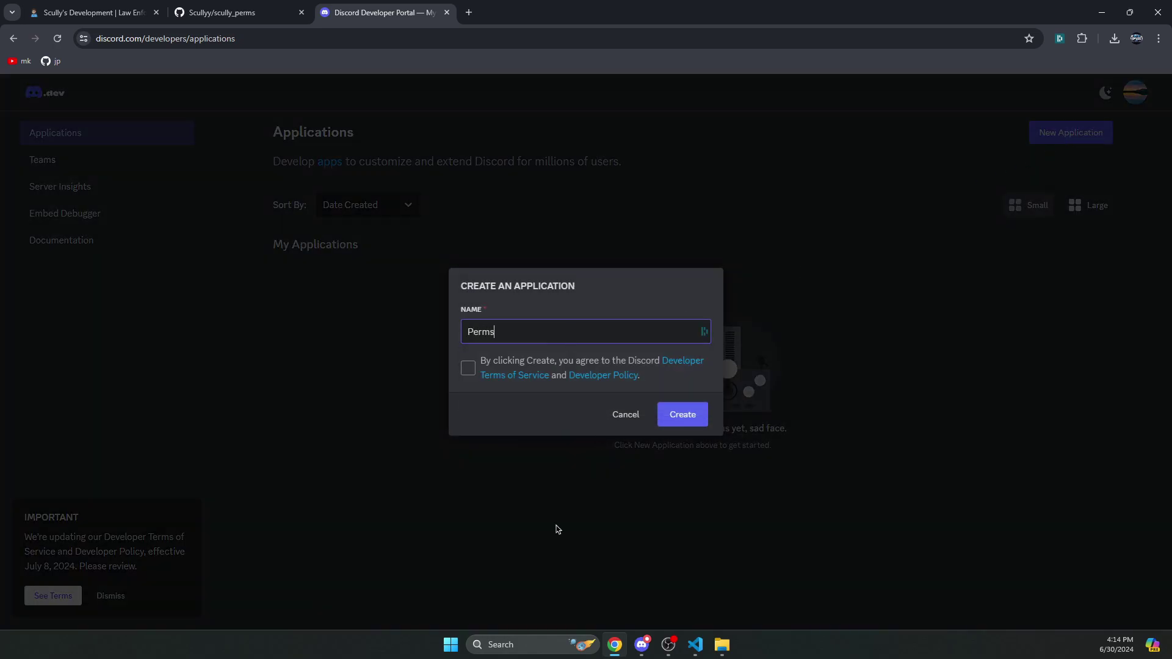
{"action": "left_click", "coordinate": [468, 369]}
{"action": "left_click", "coordinate": [682, 414]}
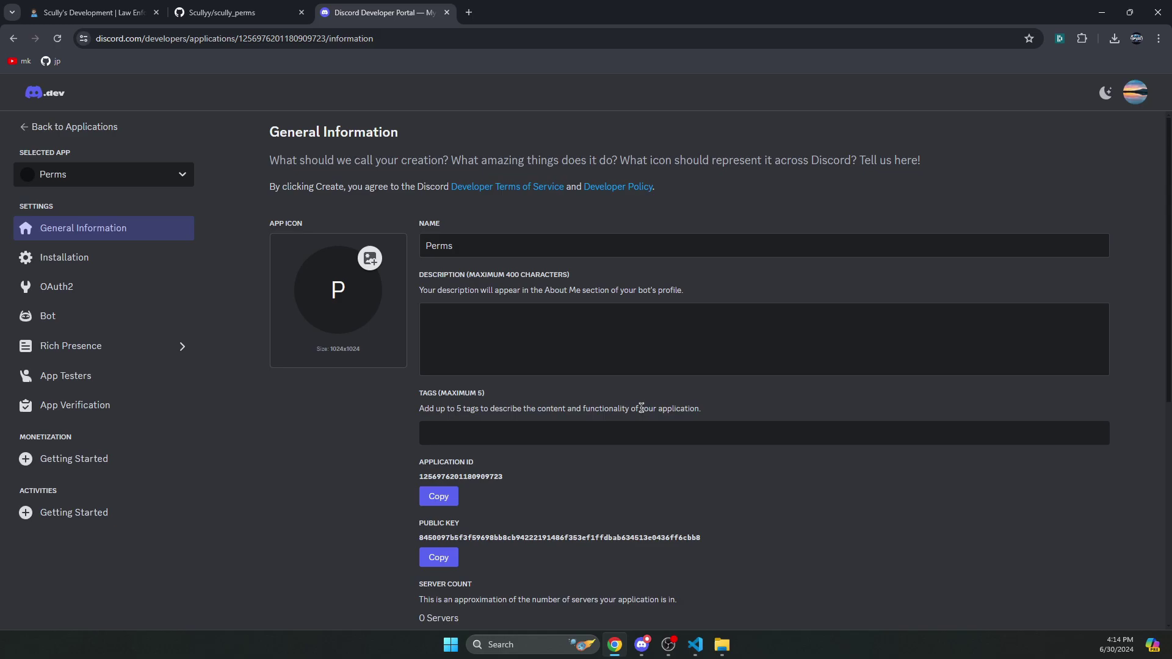
- Reset the Perms bot token, verify with the account password, and copy the new token
{"action": "left_click", "coordinate": [52, 325]}
{"action": "scroll", "coordinate": [295, 340], "scroll_direction": "down", "scroll_amount": 3}
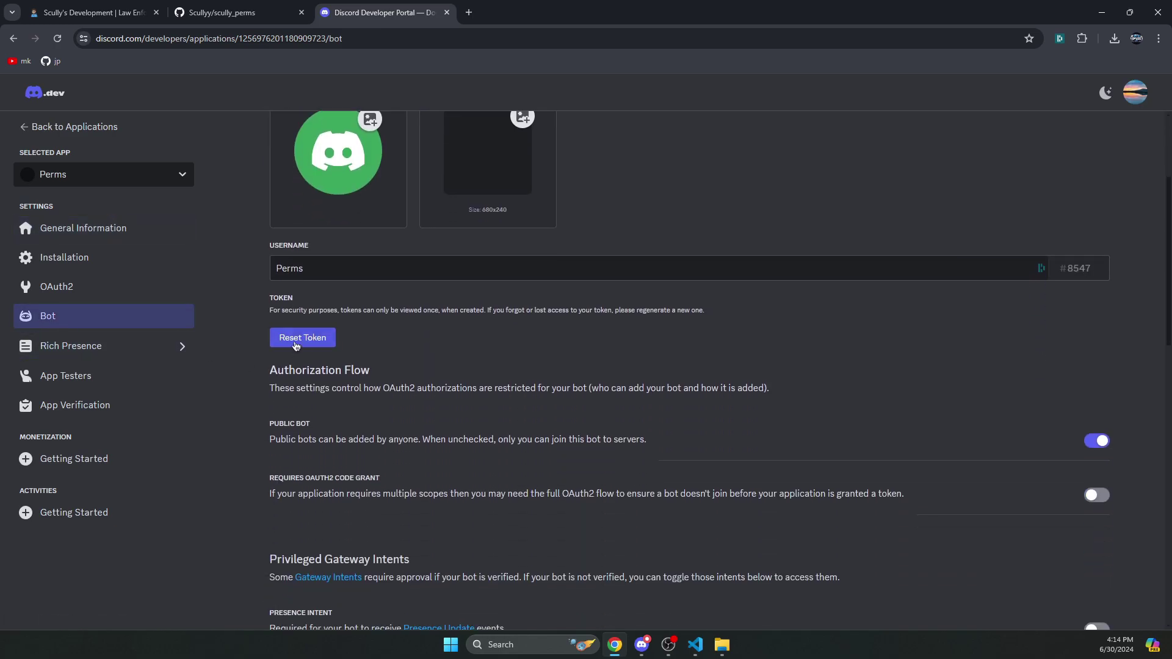
{"action": "left_click", "coordinate": [299, 337]}
{"action": "left_click", "coordinate": [680, 389]}
{"action": "left_click", "coordinate": [516, 340]}
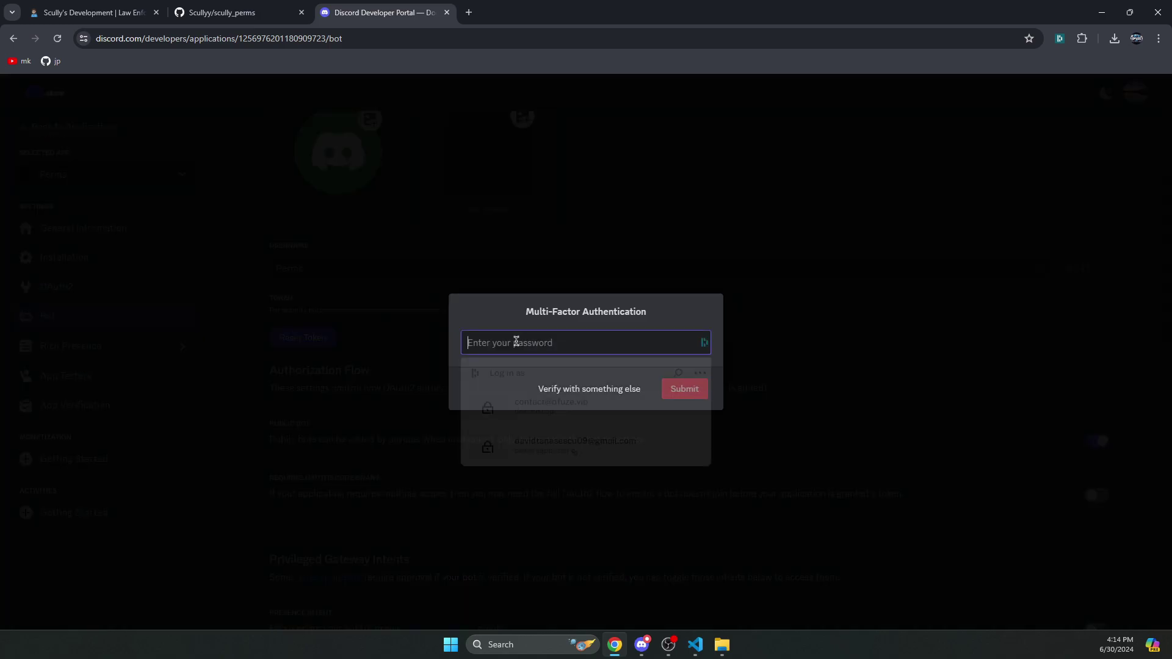
{"action": "left_click", "coordinate": [562, 410]}
{"action": "left_click", "coordinate": [682, 389]}
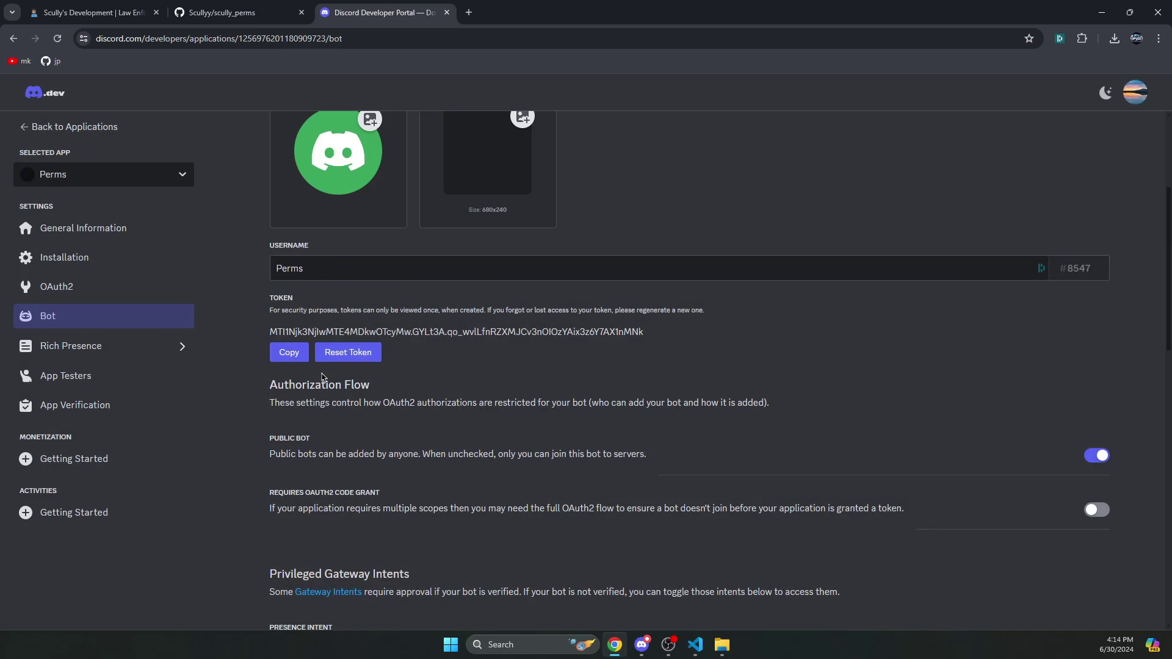
{"action": "left_click", "coordinate": [291, 359]}
- Paste the bot token as the Token value on line 4 of config.lua and save
{"action": "left_click", "coordinate": [695, 644]}
{"action": "left_click", "coordinate": [331, 92]}
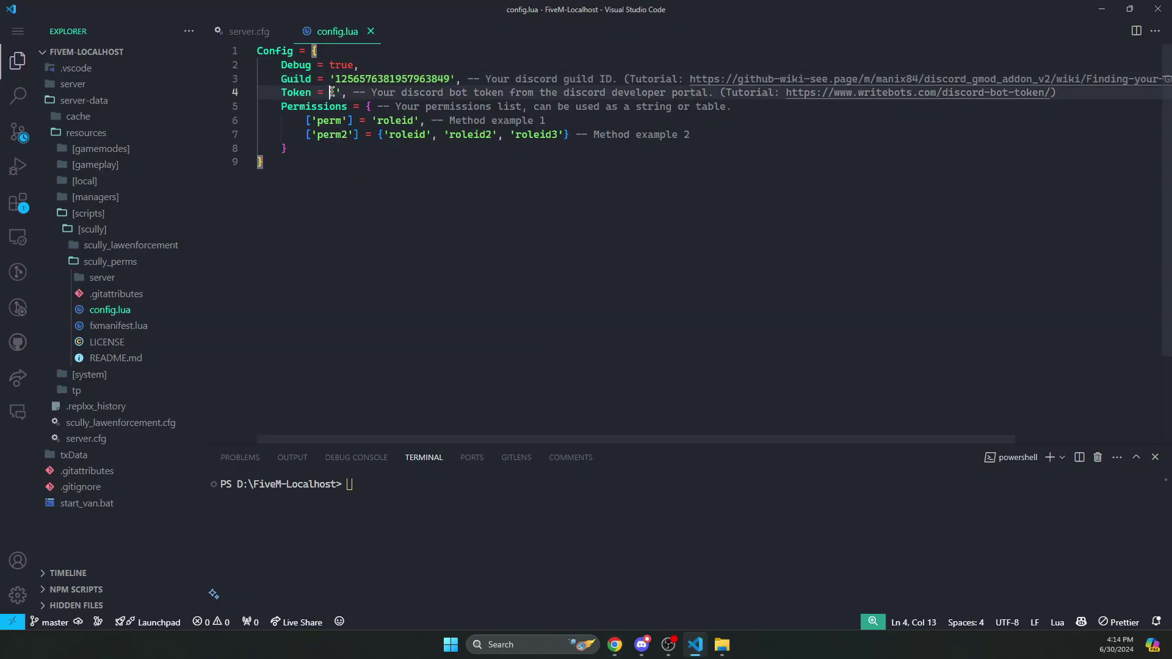
{"action": "key", "text": "ctrl+v"}
{"action": "key", "text": "ctrl+s"}
- Turn off Public Bot, enable the presence, server members and message content intents, and save
{"action": "key", "text": "alt+Tab"}
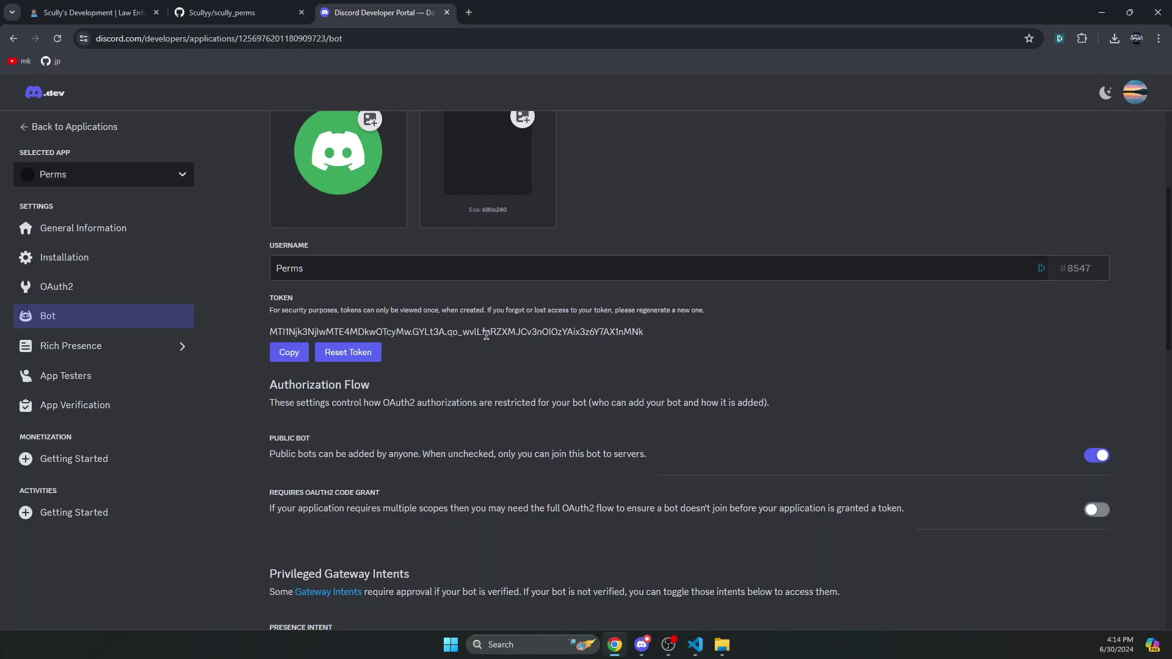
{"action": "scroll", "coordinate": [474, 396], "scroll_direction": "down", "scroll_amount": 3}
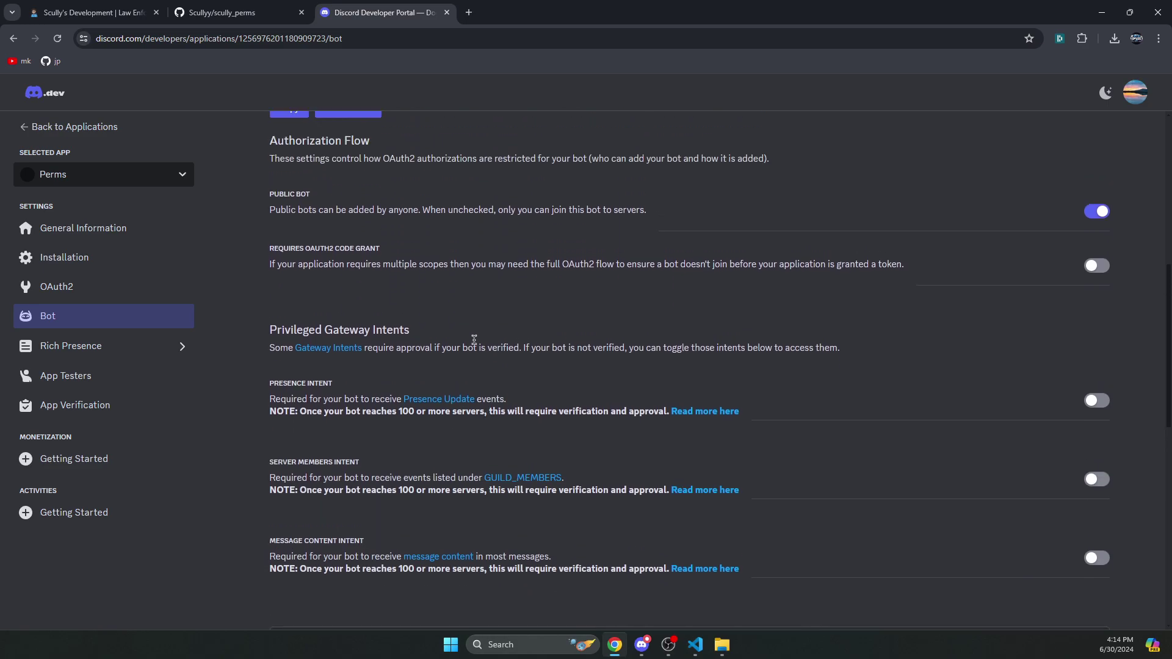
{"action": "left_click", "coordinate": [1097, 210]}
{"action": "scroll", "coordinate": [921, 237], "scroll_direction": "down", "scroll_amount": 1}
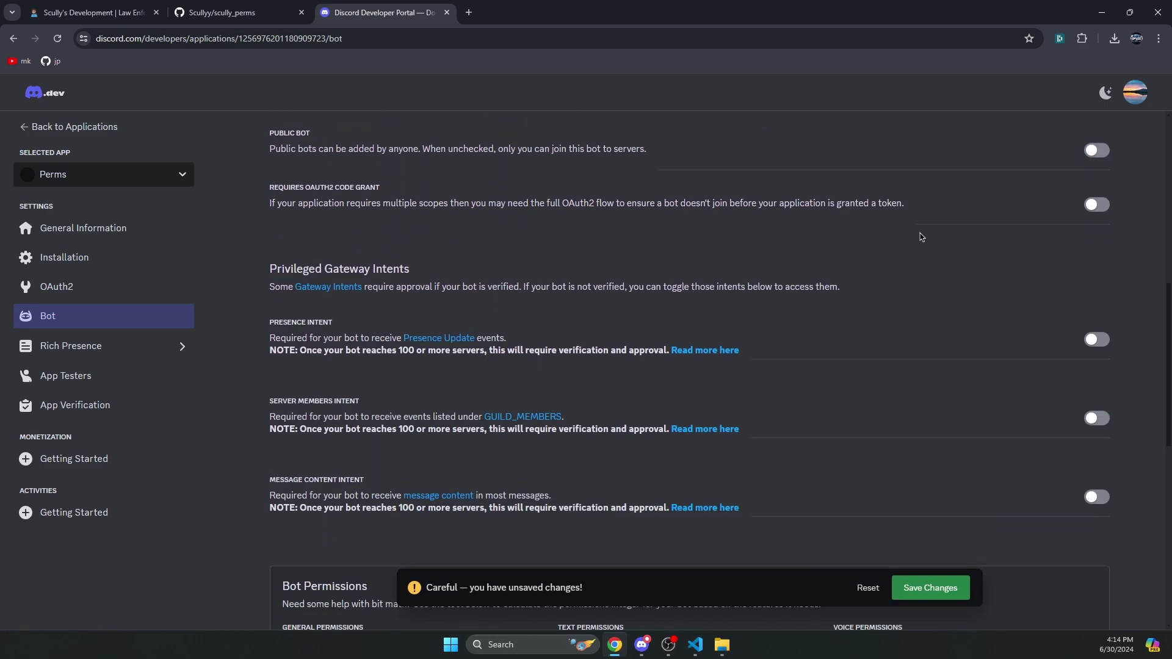
{"action": "scroll", "coordinate": [1038, 184], "scroll_direction": "up", "scroll_amount": 1}
{"action": "scroll", "coordinate": [1016, 211], "scroll_direction": "down", "scroll_amount": 1}
{"action": "left_click", "coordinate": [1097, 339]}
{"action": "left_click", "coordinate": [1097, 418]}
{"action": "left_click", "coordinate": [1097, 497]}
{"action": "left_click", "coordinate": [934, 589]}
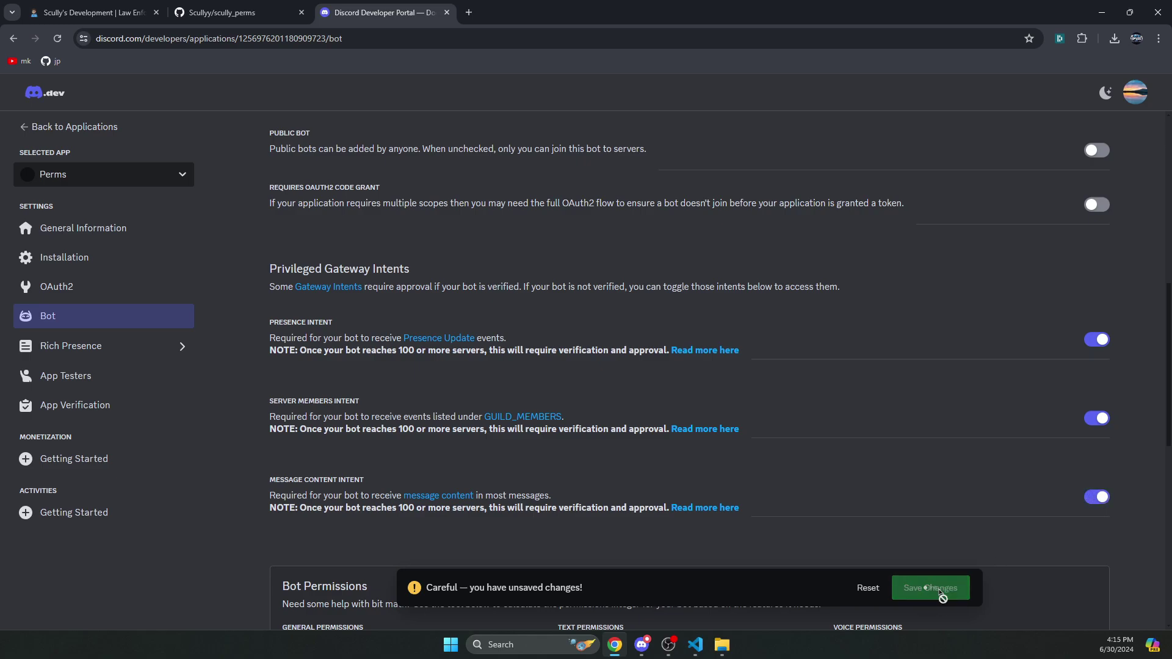
- Generate an OAuth2 invite URL with bot scope and Administrator permission, then copy it
{"action": "left_click", "coordinate": [132, 284]}
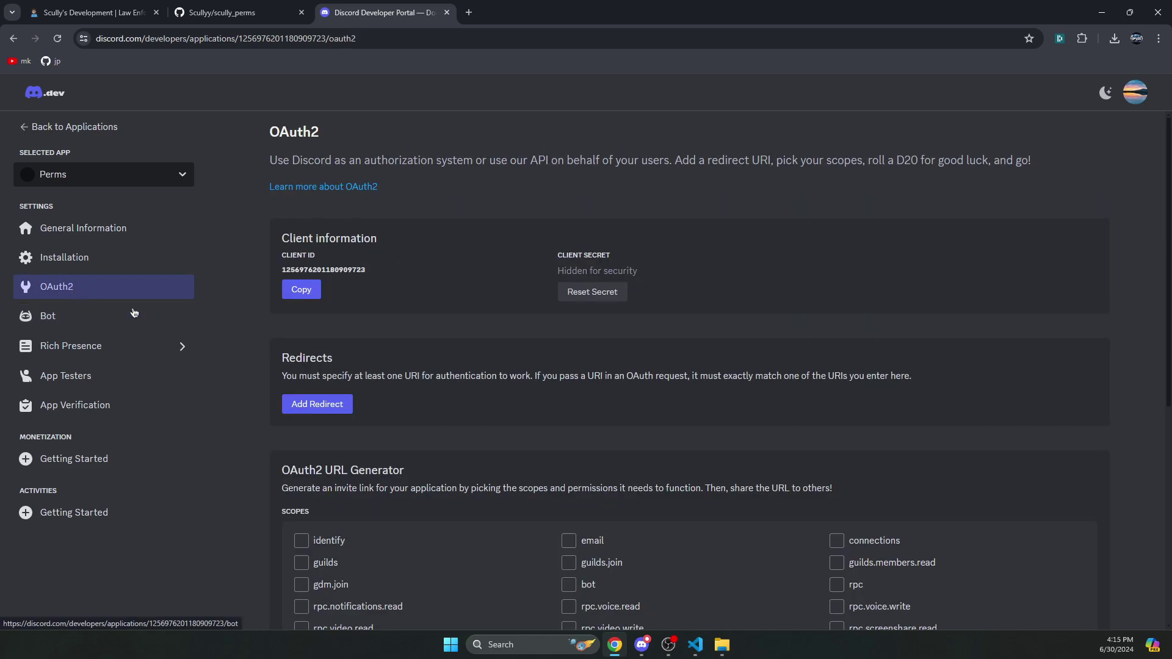
{"action": "scroll", "coordinate": [519, 369], "scroll_direction": "down", "scroll_amount": 4}
{"action": "left_click_drag", "start_coordinate": [277, 267], "coordinate": [324, 273]}
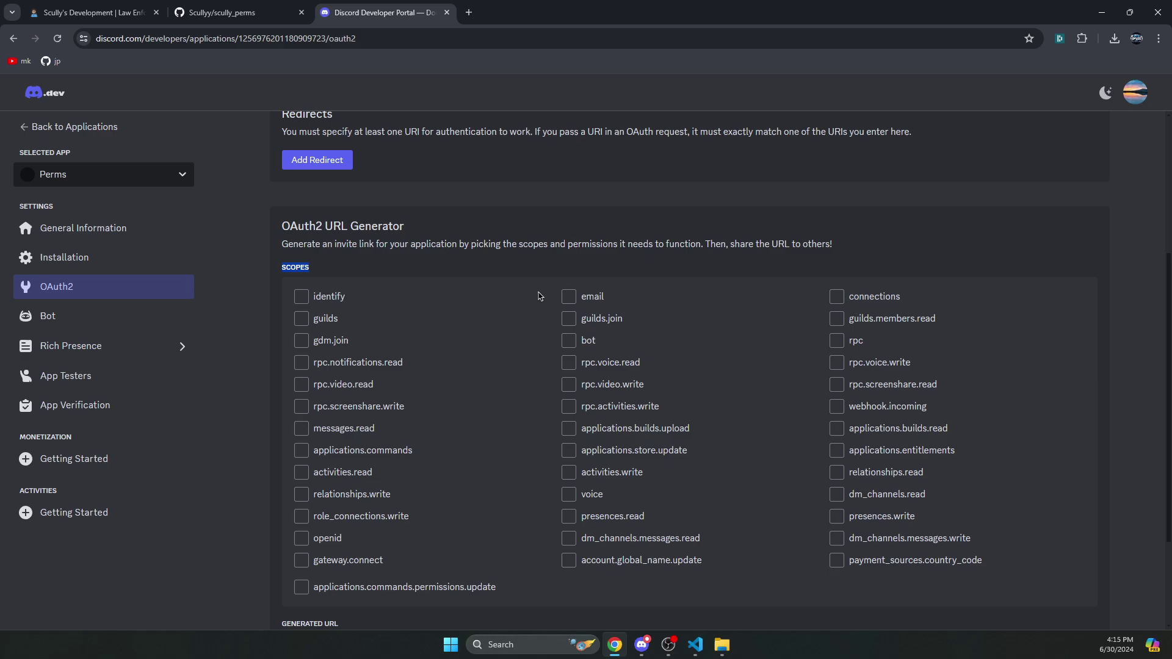
{"action": "left_click", "coordinate": [568, 340]}
{"action": "scroll", "coordinate": [492, 321], "scroll_direction": "down", "scroll_amount": 4}
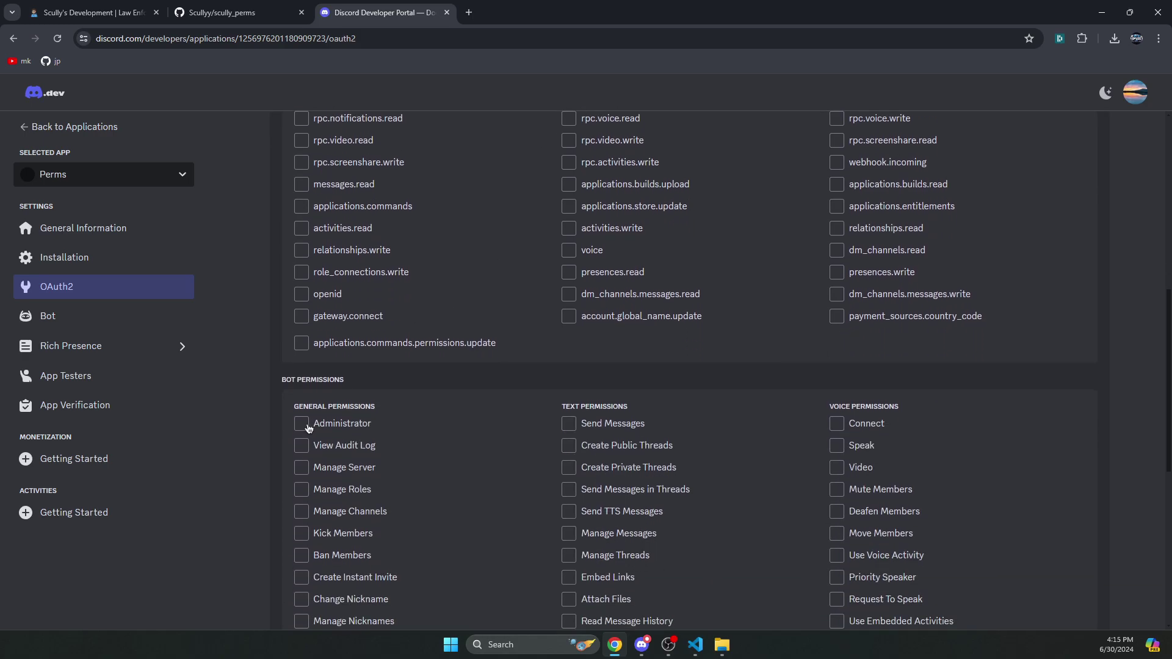
{"action": "left_click", "coordinate": [302, 424]}
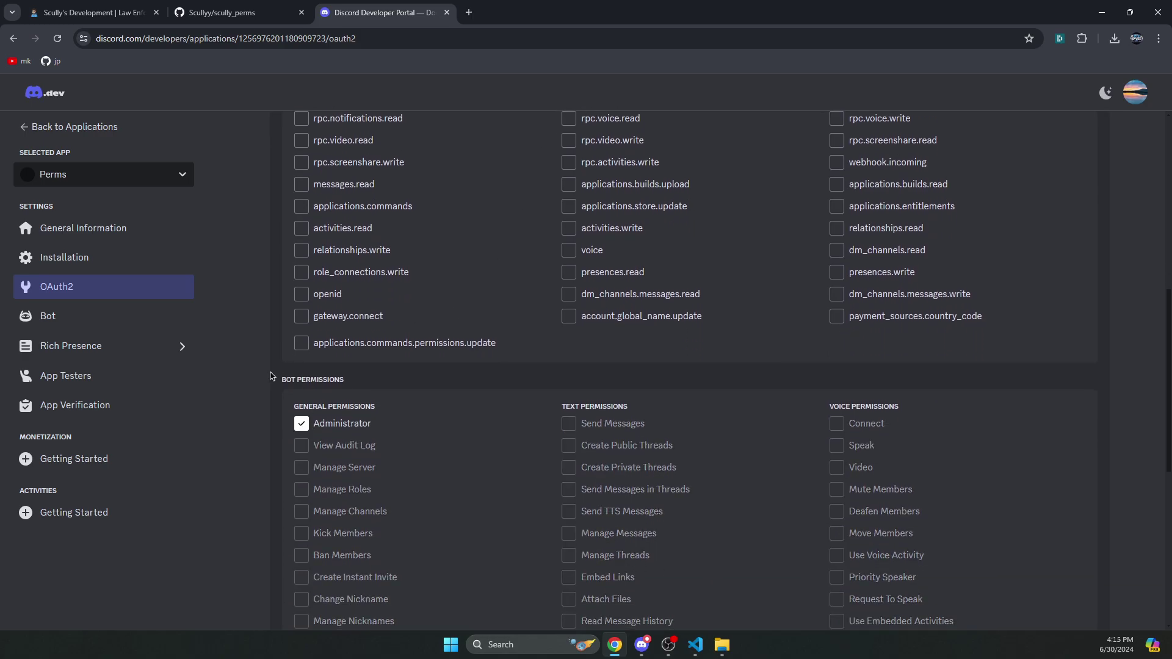
{"action": "scroll", "coordinate": [291, 340], "scroll_direction": "down", "scroll_amount": 2}
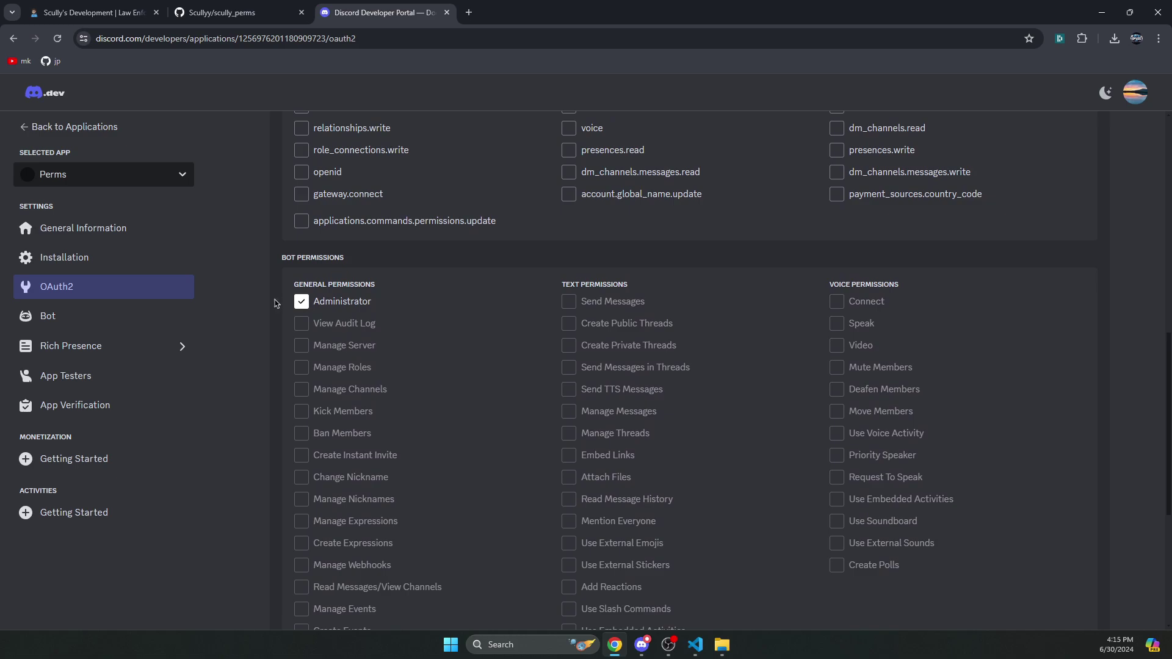
{"action": "scroll", "coordinate": [273, 287], "scroll_direction": "down", "scroll_amount": 4}
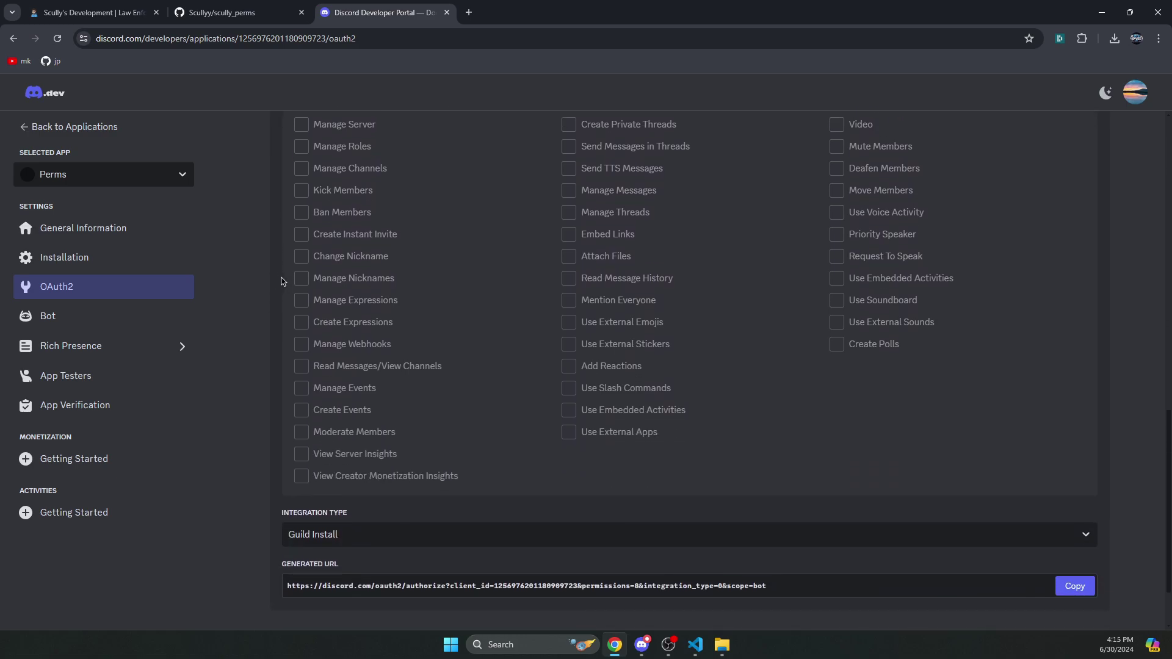
{"action": "left_click", "coordinate": [1089, 568]}
- Load the invite link and authorize Perms with Administrator on your own server
{"action": "key", "text": "ctrl+t"}
{"action": "key", "text": "ctrl+v"}
{"action": "key", "text": "Return"}
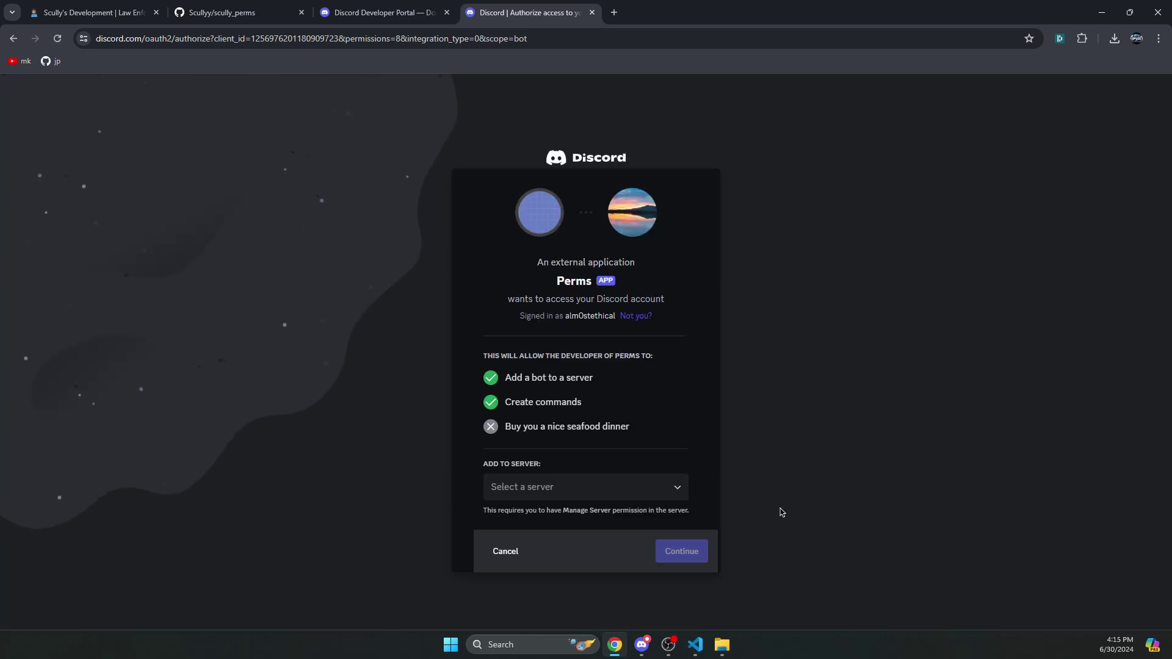
{"action": "left_click", "coordinate": [522, 500]}
{"action": "left_click", "coordinate": [520, 520]}
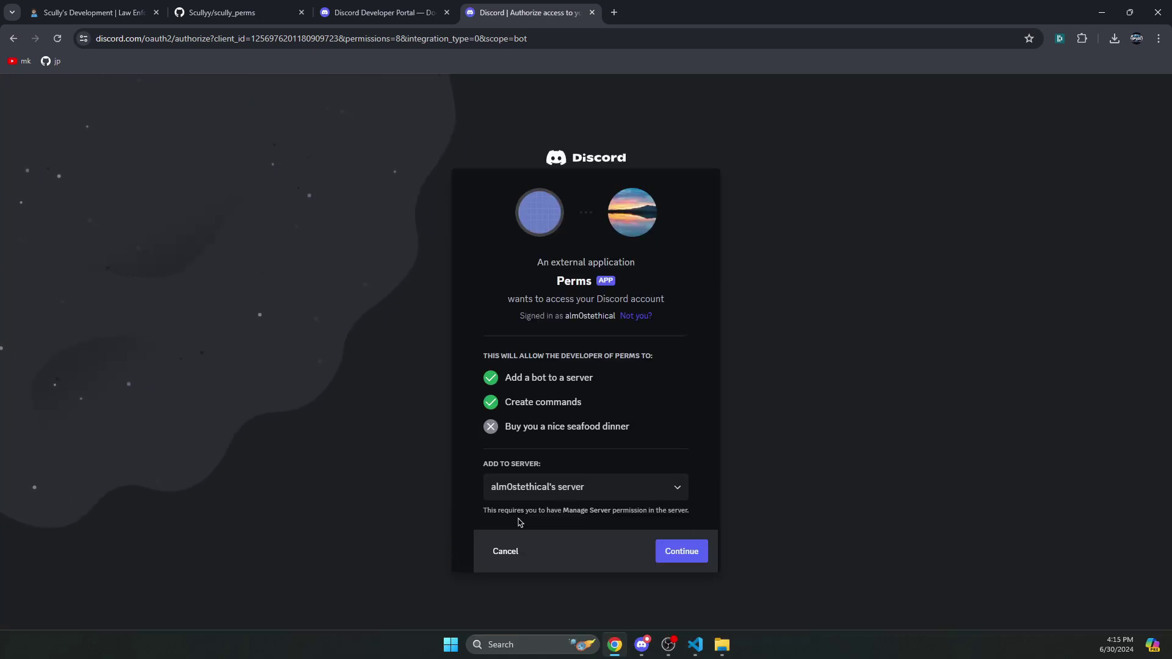
{"action": "left_click", "coordinate": [666, 560]}
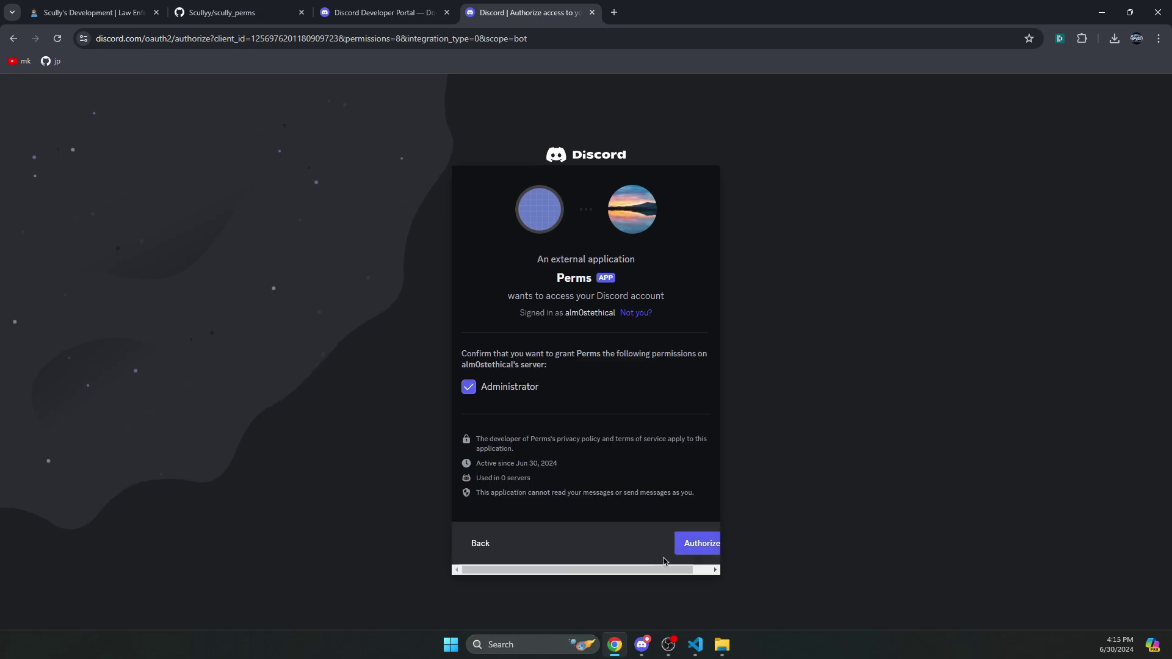
{"action": "left_click", "coordinate": [698, 545]}
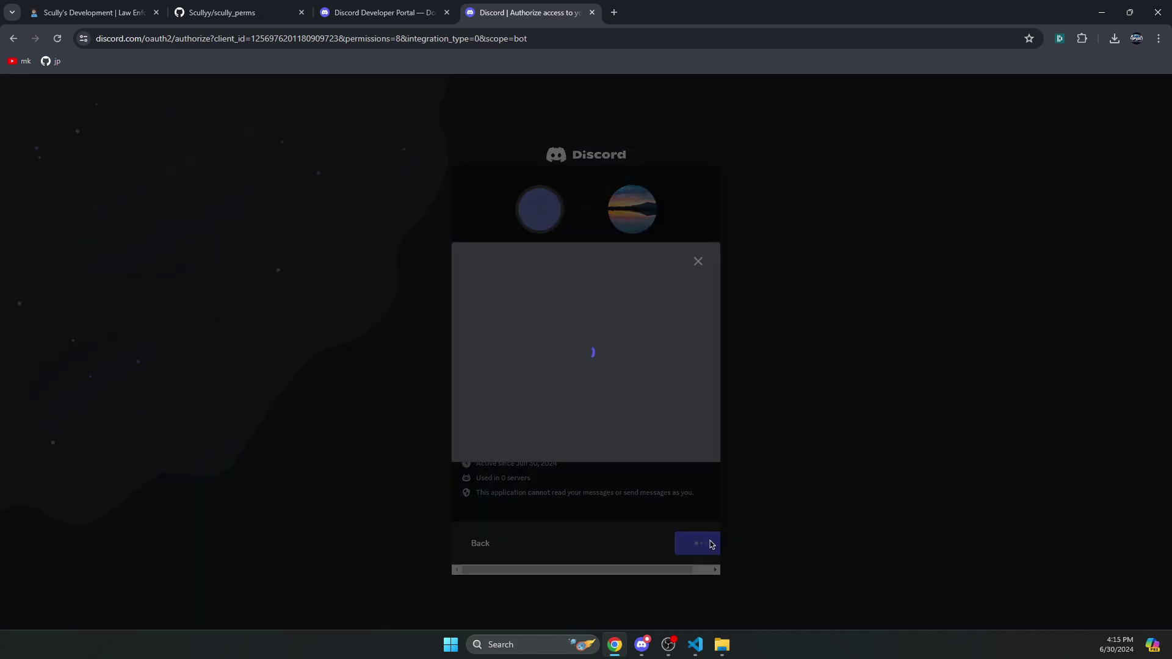
- Complete the captcha, close the authorization page, and switch to the Discord desktop app
{"action": "left_click", "coordinate": [511, 415]}
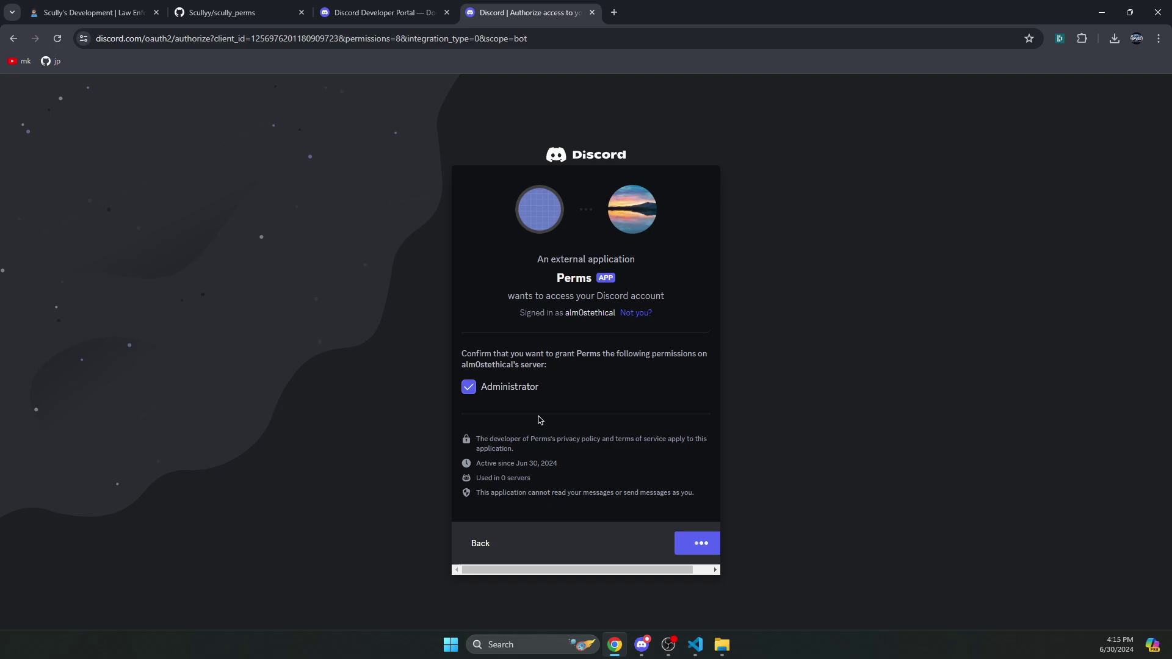
{"action": "left_click", "coordinate": [592, 13]}
{"action": "left_click", "coordinate": [642, 646]}
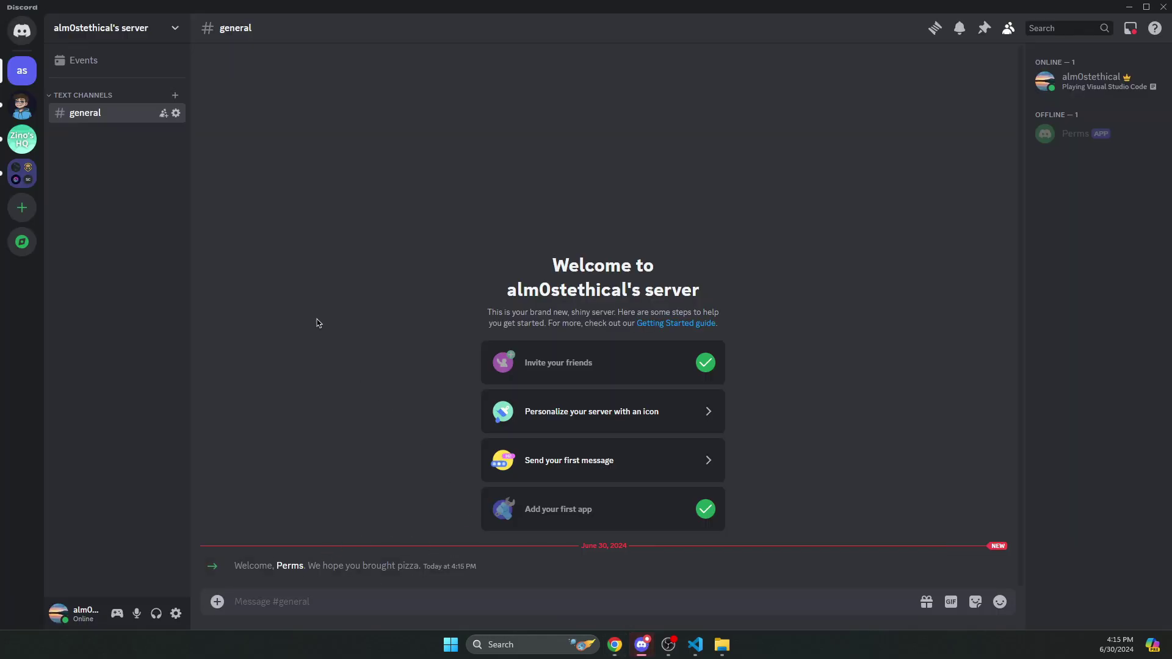
- Create a role named 'lspd' under Server Settings > Roles and save it
{"action": "left_click", "coordinate": [167, 28]}
{"action": "left_click", "coordinate": [98, 66]}
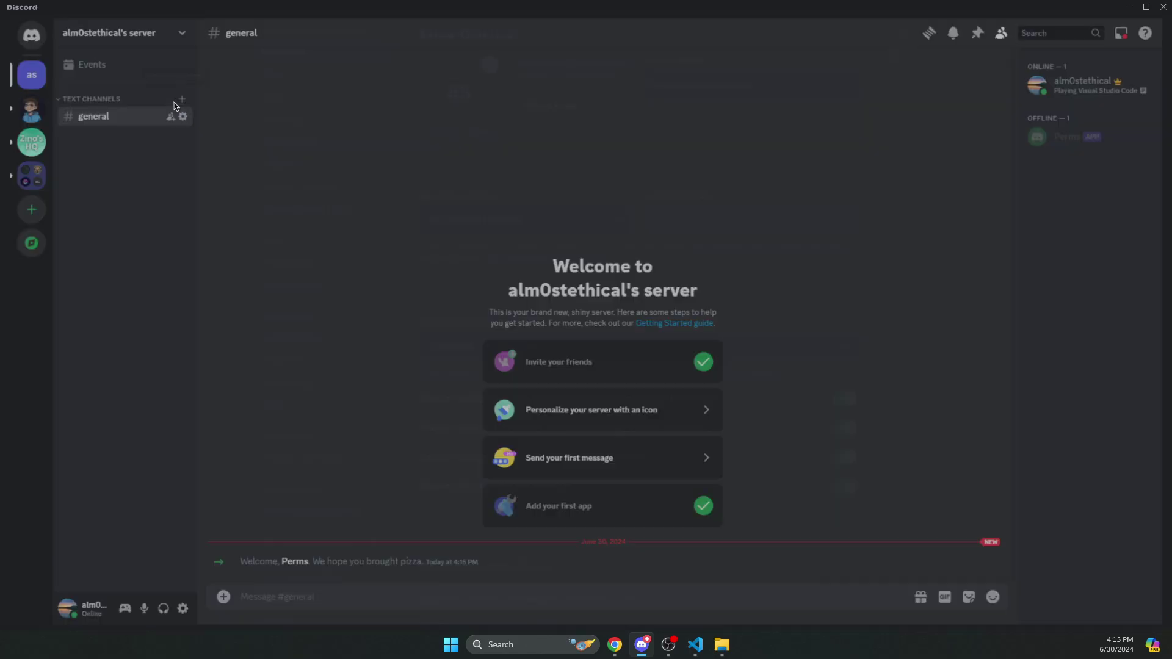
{"action": "left_click", "coordinate": [336, 95]}
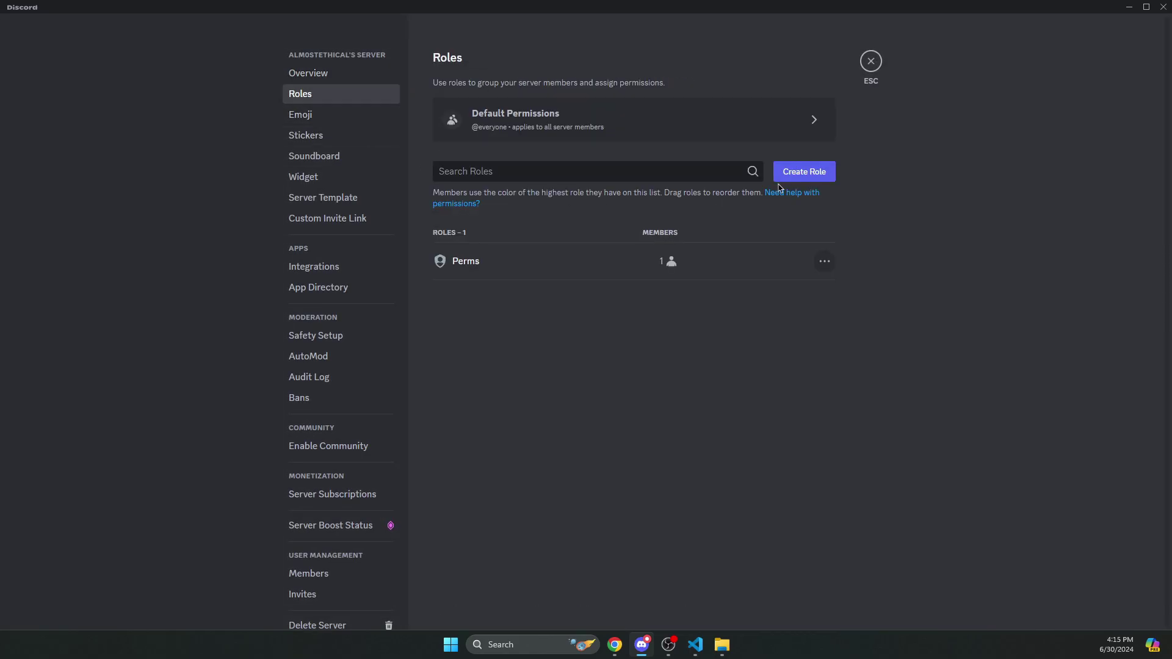
{"action": "left_click", "coordinate": [786, 178]}
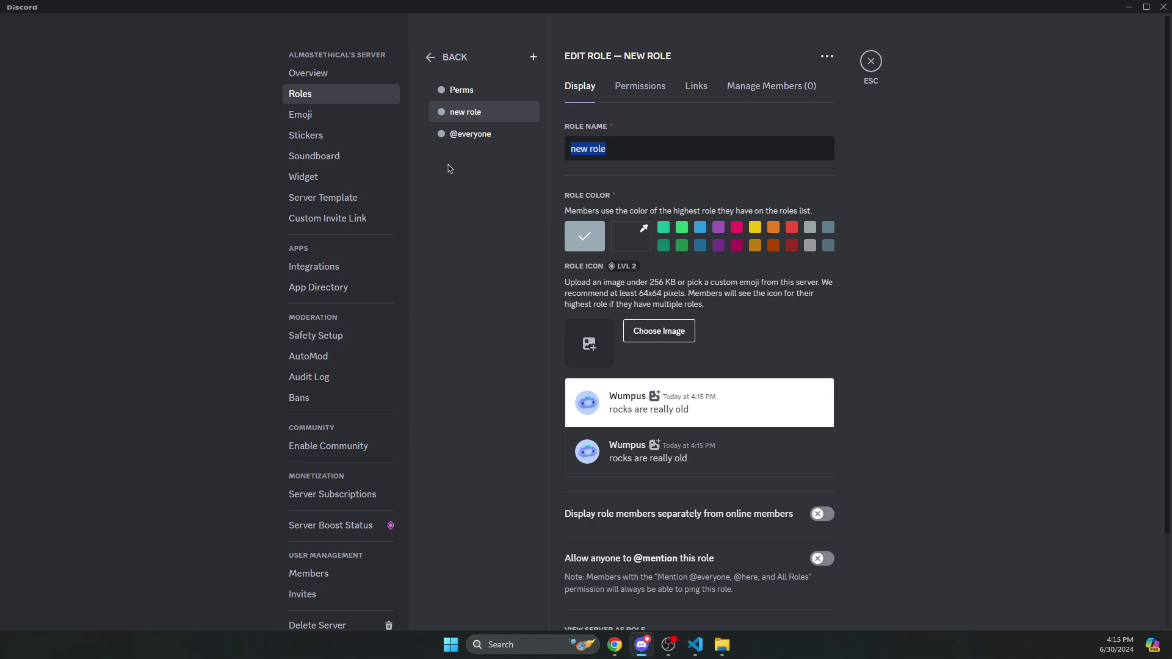
{"action": "type", "text": "lspd"}
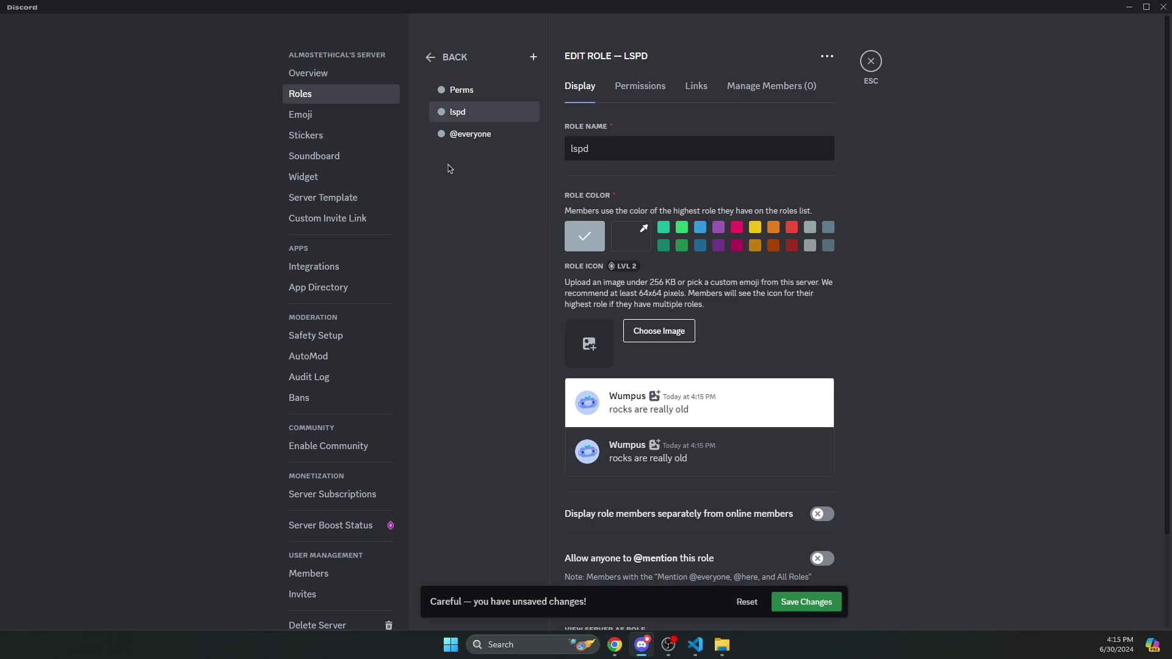
{"action": "left_click", "coordinate": [814, 601]}
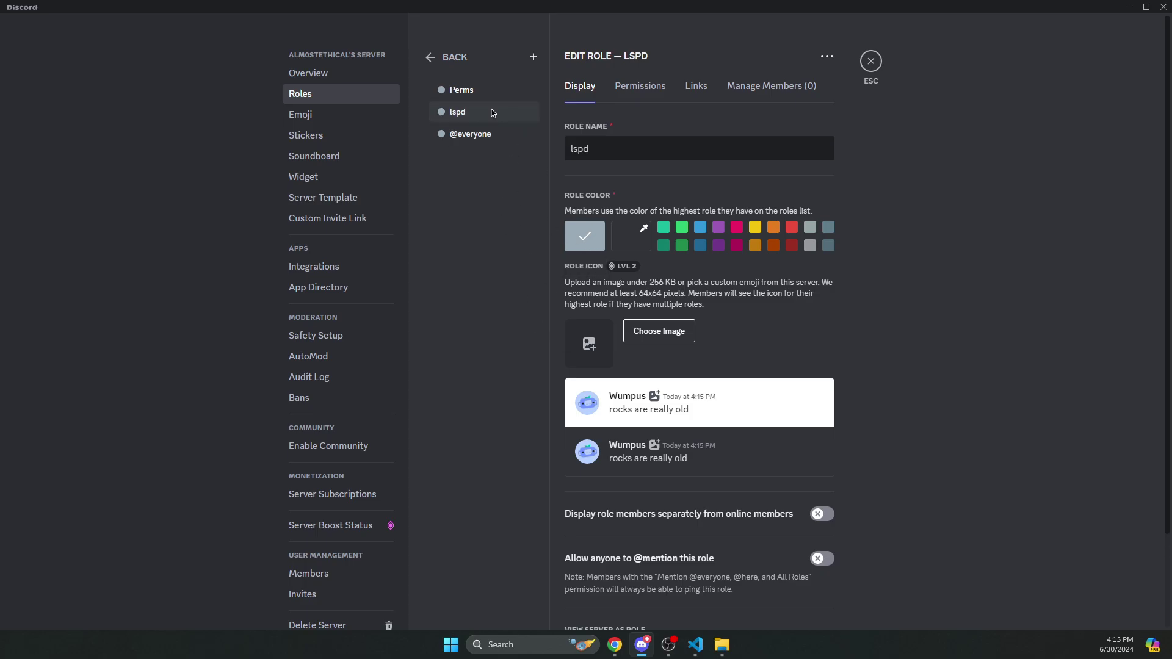
- Delete the second example permission entry and leftover text from the Permissions list, then save
{"action": "left_click_drag", "start_coordinate": [474, 16], "coordinate": [733, 28]}
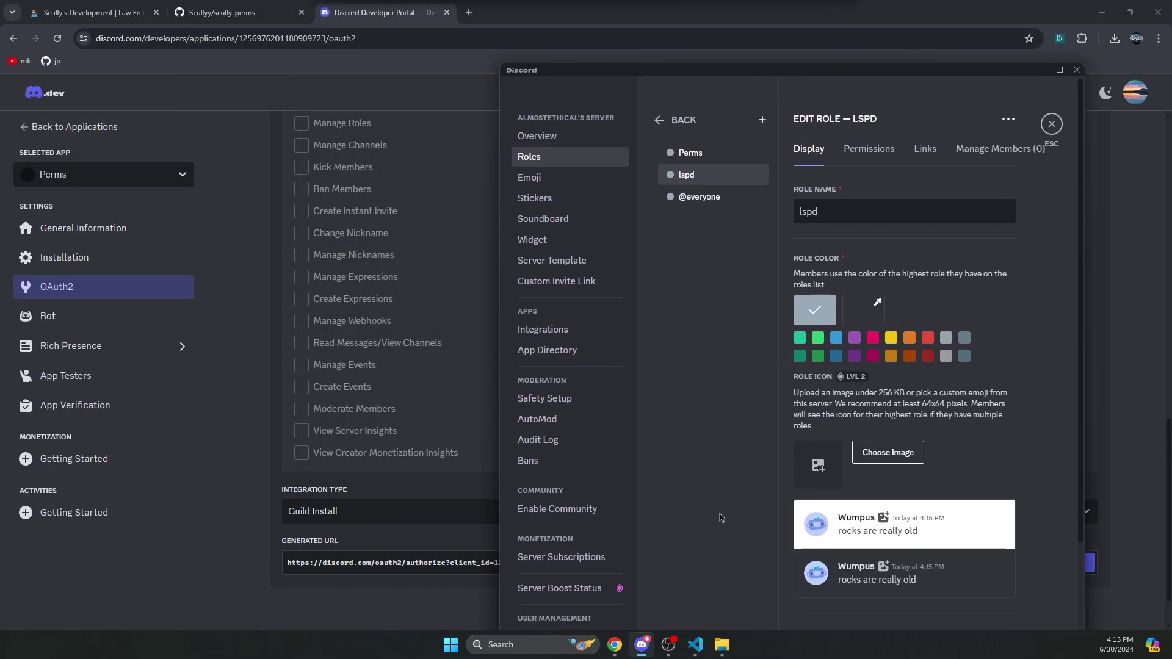
{"action": "left_click", "coordinate": [696, 645]}
{"action": "left_click_drag", "start_coordinate": [552, 7], "coordinate": [423, 27]}
{"action": "left_click", "coordinate": [392, 110]}
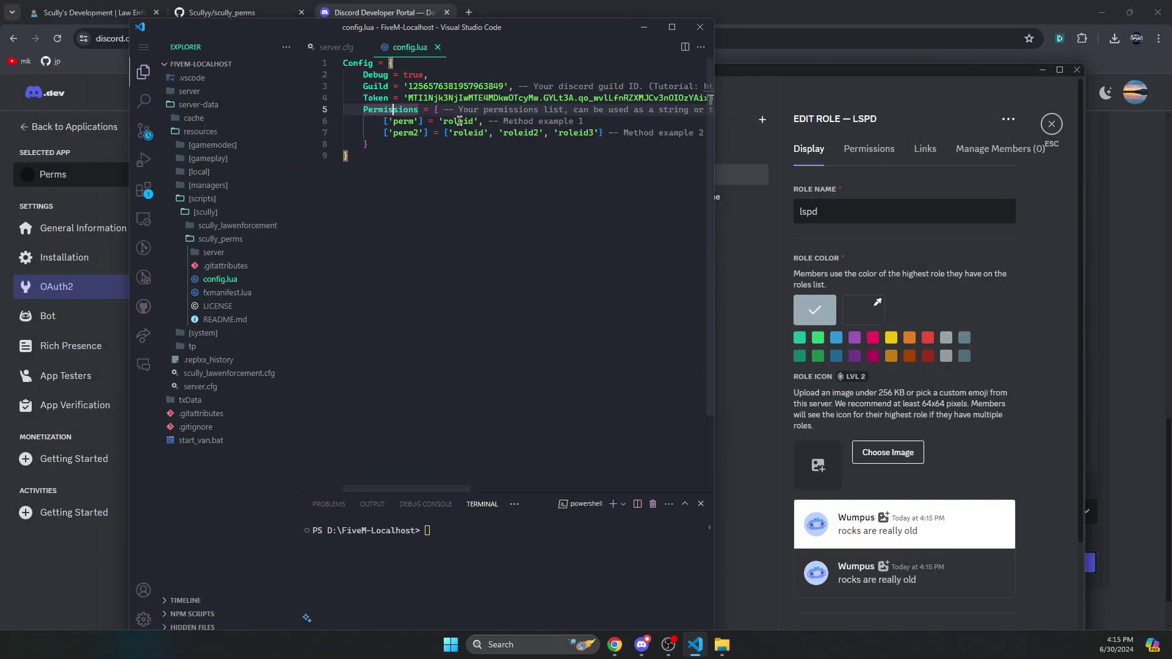
{"action": "left_click", "coordinate": [384, 133]}
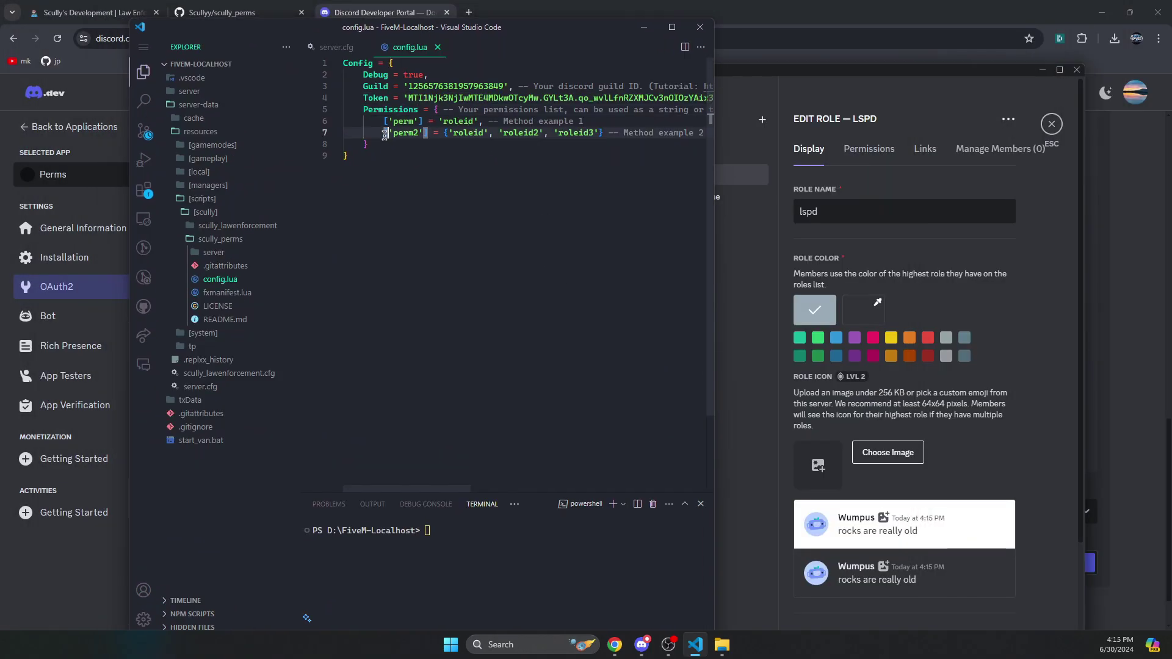
{"action": "left_click_drag", "start_coordinate": [582, 132], "coordinate": [616, 117]}
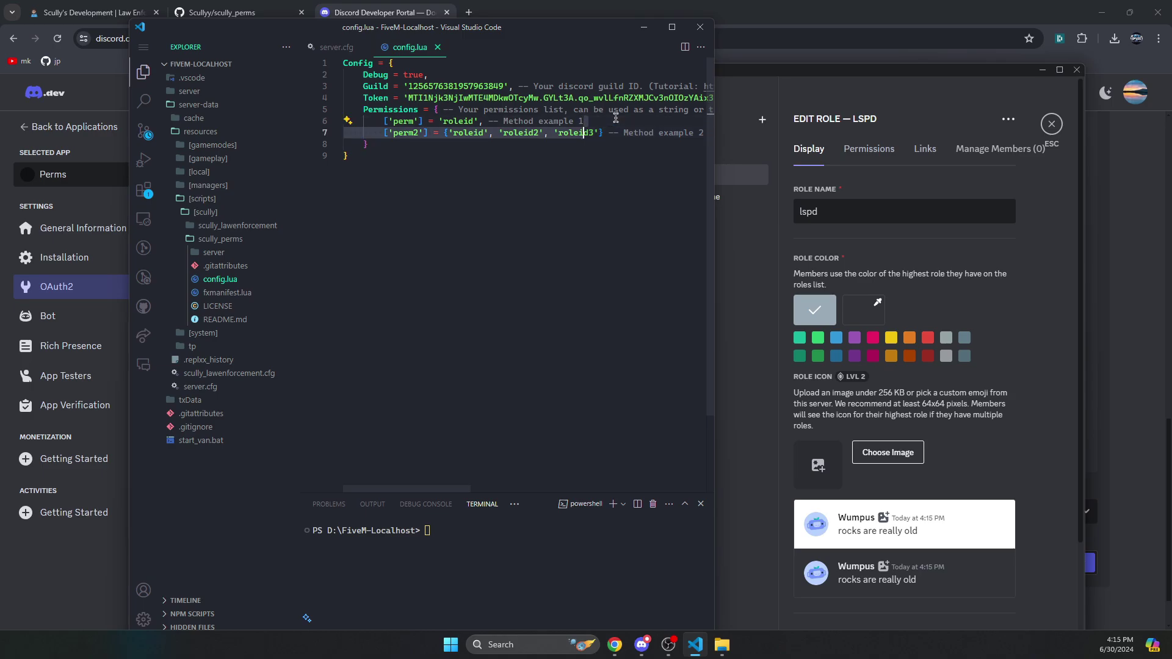
{"action": "key", "text": "BackSpace"}
{"action": "left_click_drag", "start_coordinate": [489, 120], "coordinate": [802, 127]}
{"action": "key", "text": "BackSpace"}
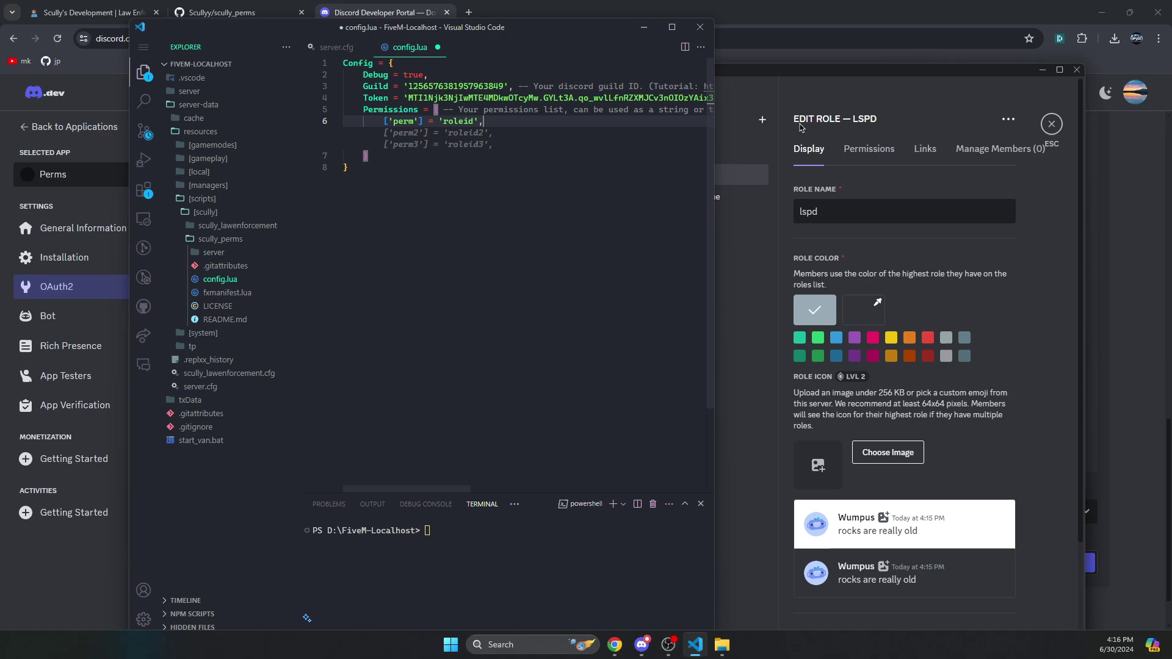
{"action": "key", "text": "ctrl+s"}
- Rename the 'perm' key to 'lspd' and replace 'roleid' with the copied lspd role ID
{"action": "double_click", "coordinate": [403, 121]}
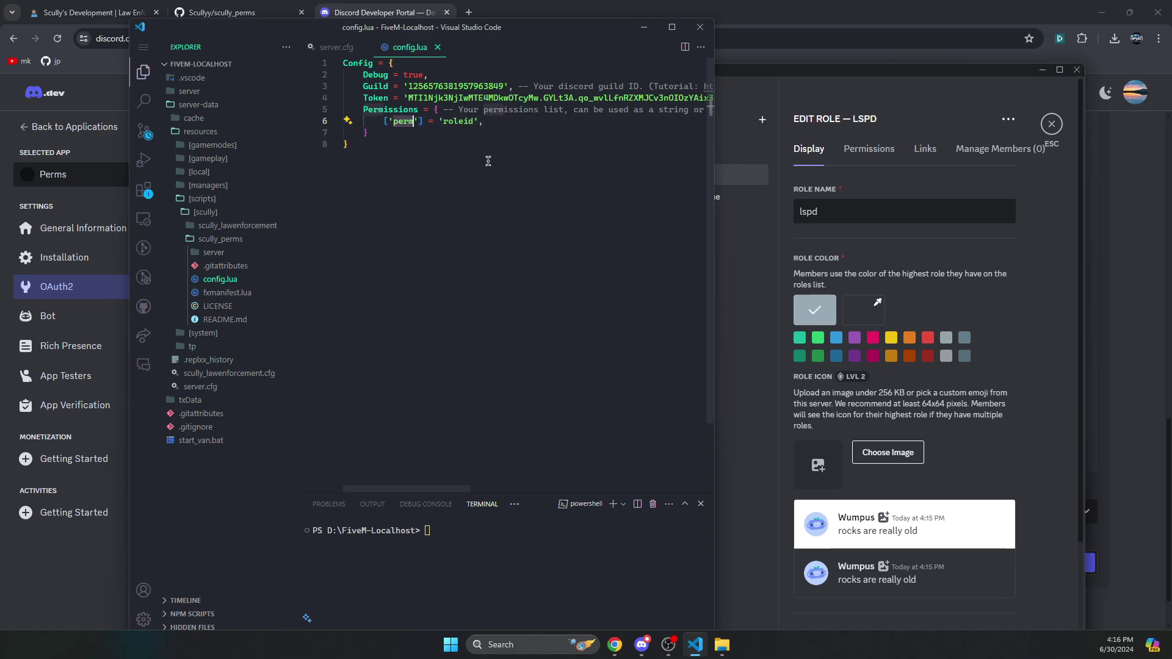
{"action": "type", "text": "lspd"}
{"action": "left_click", "coordinate": [739, 175]}
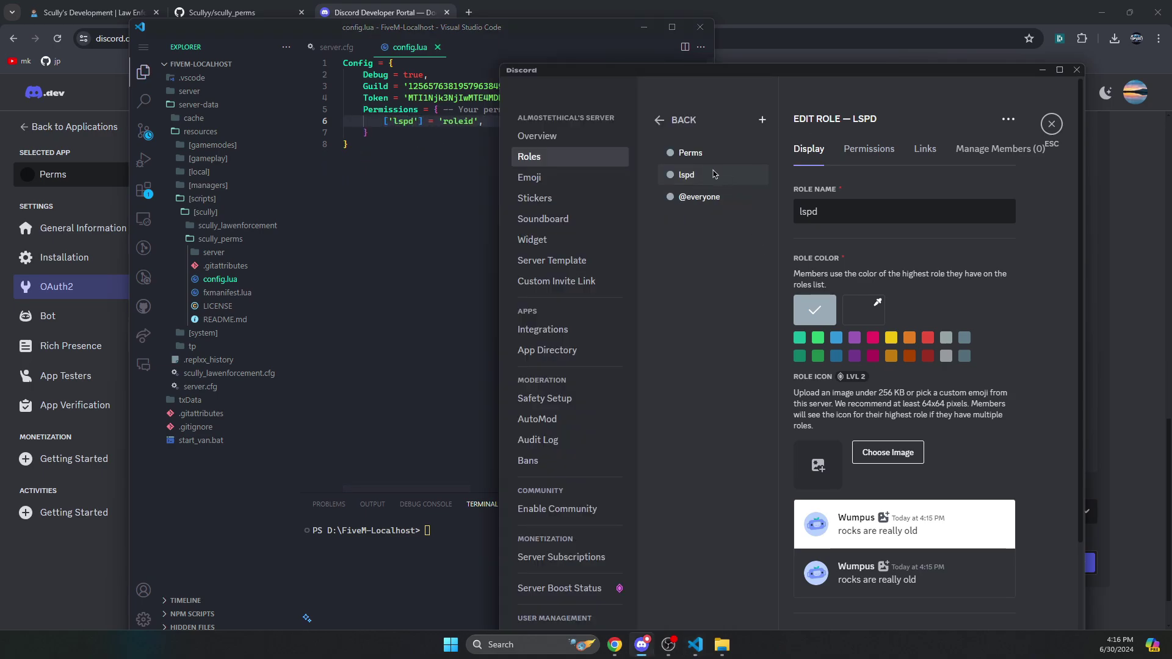
{"action": "right_click", "coordinate": [739, 174]}
{"action": "left_click", "coordinate": [763, 204]}
{"action": "left_click", "coordinate": [482, 147]}
{"action": "double_click", "coordinate": [452, 121]}
{"action": "key", "text": "ctrl+v"}
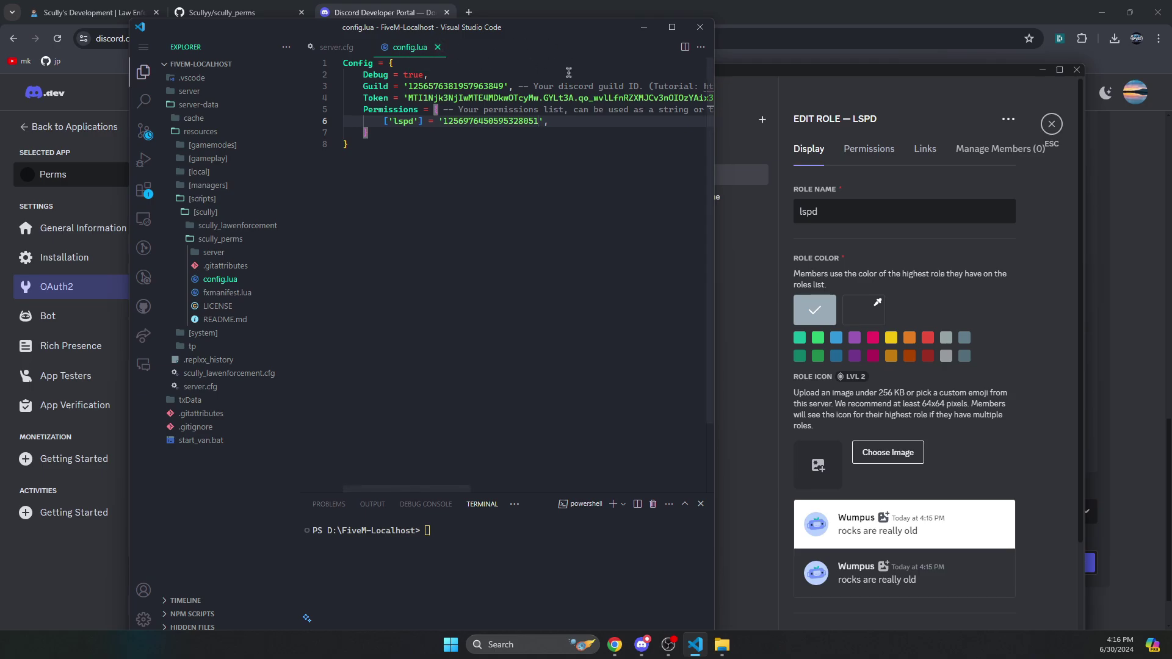
{"action": "left_click", "coordinate": [438, 47]}
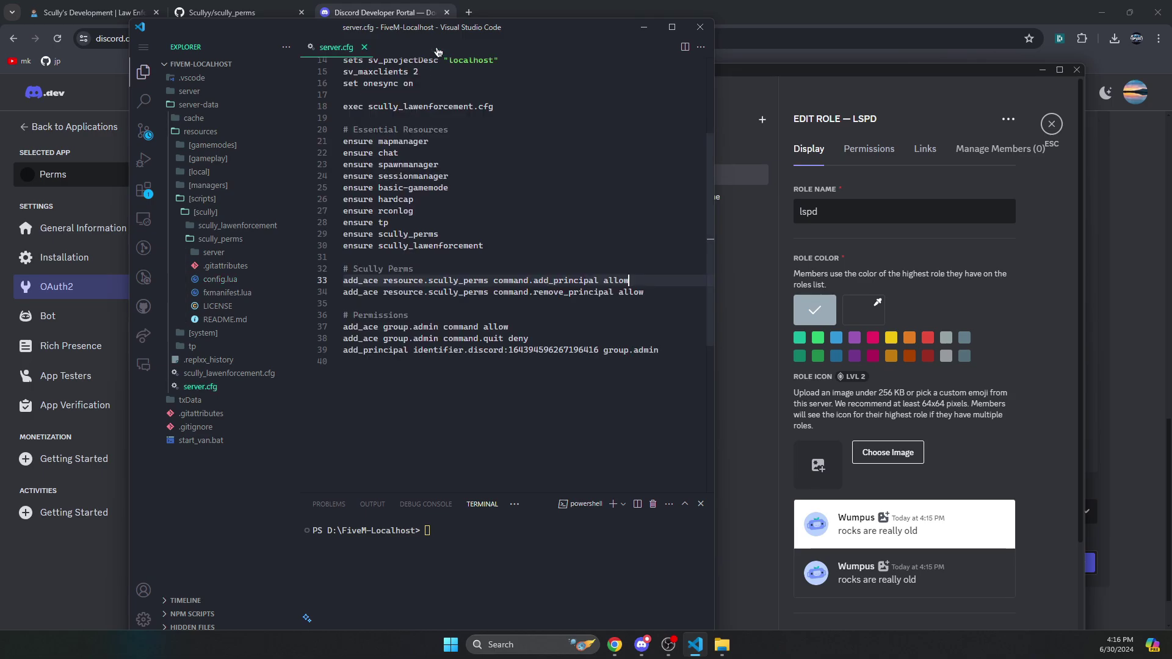
- Browse from [scully] into scully_lawenforcement > data and open departments.lua
{"action": "left_click", "coordinate": [723, 644]}
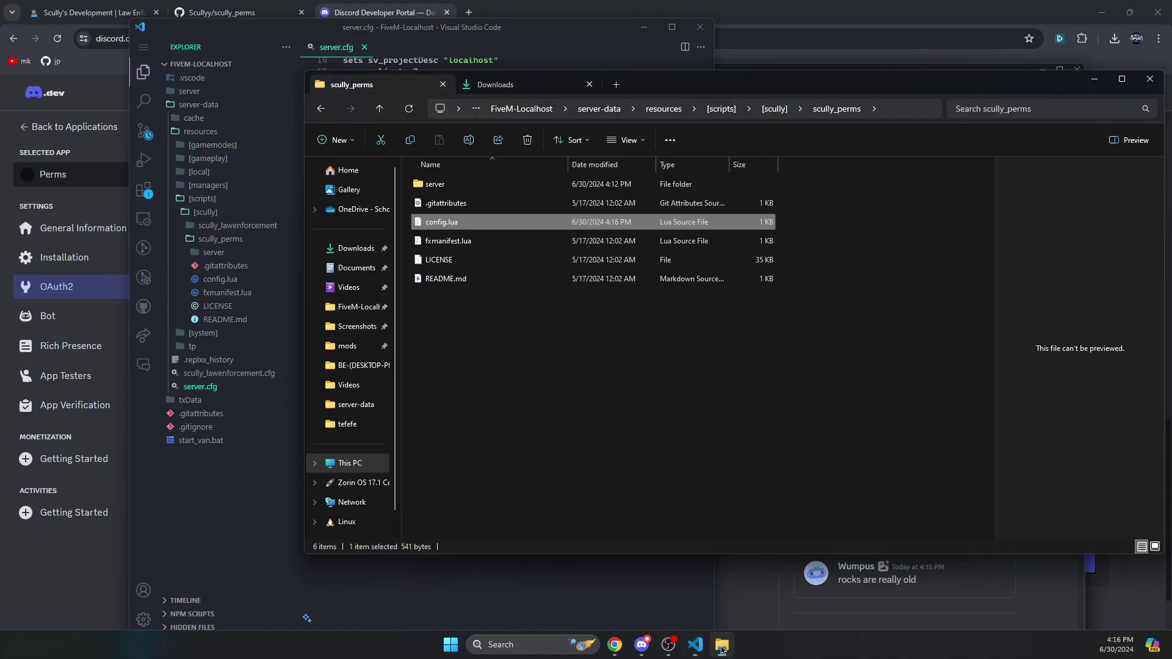
{"action": "left_click", "coordinate": [379, 109]}
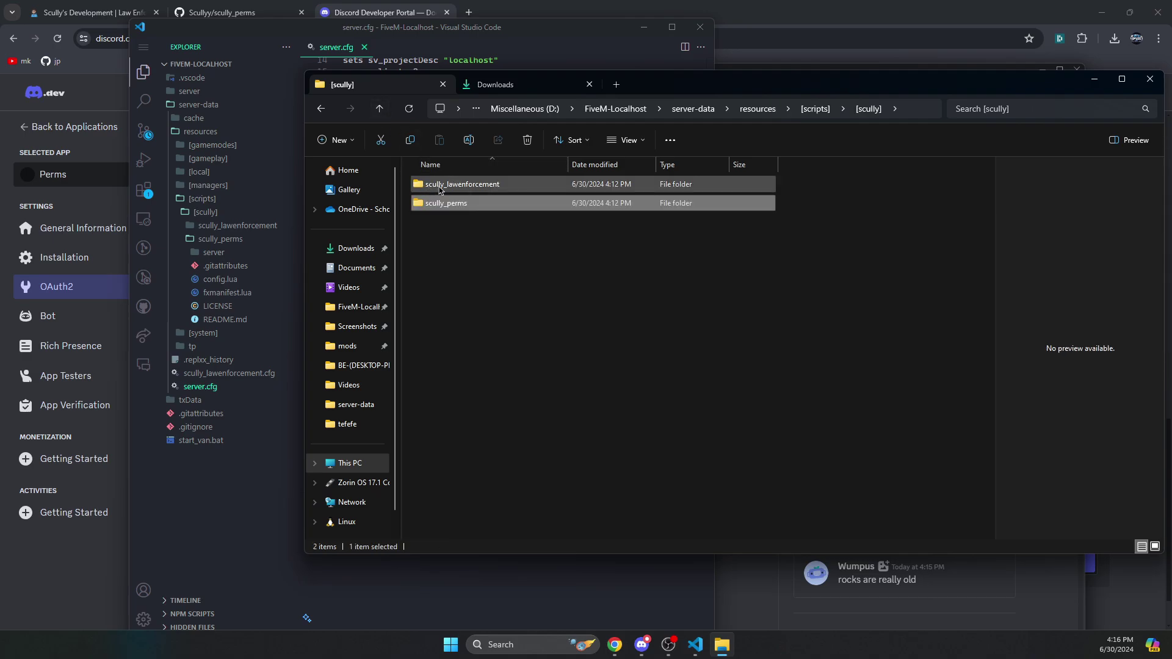
{"action": "double_click", "coordinate": [439, 187]}
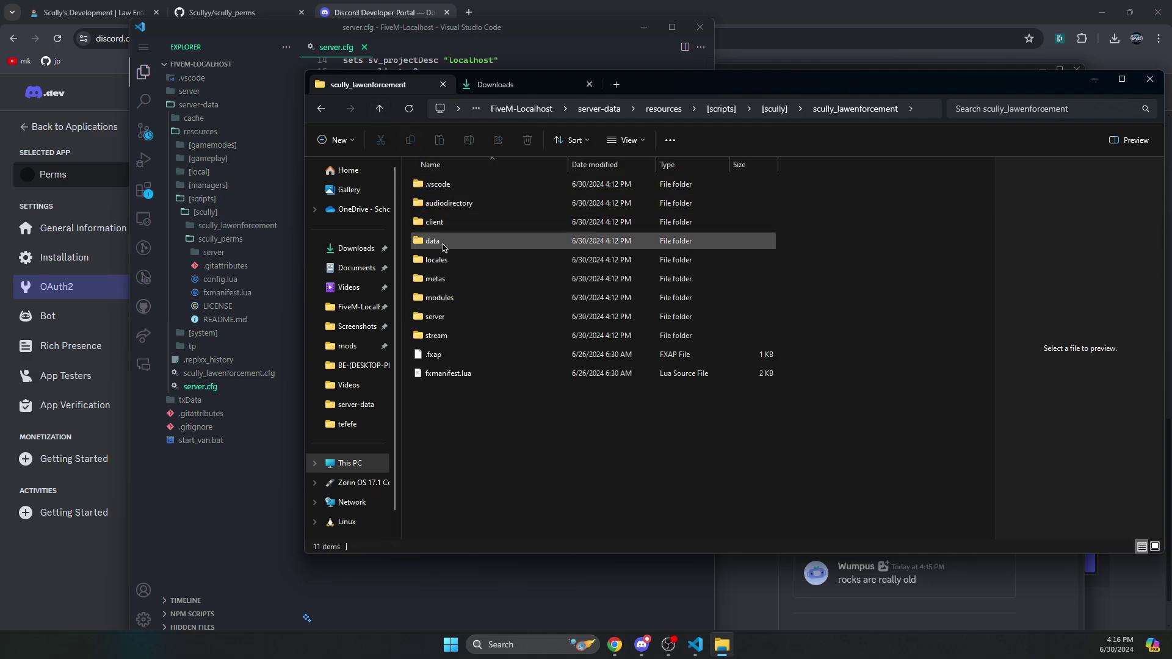
{"action": "left_click", "coordinate": [444, 247]}
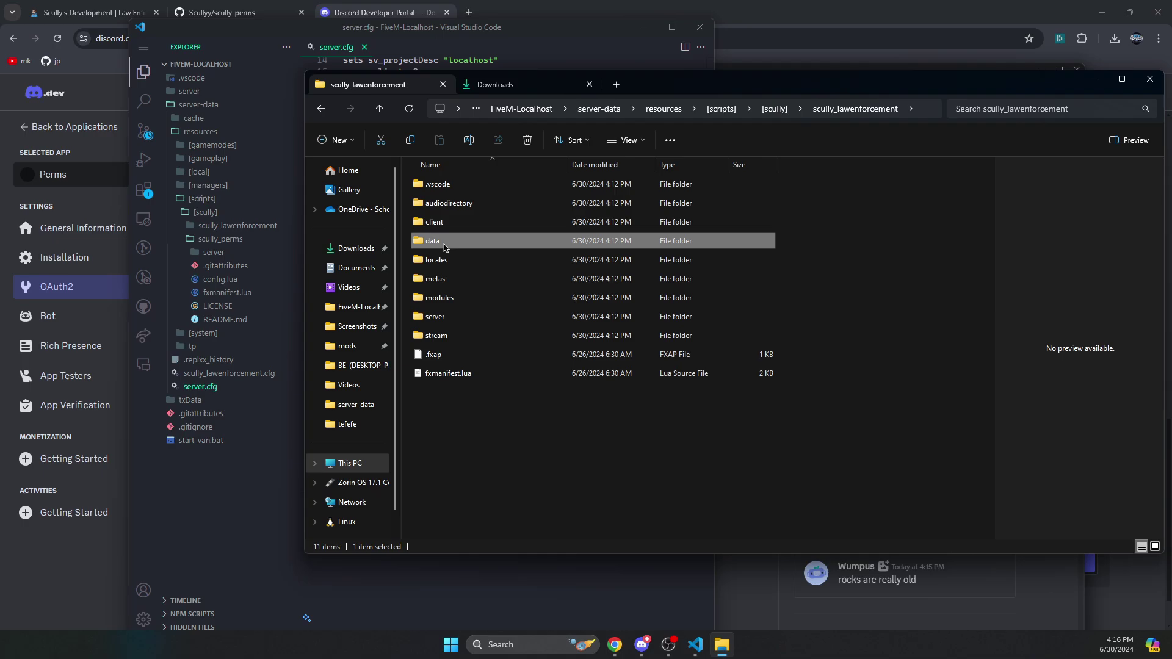
{"action": "double_click", "coordinate": [445, 244]}
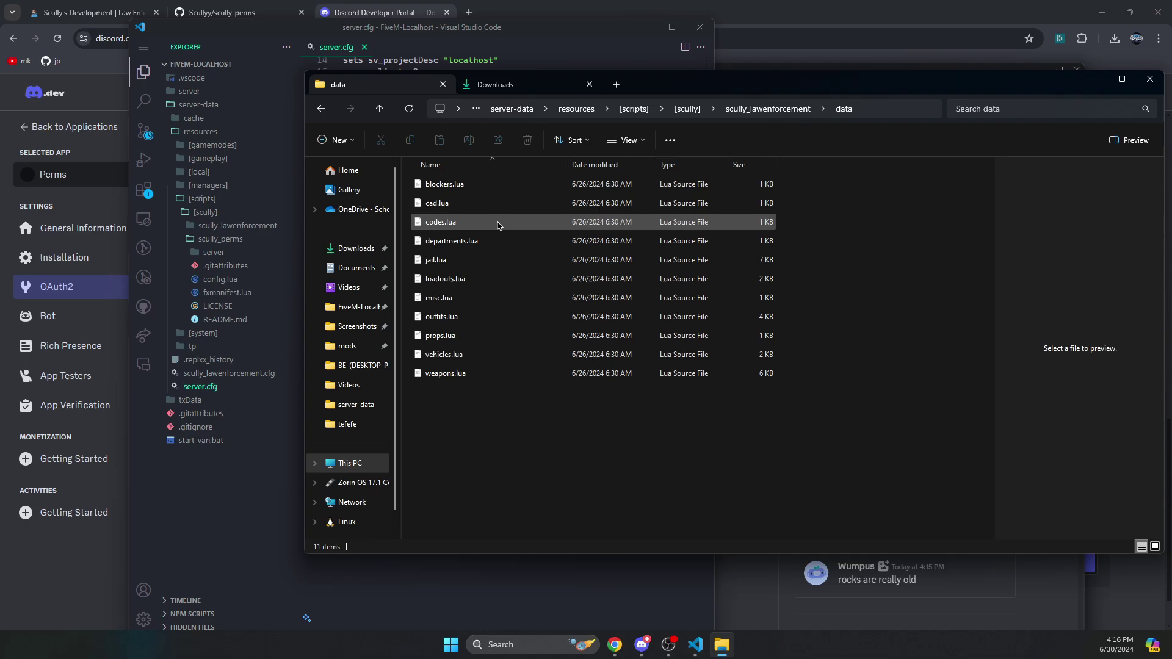
{"action": "left_click", "coordinate": [496, 204]}
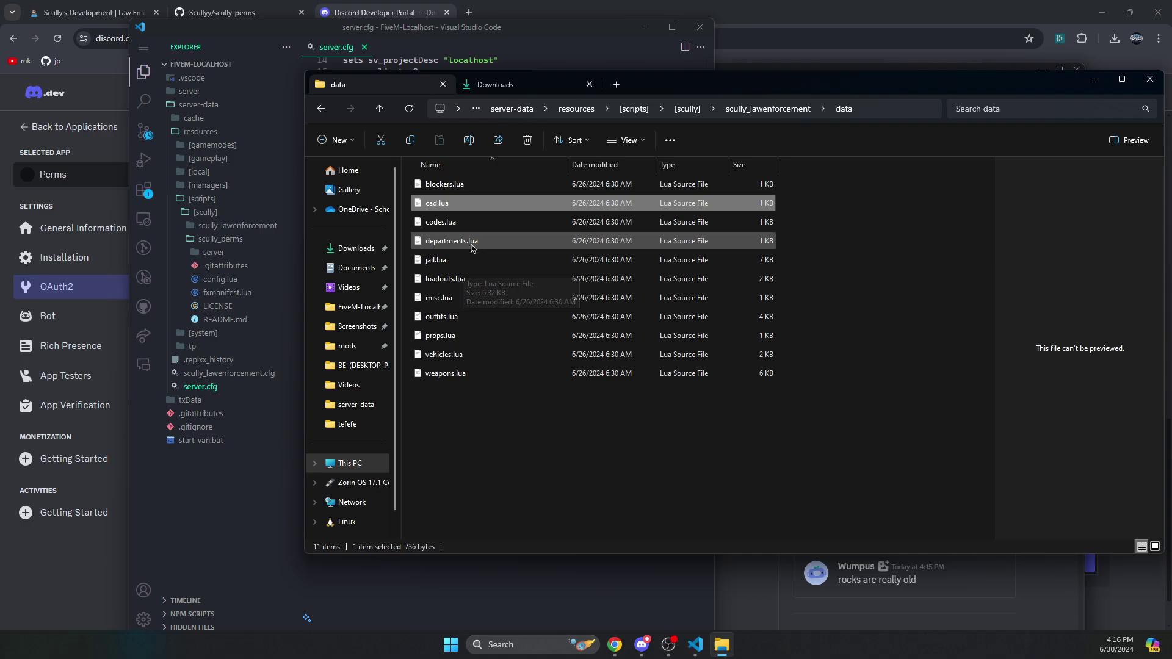
{"action": "double_click", "coordinate": [516, 241]}
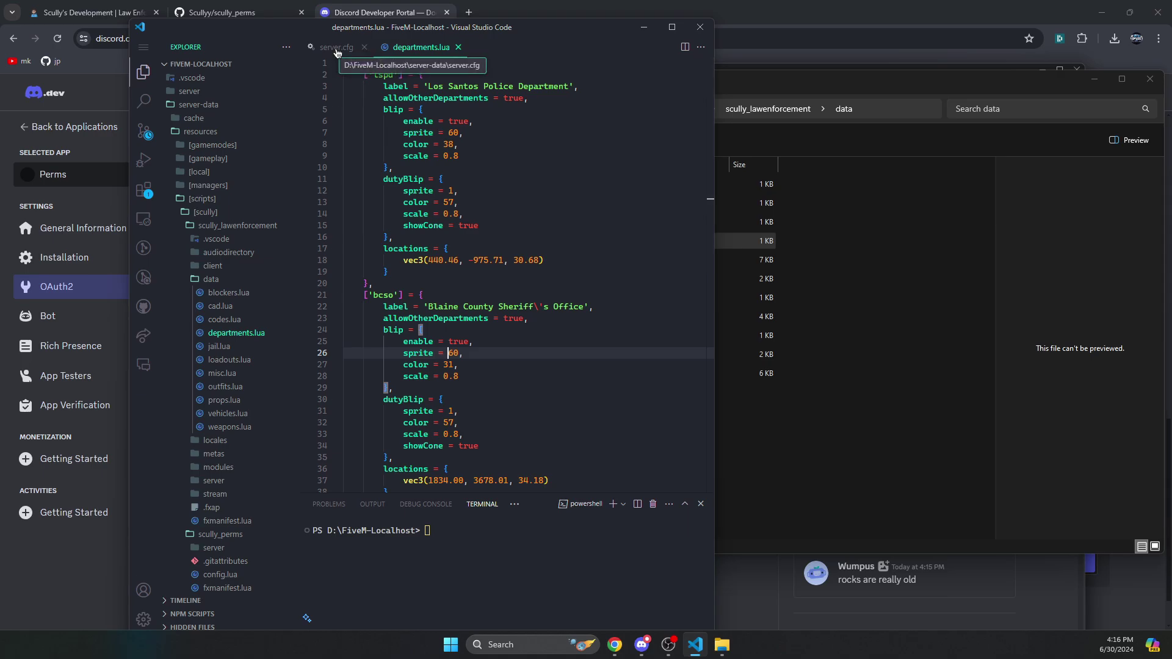
- Add line 35 'add_ace group.lspd group.lspd allow' in server.cfg
{"action": "left_click", "coordinate": [337, 49]}
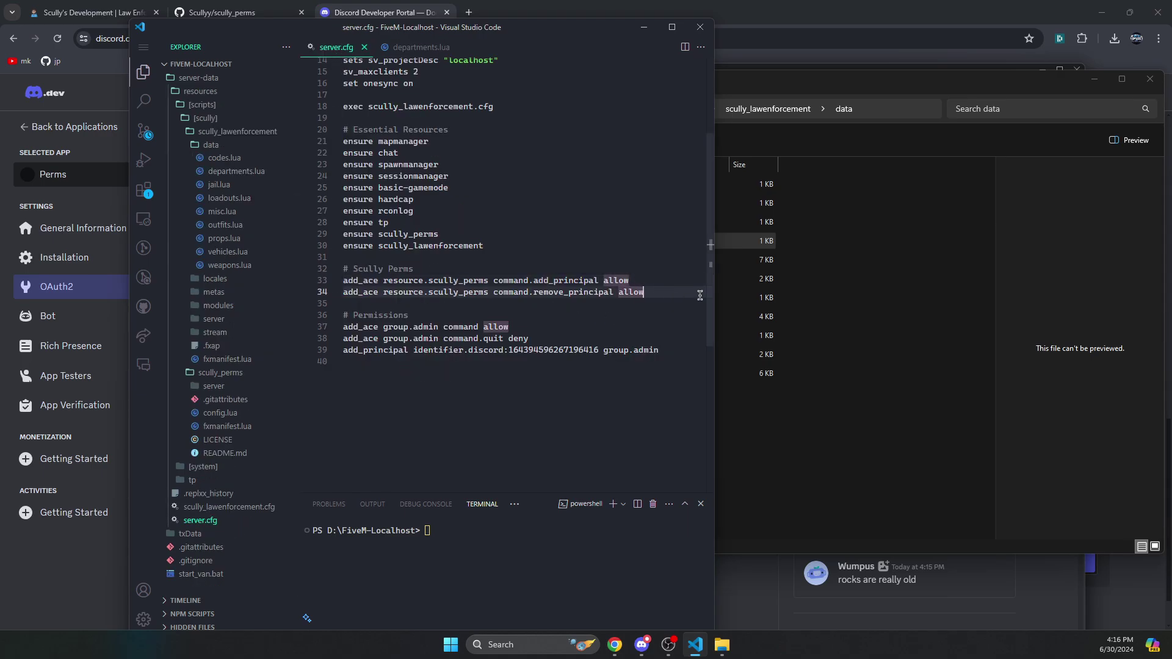
{"action": "key", "text": "Return"}
{"action": "type", "text": "ad"}
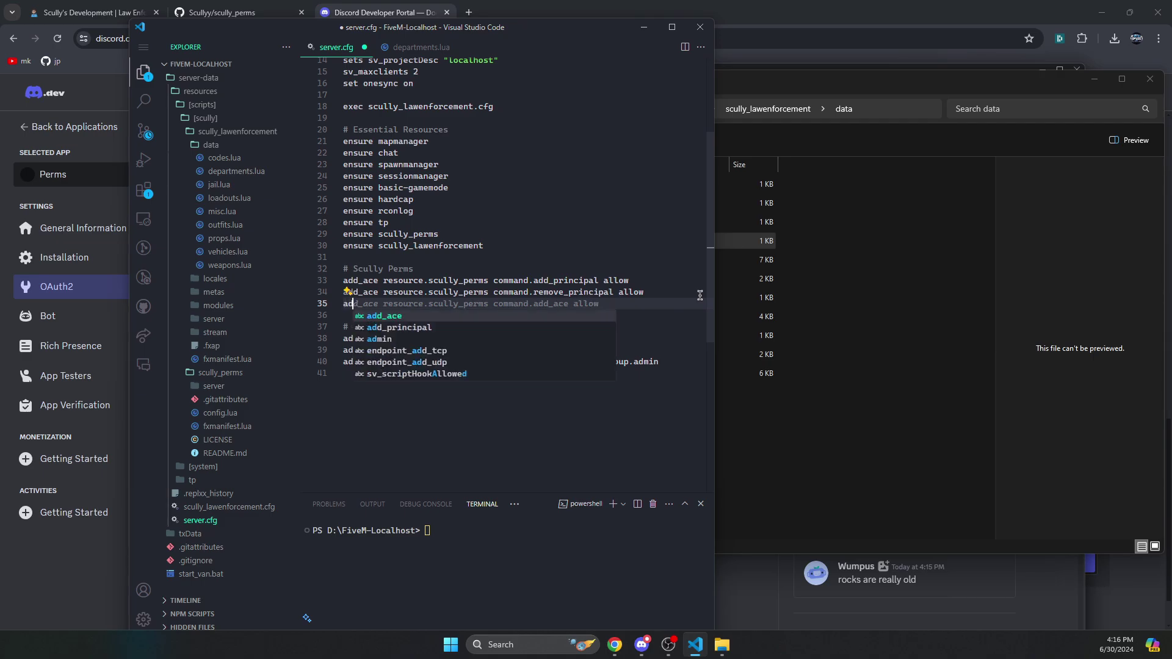
{"action": "type", "text": "d_ace gro"}
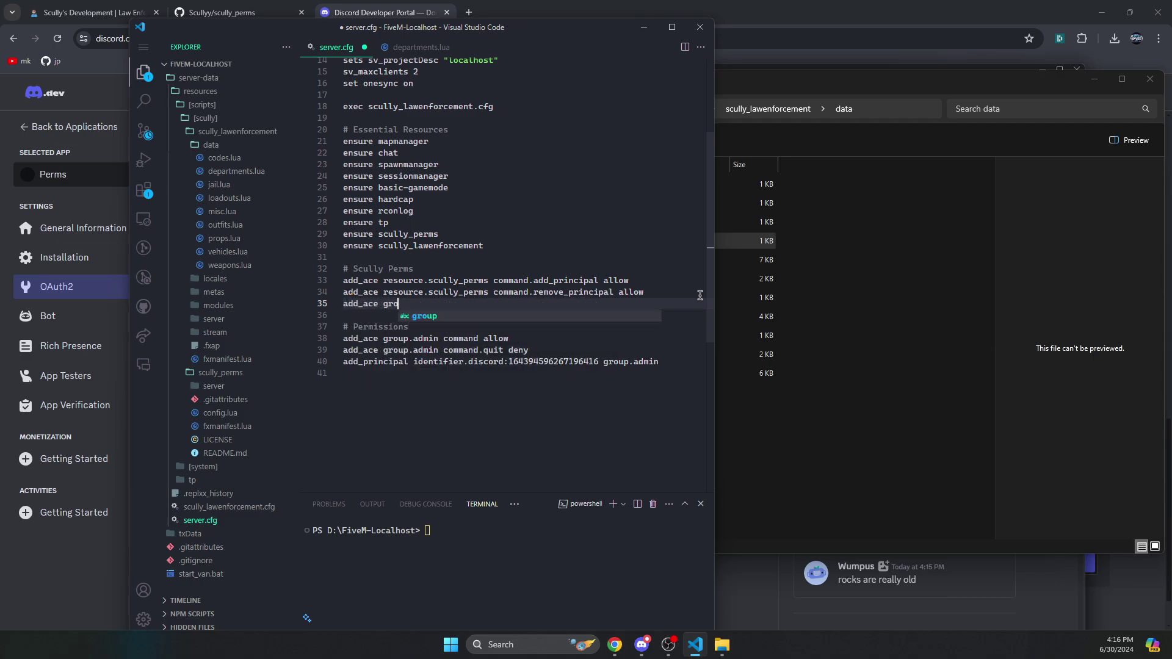
{"action": "type", "text": "up.lspd"}
{"action": "key", "text": "BackSpace"}
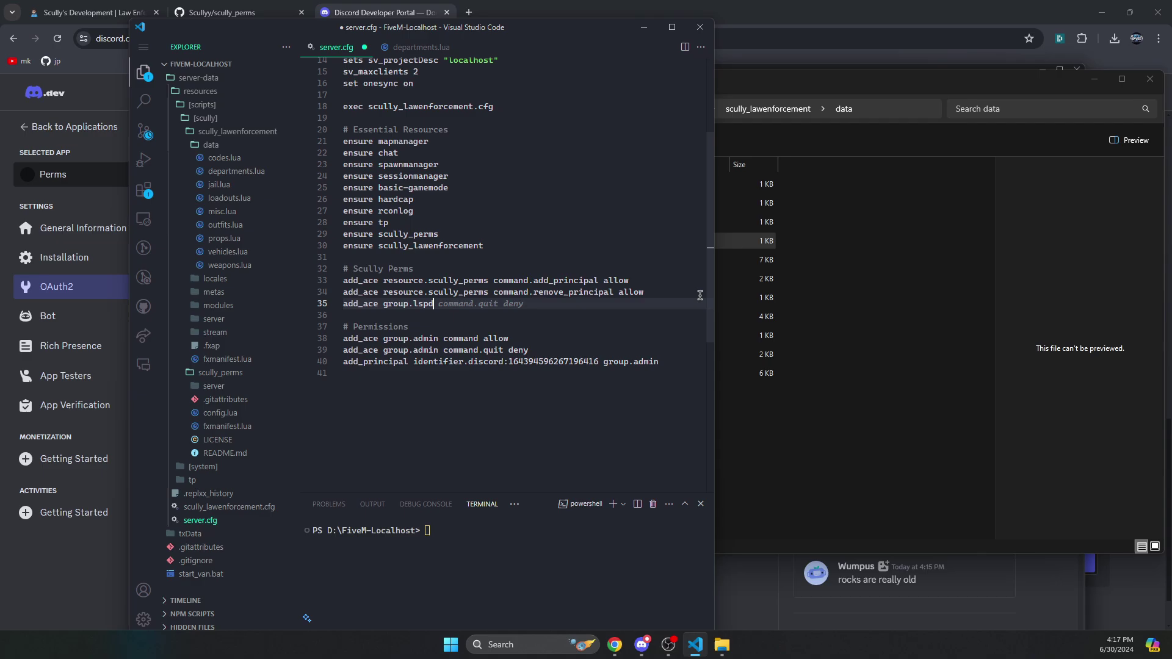
{"action": "left_click_drag", "start_coordinate": [434, 303], "coordinate": [382, 304]}
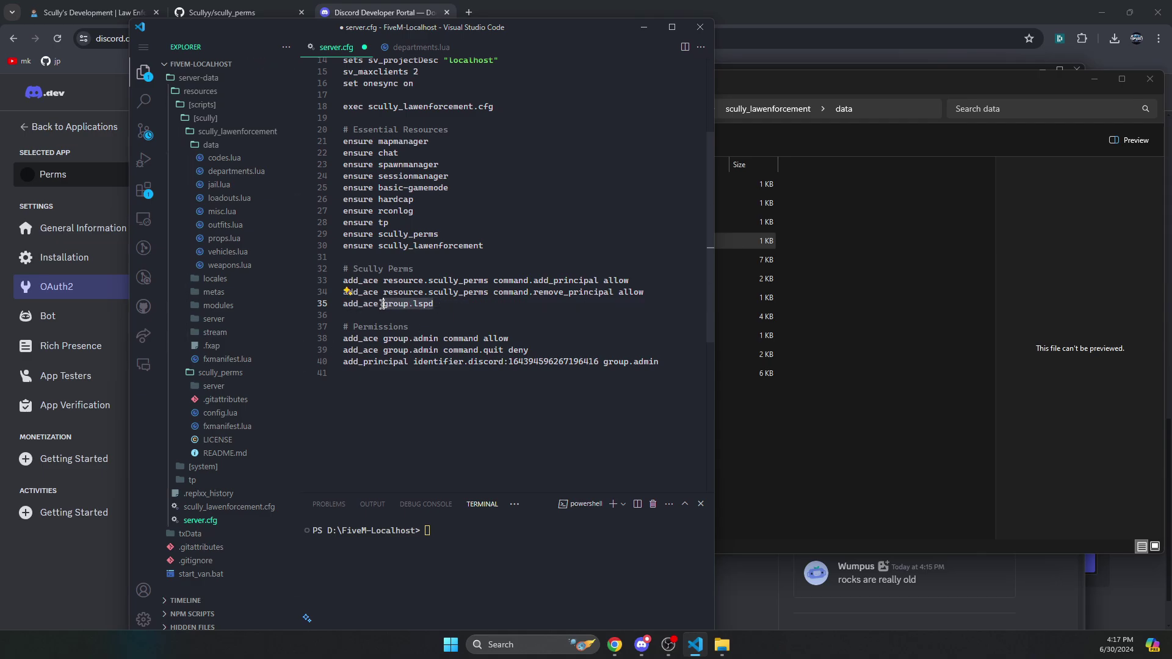
{"action": "left_click", "coordinate": [448, 302]}
{"action": "type", "text": "grou"}
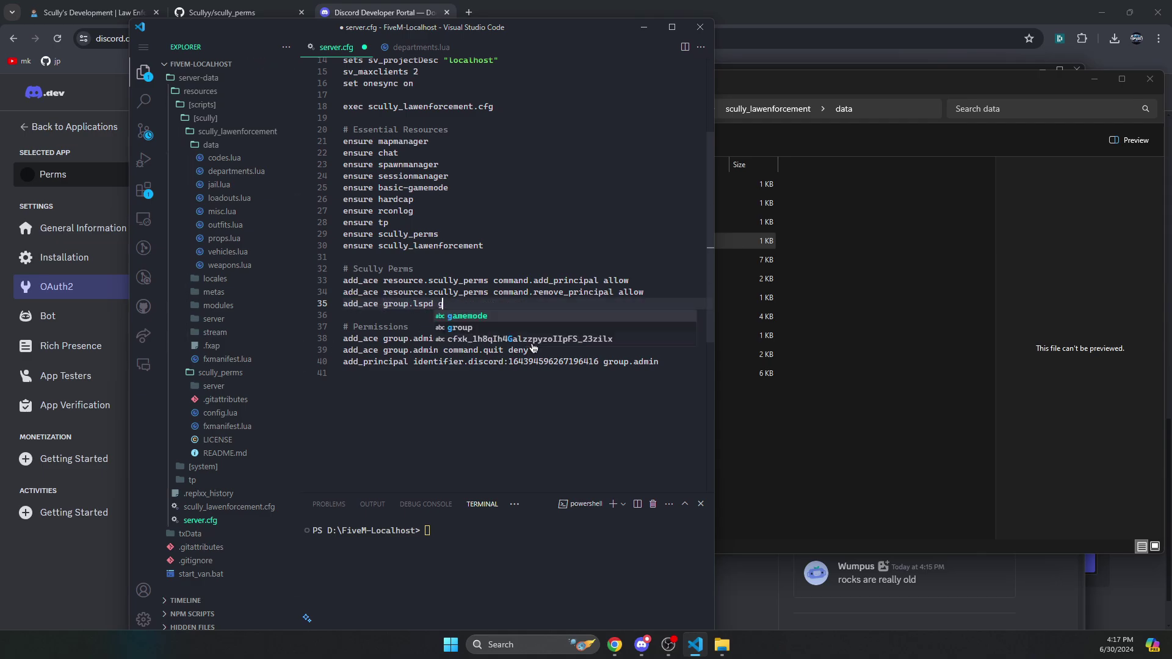
{"action": "type", "text": "p."}
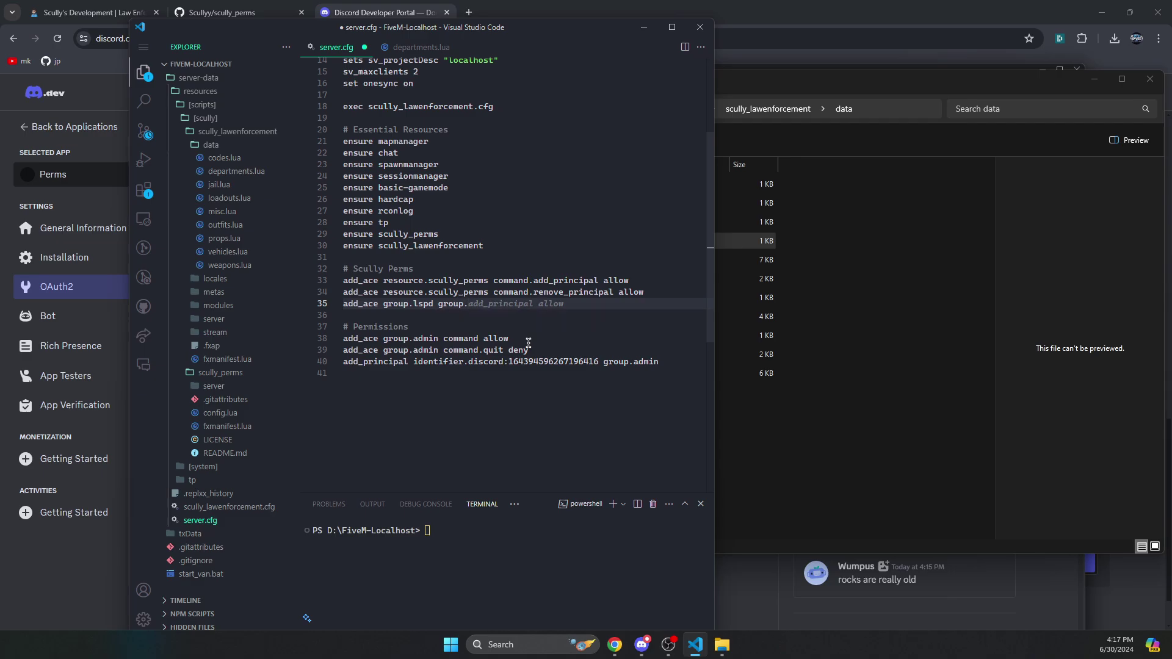
{"action": "type", "text": "lspd allow"}
- Check the 'lspd' key in departments.lua, confirm line 35 uses group.lspd, and save server.cfg
{"action": "left_click", "coordinate": [417, 48]}
{"action": "double_click", "coordinate": [388, 74]}
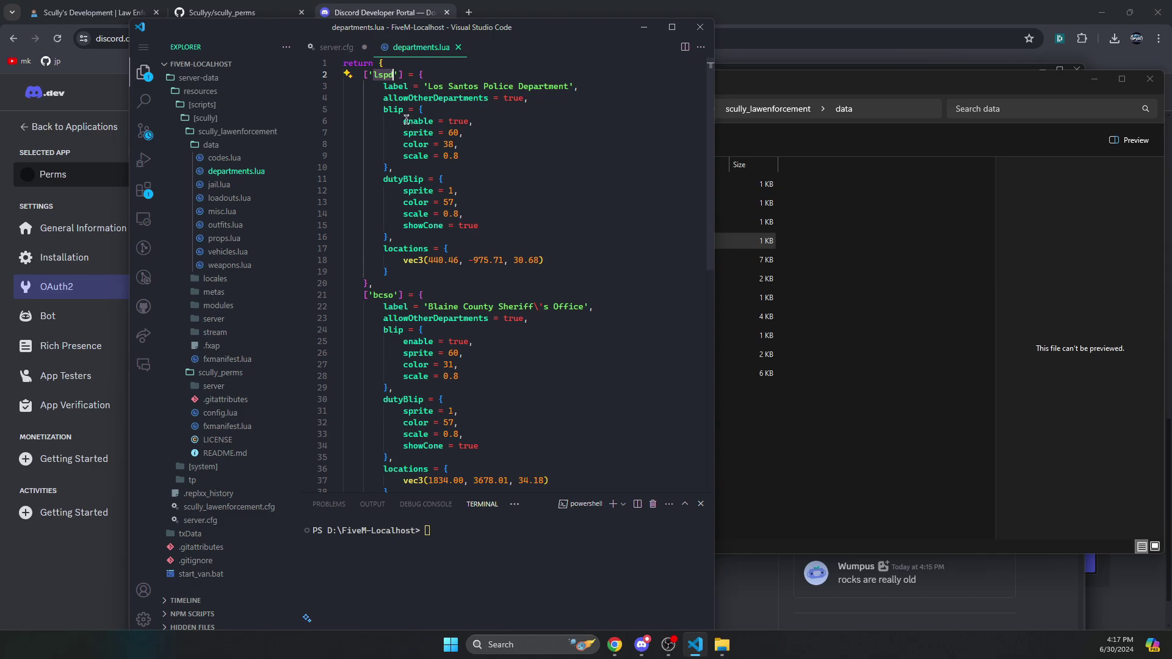
{"action": "key", "text": "ctrl+x"}
{"action": "key", "text": "ctrl+Tab"}
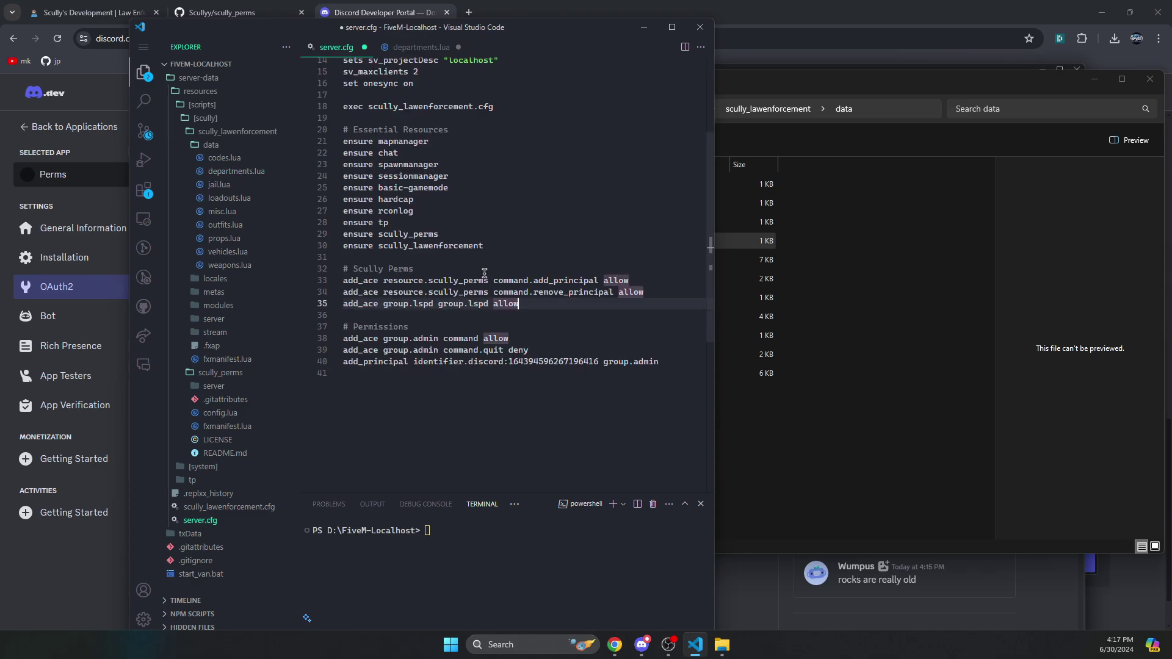
{"action": "double_click", "coordinate": [482, 304]}
{"action": "type", "text": "test"}
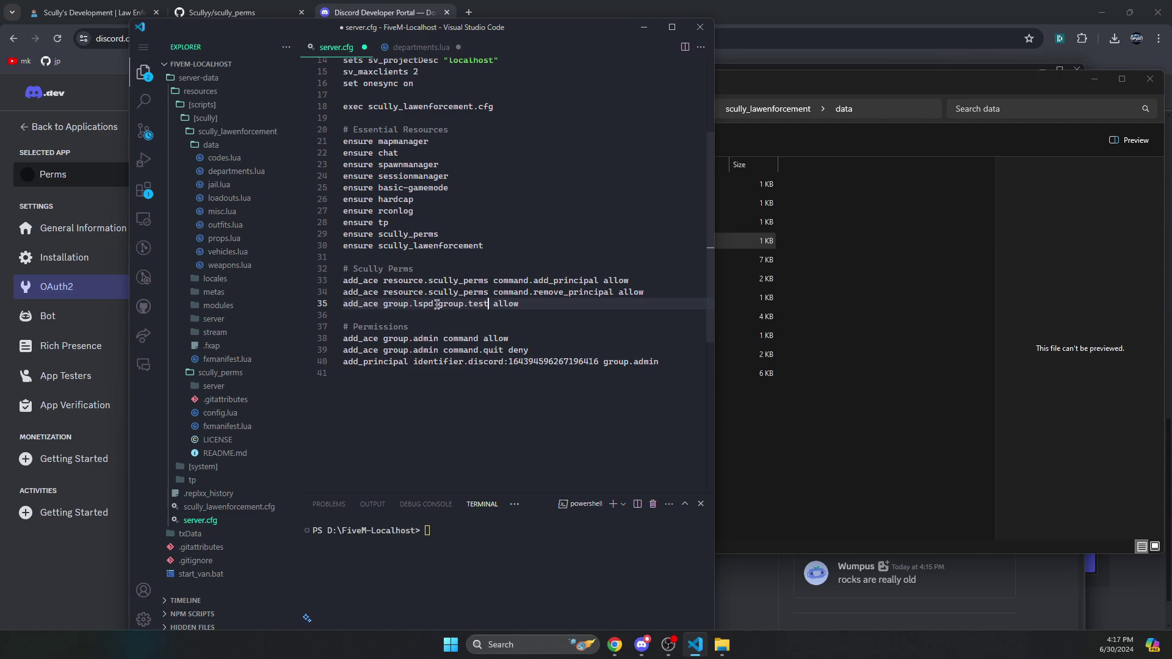
{"action": "key", "text": "End"}
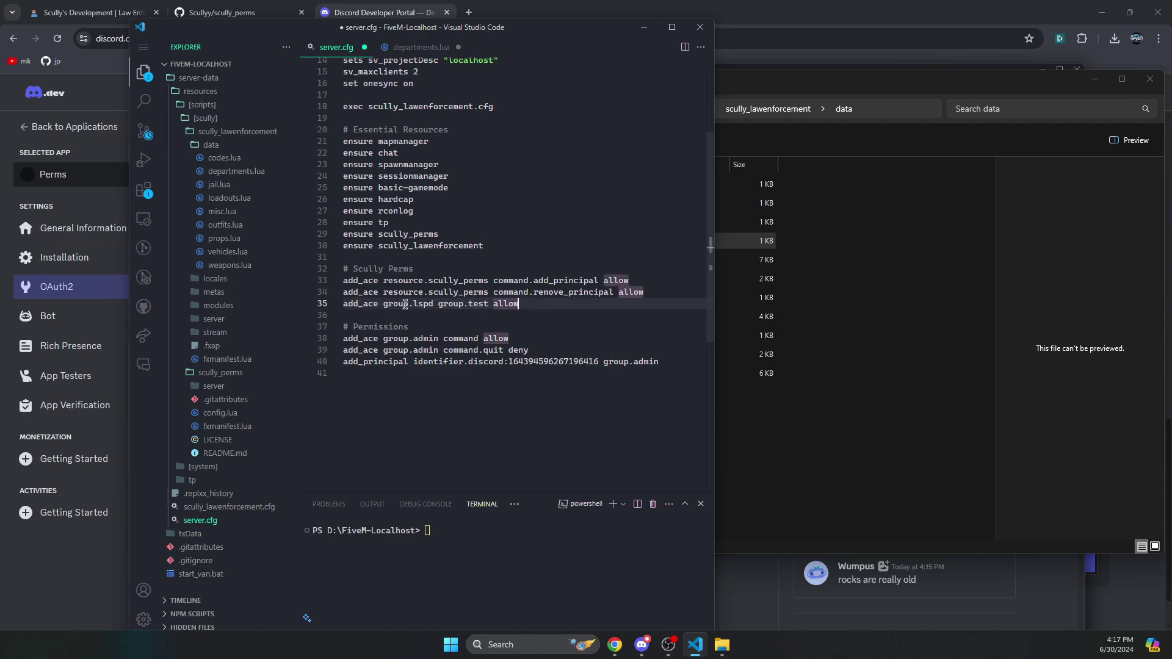
{"action": "left_click_drag", "start_coordinate": [386, 304], "coordinate": [488, 304]}
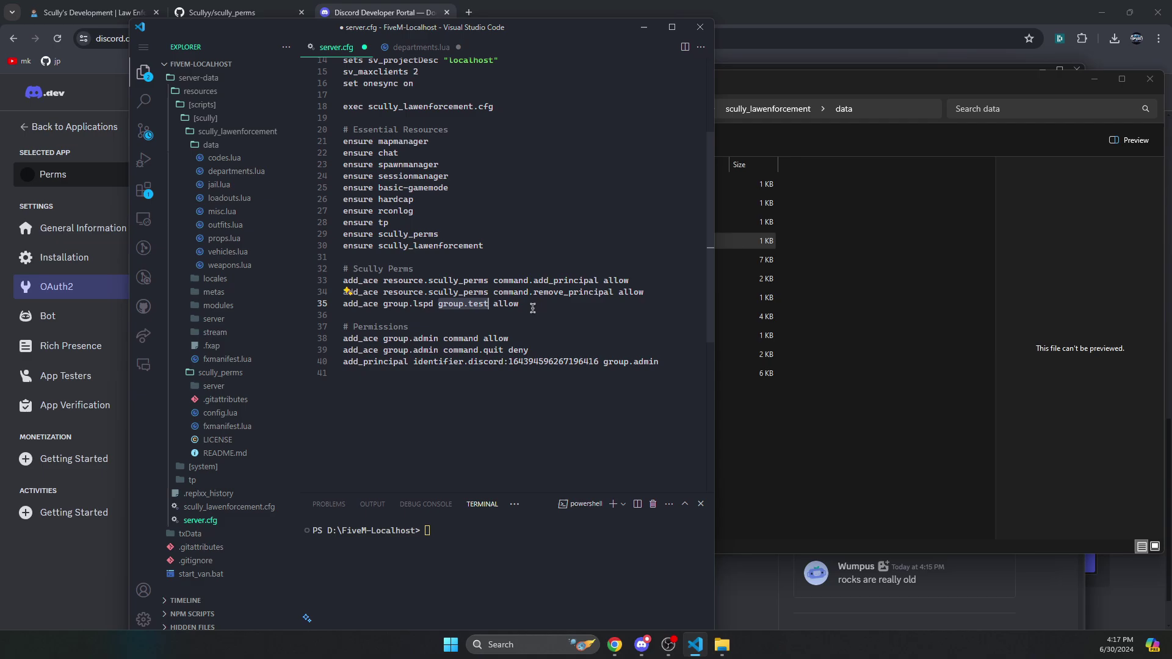
{"action": "type", "text": "group.lspd"}
{"action": "left_click", "coordinate": [403, 153]}
{"action": "key", "text": "ctrl+s"}
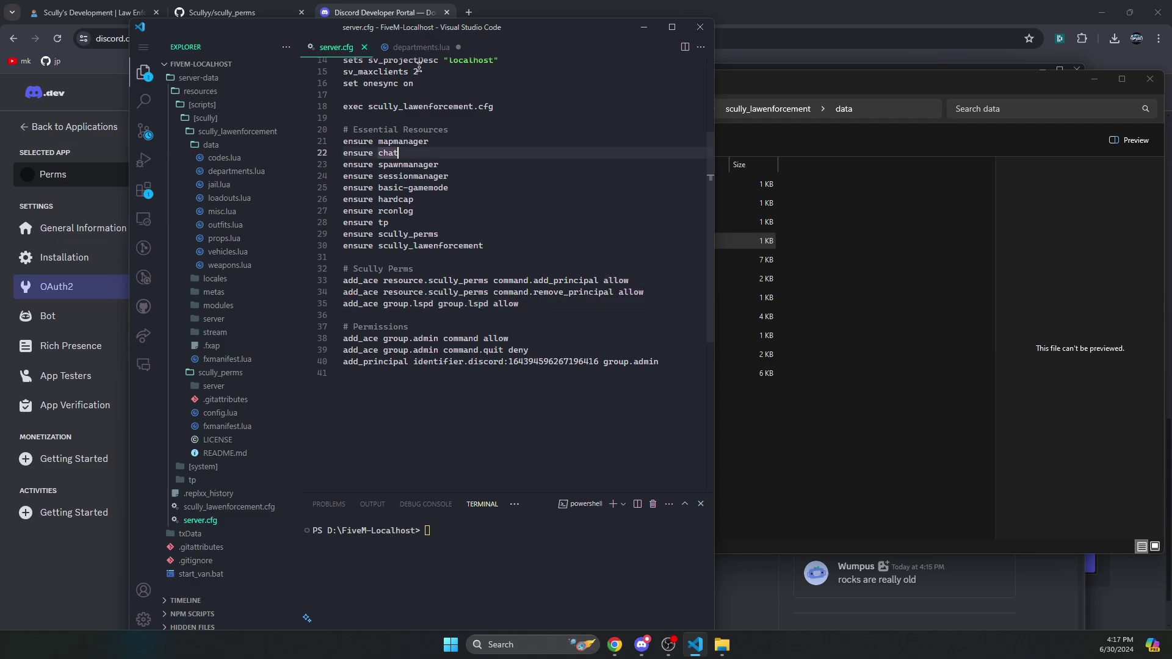
- Close departments.lua and server.cfg and return to File Explorer
{"action": "left_click", "coordinate": [418, 48]}
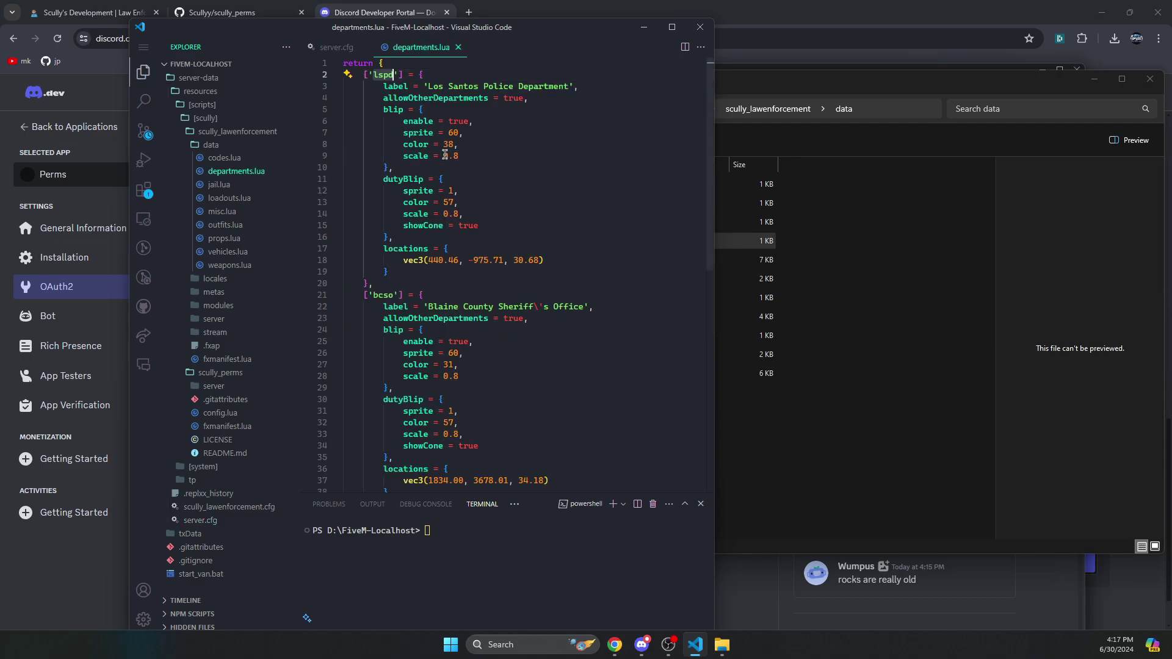
{"action": "left_click", "coordinate": [458, 48]}
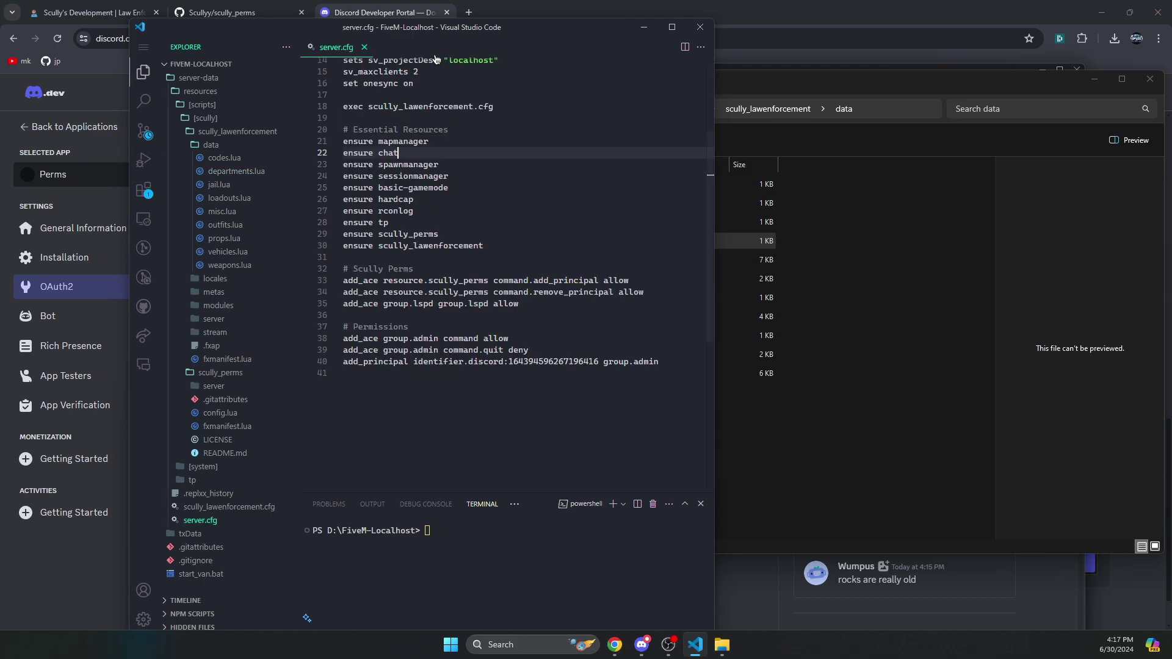
{"action": "left_click", "coordinate": [366, 48]}
{"action": "left_click", "coordinate": [804, 132]}
- Go up five folder levels from data to server-data, where scully_lawenforcement.cfg sits
{"action": "left_click", "coordinate": [768, 109]}
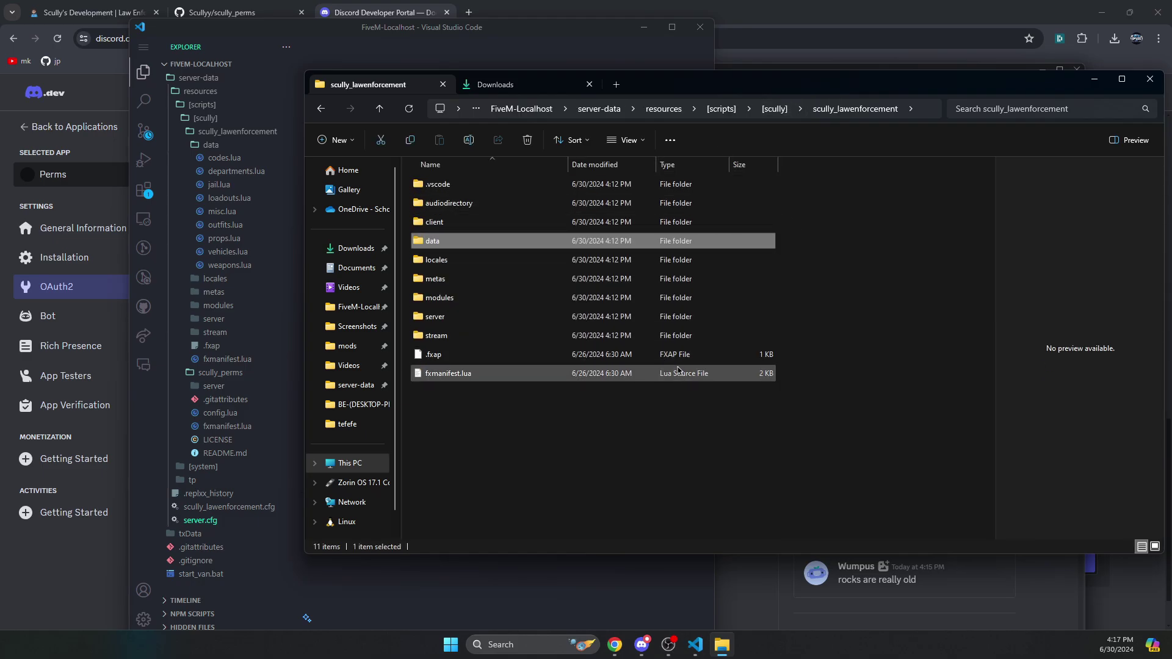
{"action": "left_click", "coordinate": [379, 113]}
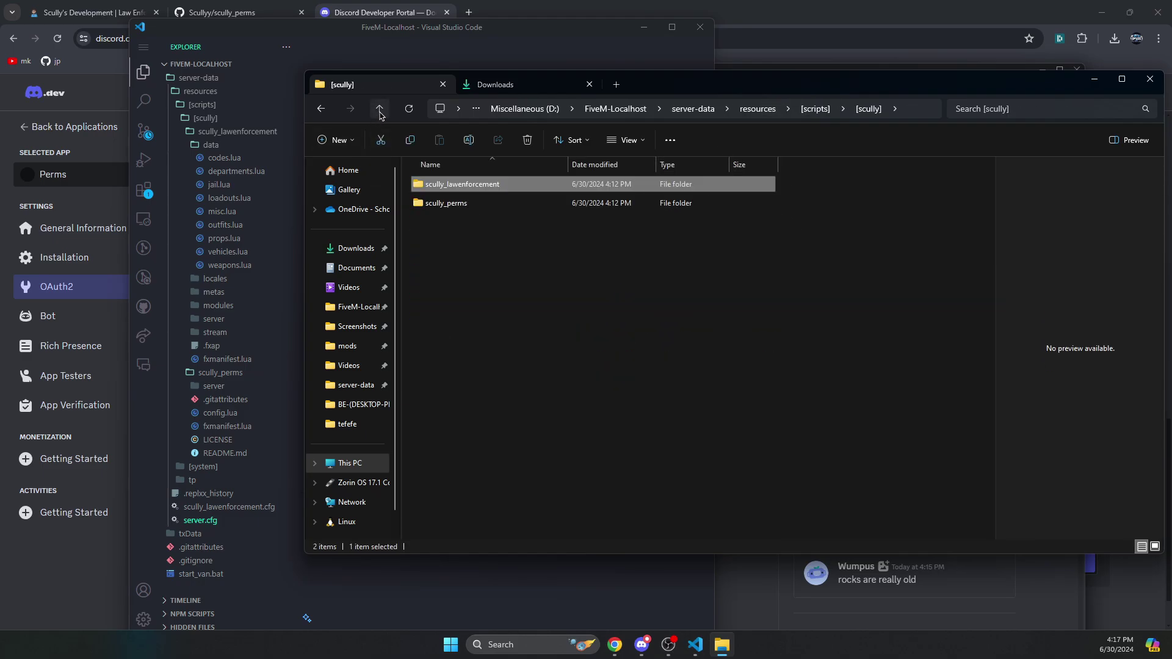
{"action": "left_click", "coordinate": [379, 112]}
{"action": "left_click", "coordinate": [379, 113]}
{"action": "left_click", "coordinate": [380, 113]}
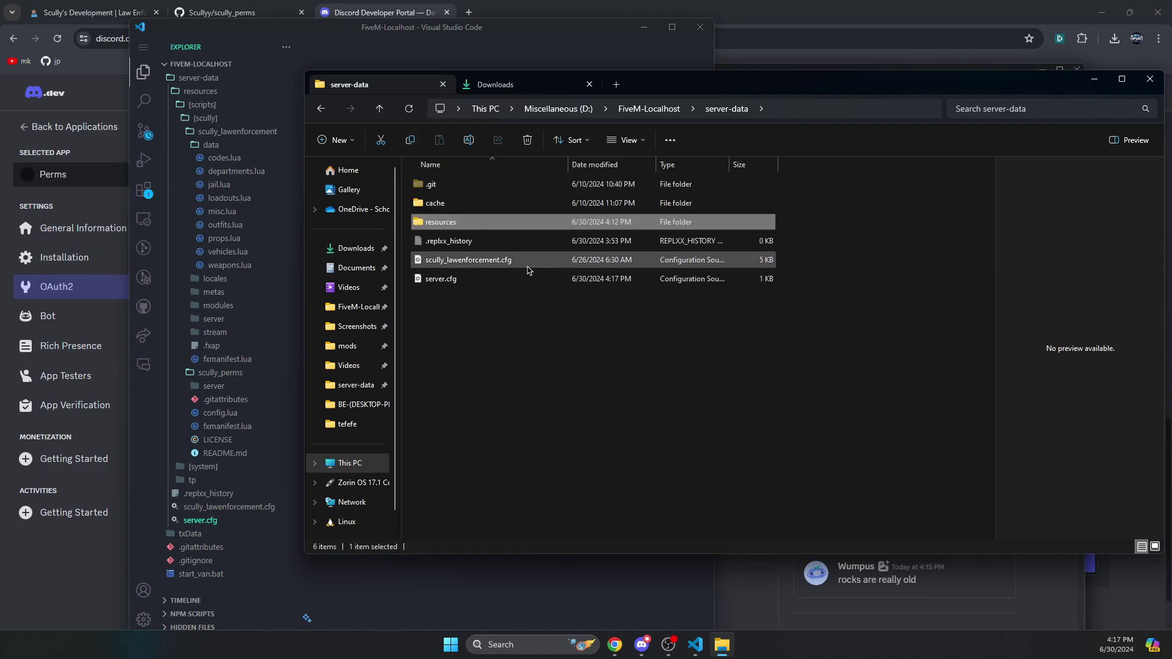
- In scully_lawenforcement.cfg, change uniqueKvpId from 'change-me' to '7y34gh' and save
{"action": "double_click", "coordinate": [469, 263]}
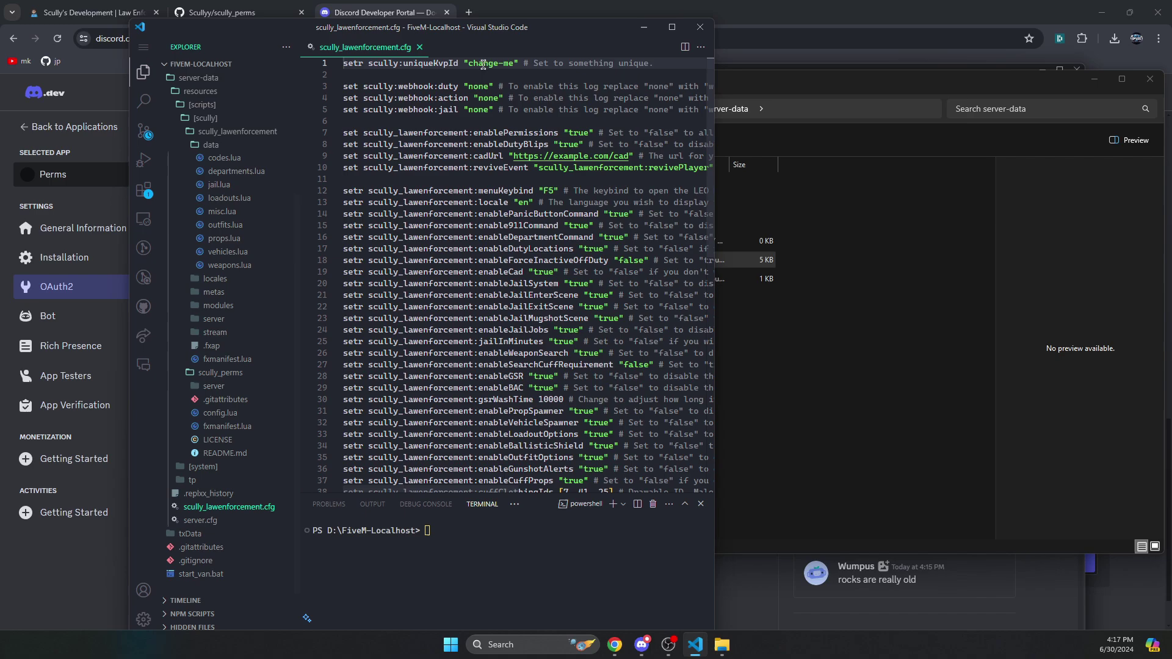
{"action": "left_click_drag", "start_coordinate": [468, 61], "coordinate": [514, 63]}
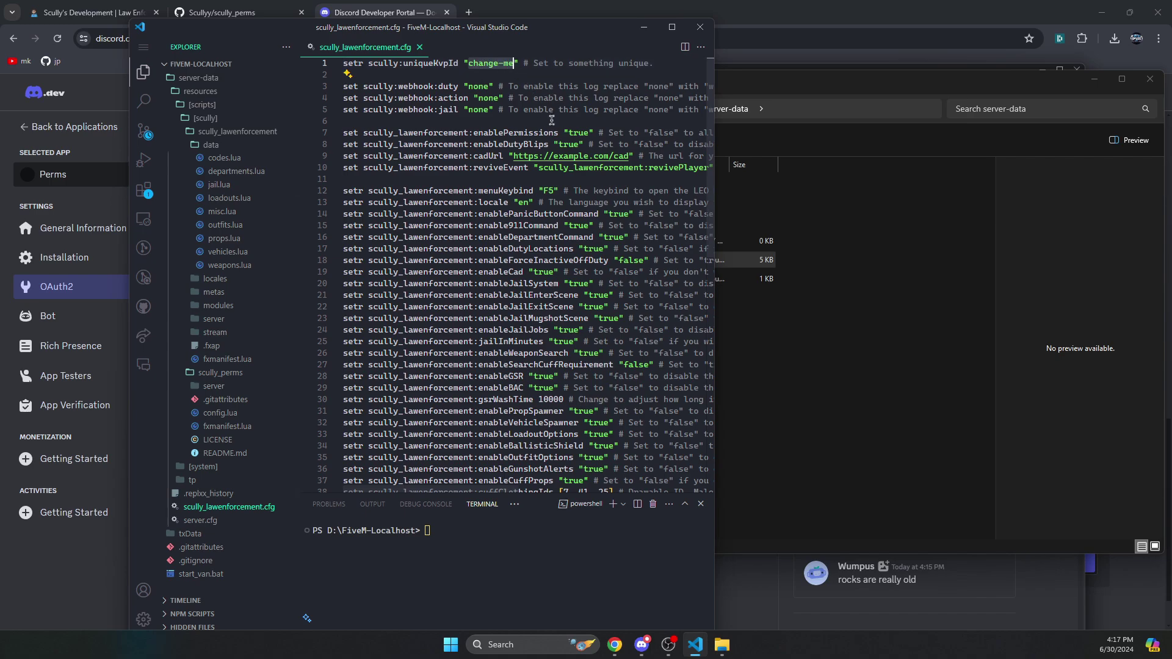
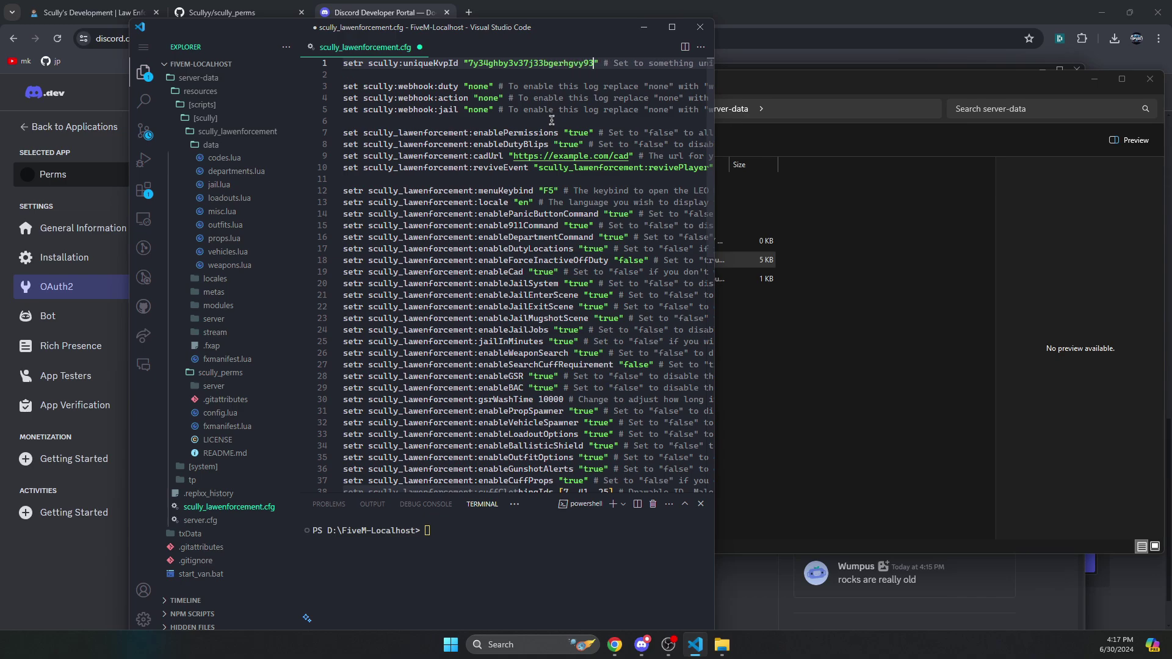
{"action": "key", "text": "ctrl+s"}
- Maximize the editor, then bring up Discord and close its role settings
{"action": "left_click_drag", "start_coordinate": [496, 44], "coordinate": [496, 1]}
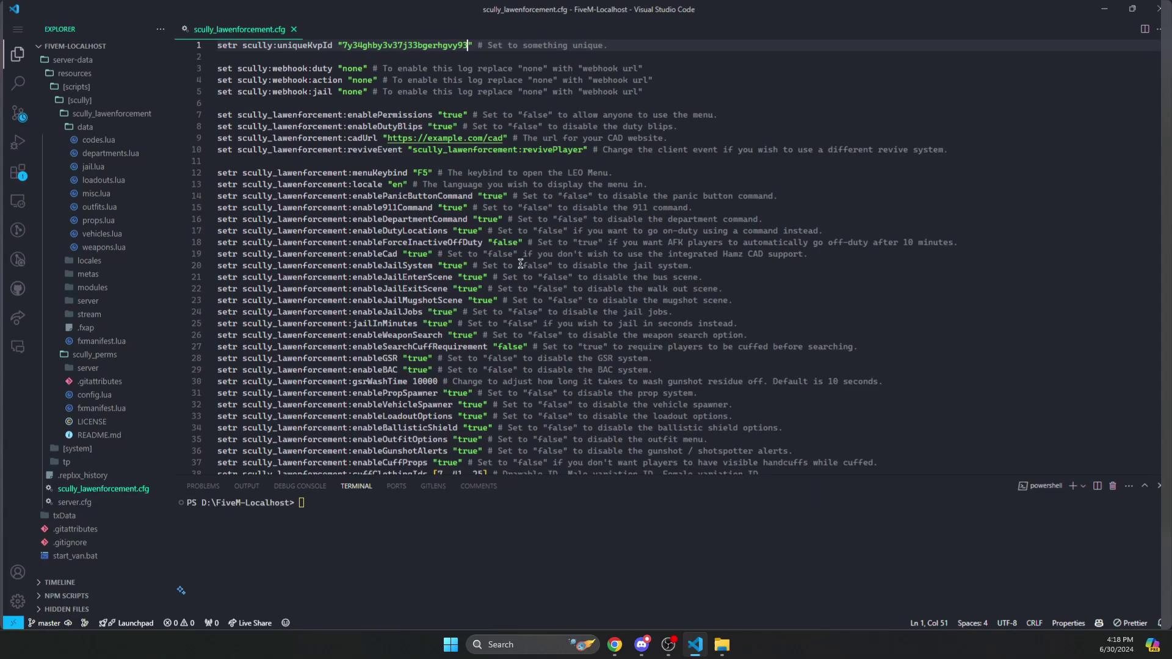
{"action": "left_click", "coordinate": [641, 645]}
{"action": "key", "text": "Escape"}
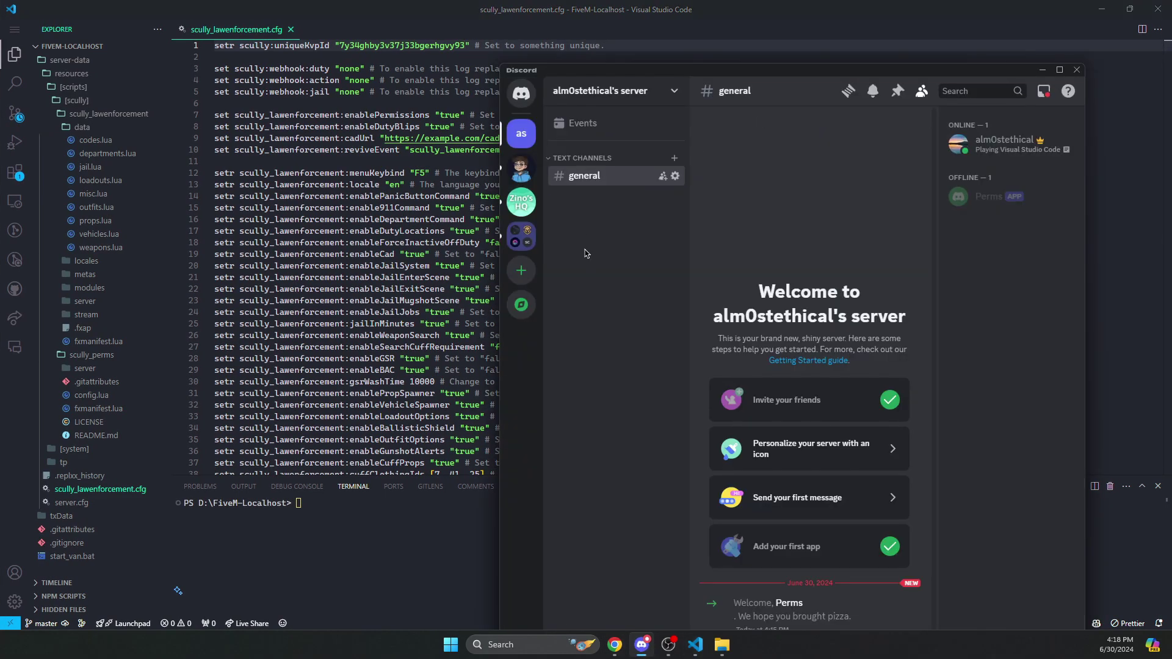
- Create a new text channel named logs in the Discord server
{"action": "right_click", "coordinate": [580, 224]}
{"action": "left_click", "coordinate": [611, 265]}
{"action": "type", "text": "logs"}
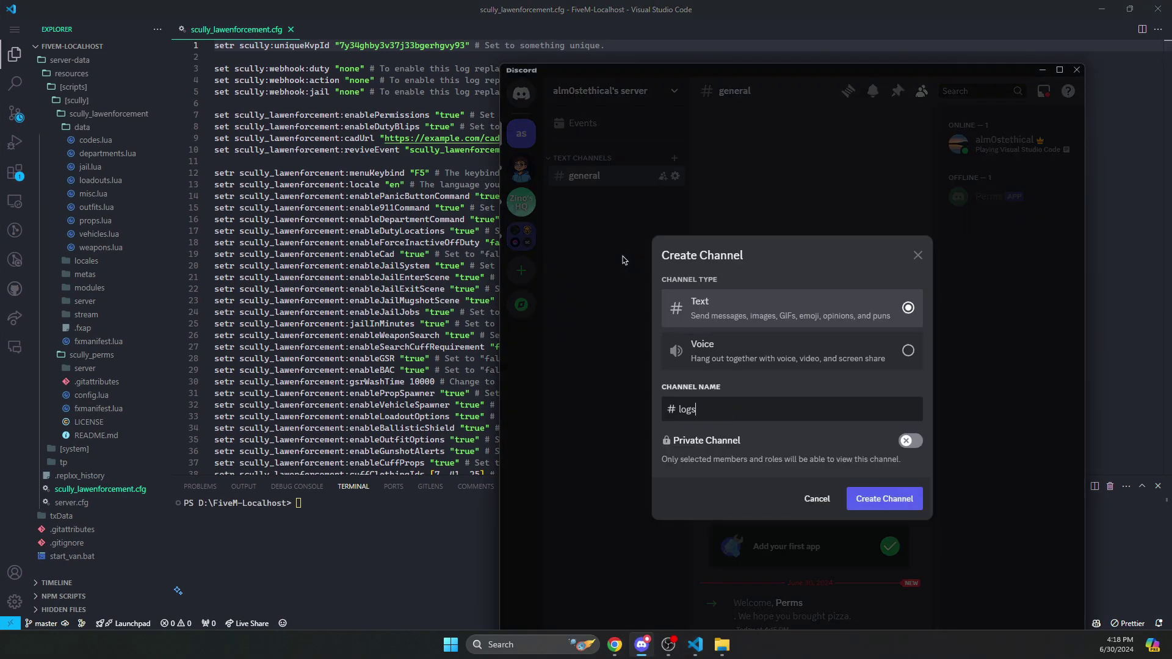
{"action": "key", "text": "Return"}
- Add a webhook named leo to the #logs channel and copy its webhook URL
{"action": "left_click", "coordinate": [676, 158]}
{"action": "left_click", "coordinate": [543, 197]}
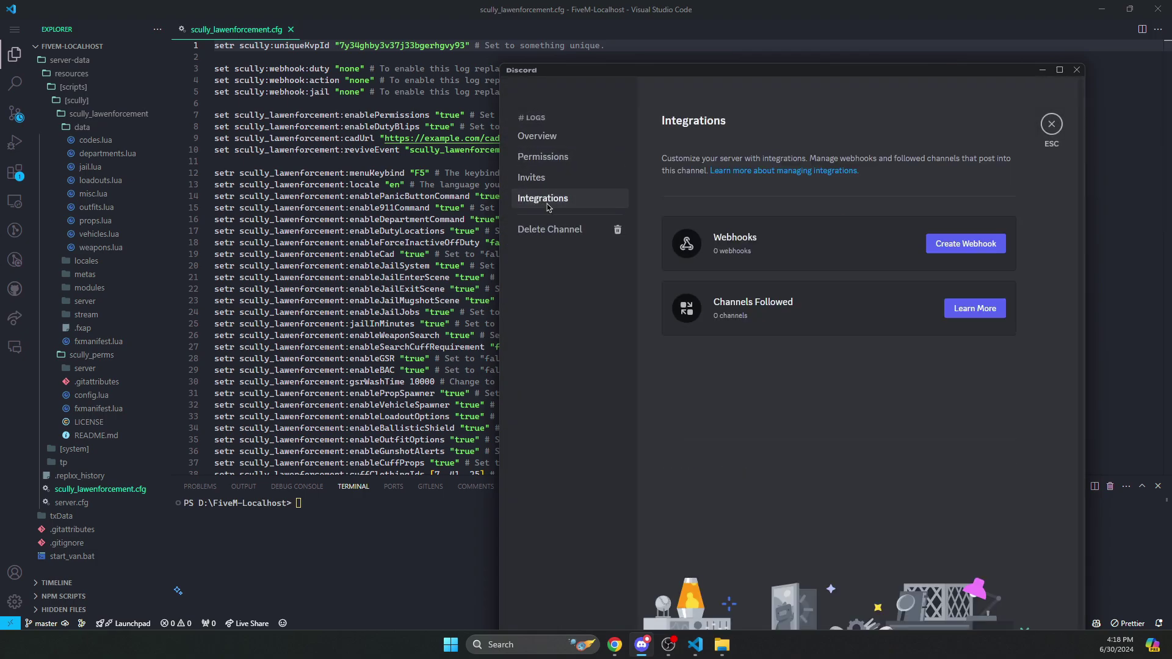
{"action": "left_click", "coordinate": [957, 258]}
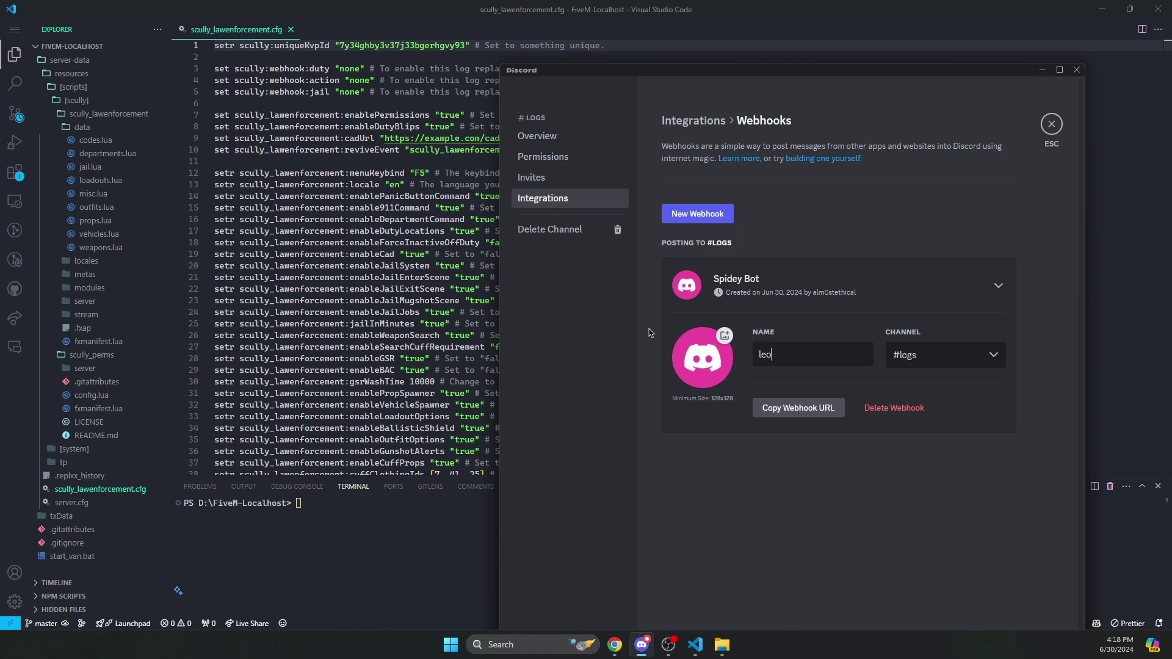
{"action": "type", "text": "leo"}
{"action": "left_click_drag", "start_coordinate": [784, 82], "coordinate": [796, 35]}
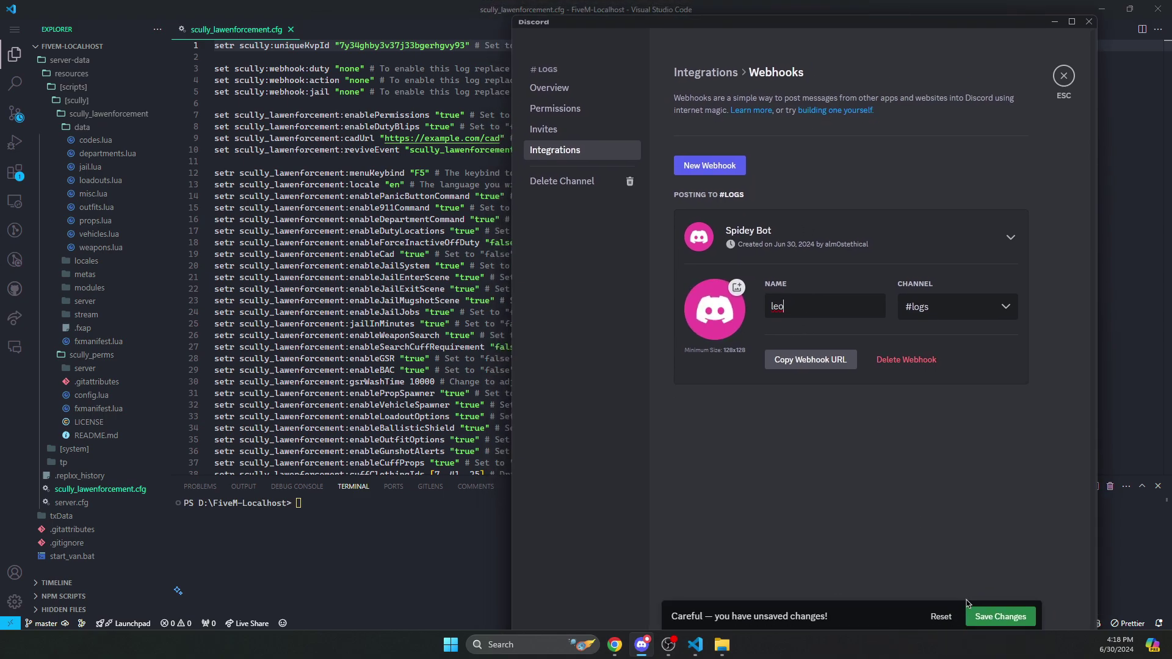
{"action": "left_click", "coordinate": [1000, 616]}
{"action": "left_click", "coordinate": [791, 364]}
- Replace none with the leo webhook URL for the duty, action and jail log settings
{"action": "key", "text": "alt+Tab"}
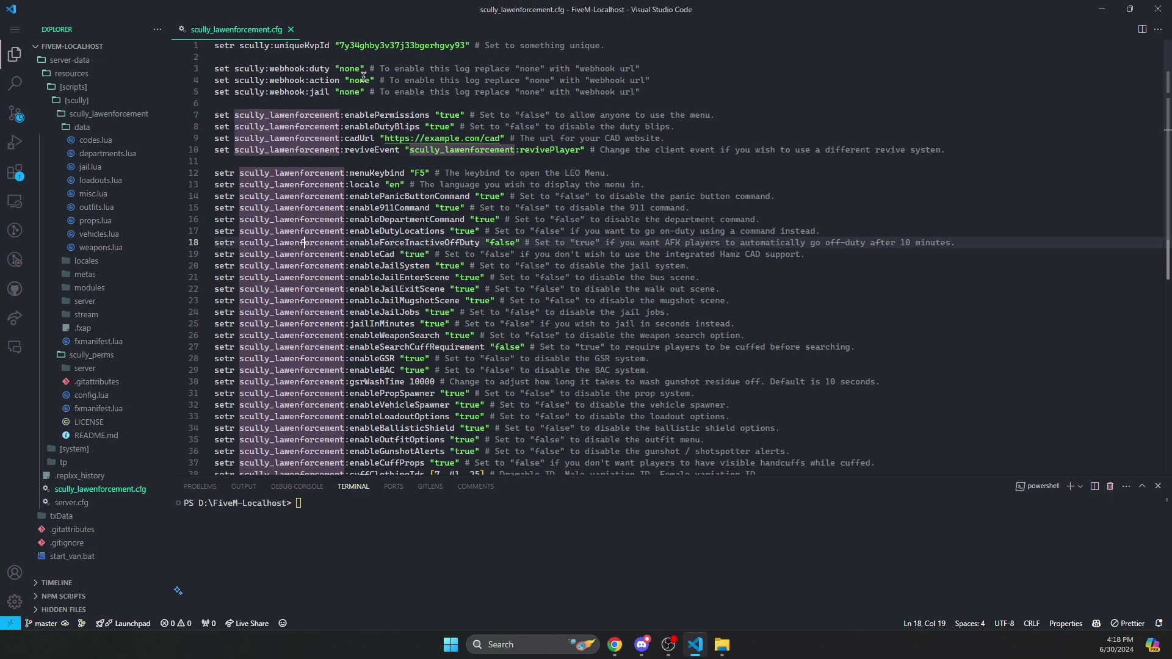
{"action": "double_click", "coordinate": [349, 68]}
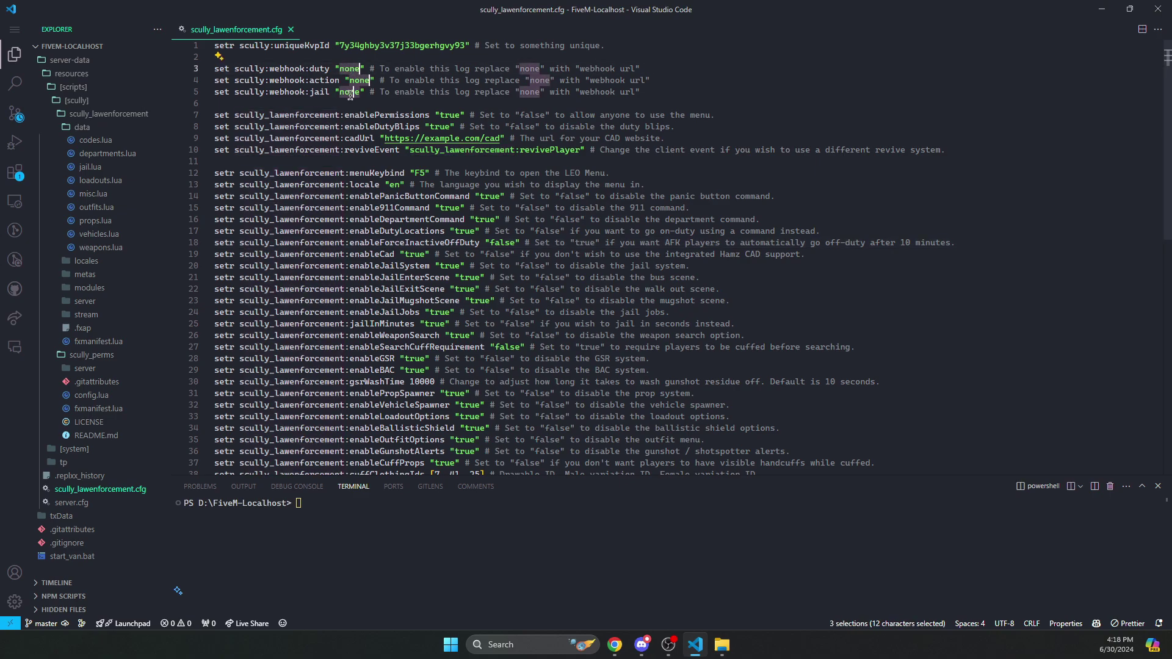
{"action": "key", "text": "ctrl+v"}
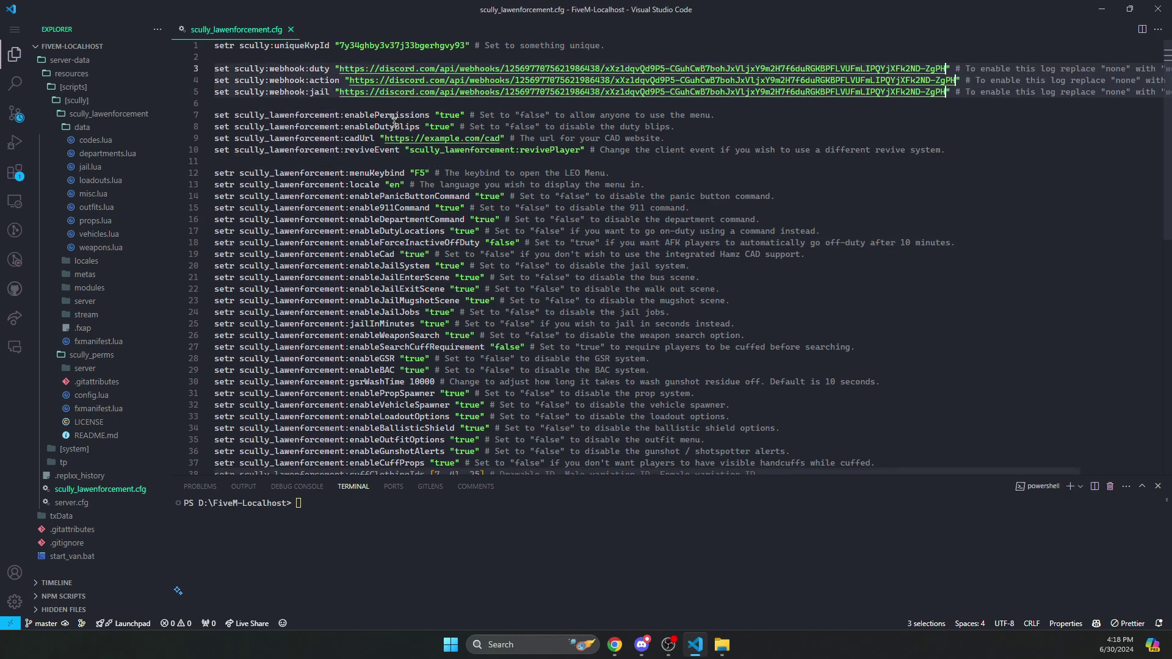
- Review the enablePermissions, enableDutyBlips and enableDutyLocations options, leaving them true
{"action": "double_click", "coordinate": [449, 115]}
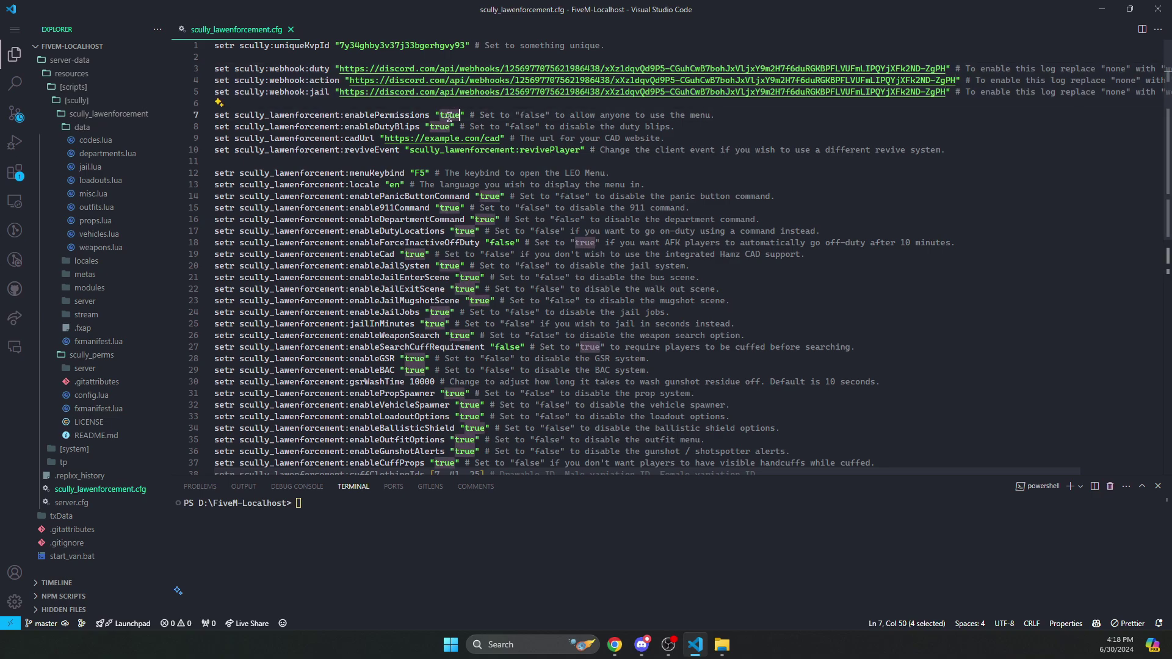
{"action": "double_click", "coordinate": [442, 127]}
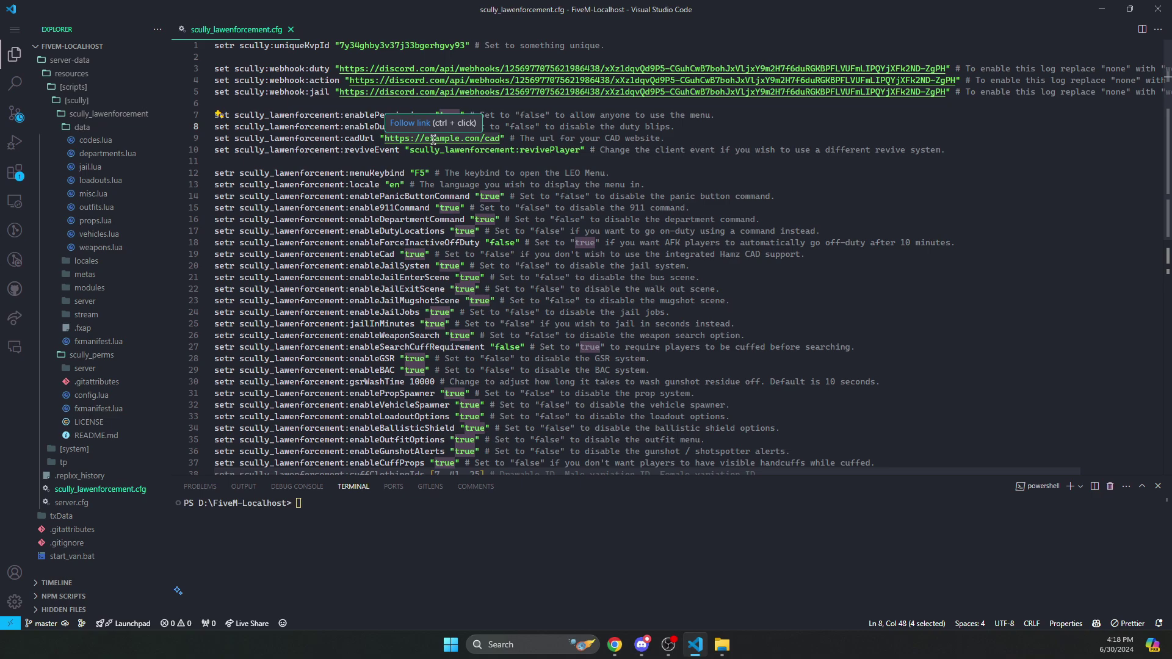
{"action": "key", "text": "Up"}
{"action": "key", "text": "Up"}
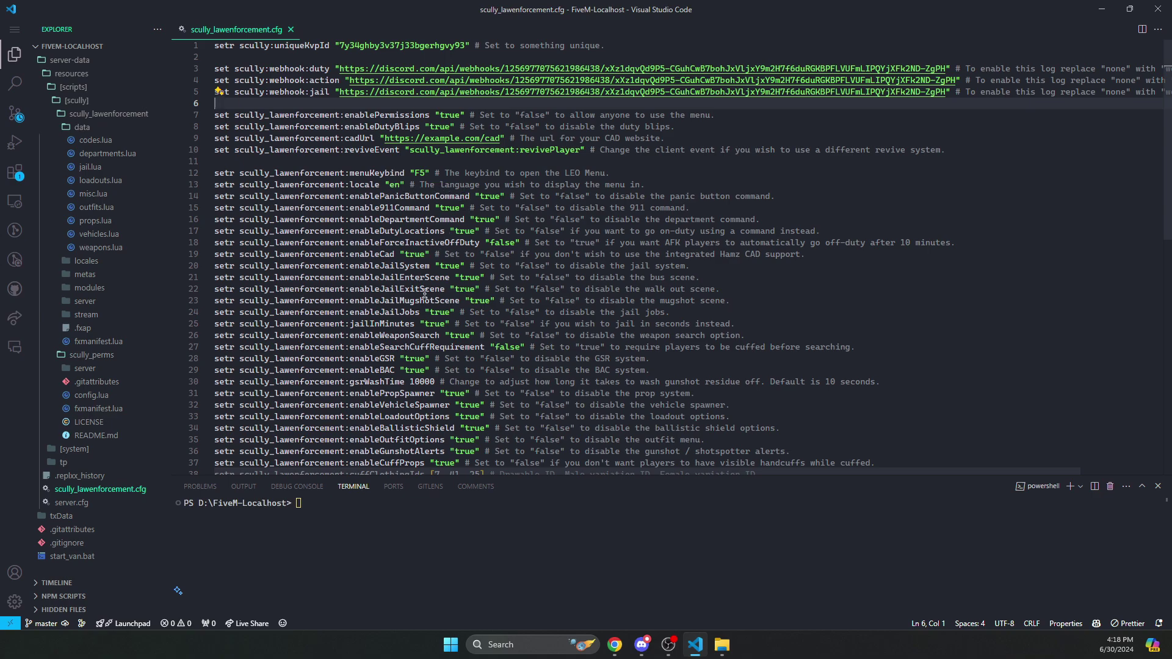
{"action": "scroll", "coordinate": [466, 295], "scroll_direction": "down", "scroll_amount": 4}
{"action": "scroll", "coordinate": [410, 367], "scroll_direction": "up", "scroll_amount": 4}
{"action": "double_click", "coordinate": [464, 232]}
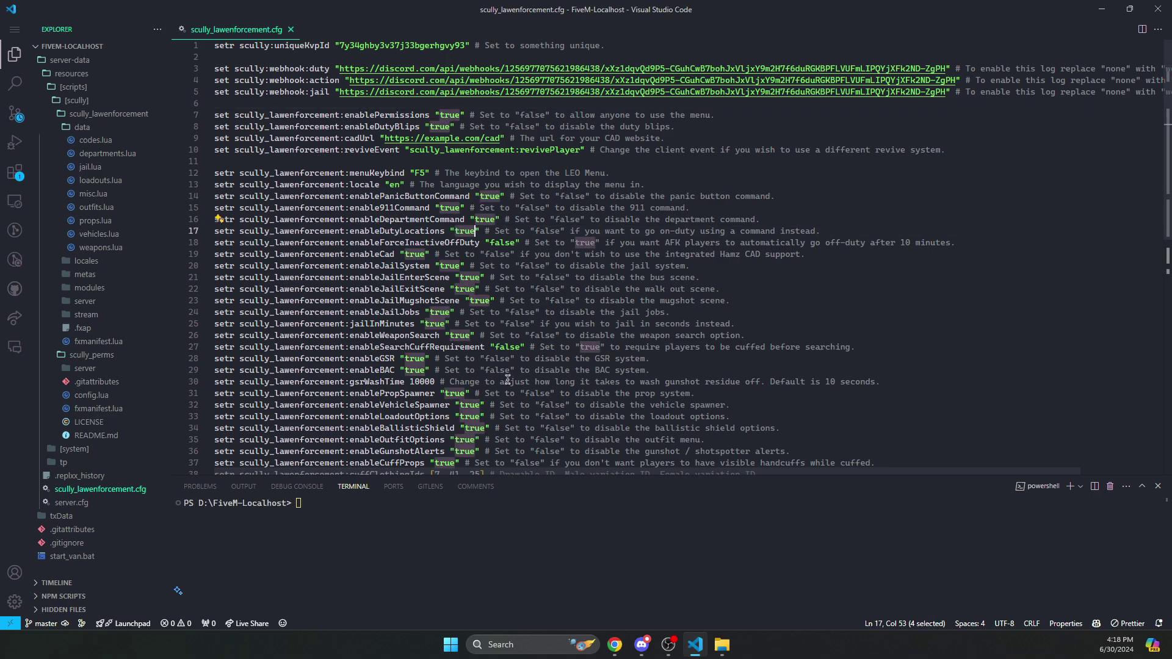
{"action": "scroll", "coordinate": [470, 375], "scroll_direction": "down", "scroll_amount": 1}
{"action": "scroll", "coordinate": [296, 98], "scroll_direction": "up", "scroll_amount": 1}
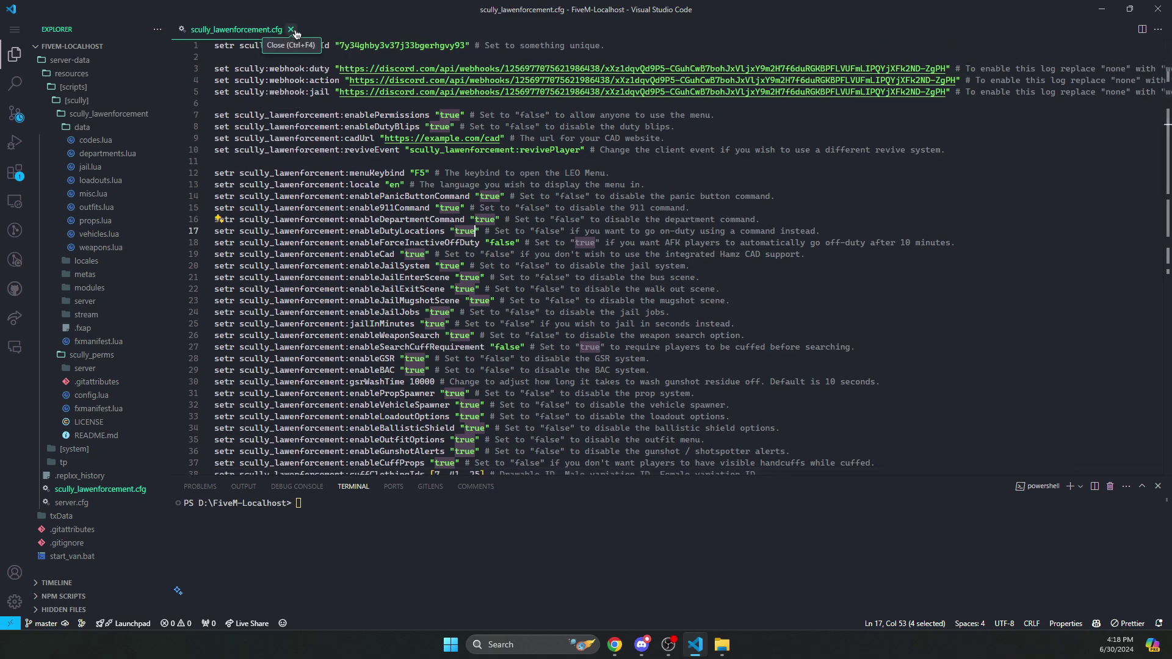
- Close scully_lawenforcement.cfg, run start_van.bat in the terminal to start the server, and launch FiveM
{"action": "left_click", "coordinate": [291, 30]}
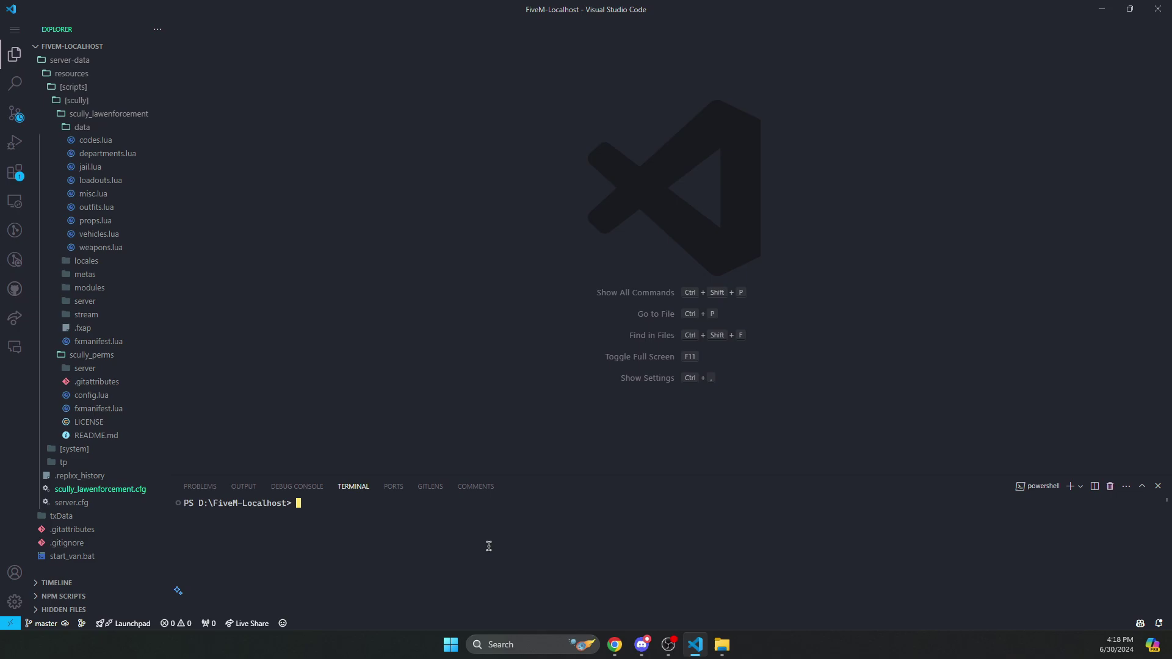
{"action": "left_click_drag", "start_coordinate": [64, 562], "coordinate": [357, 552]}
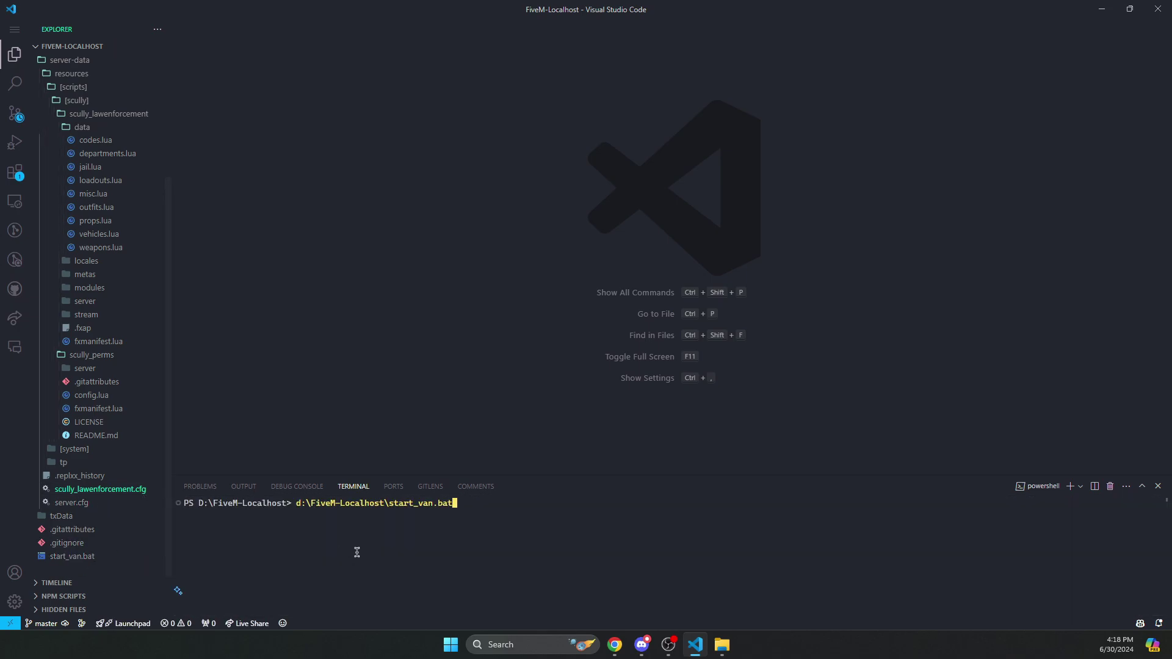
{"action": "key", "text": "Return"}
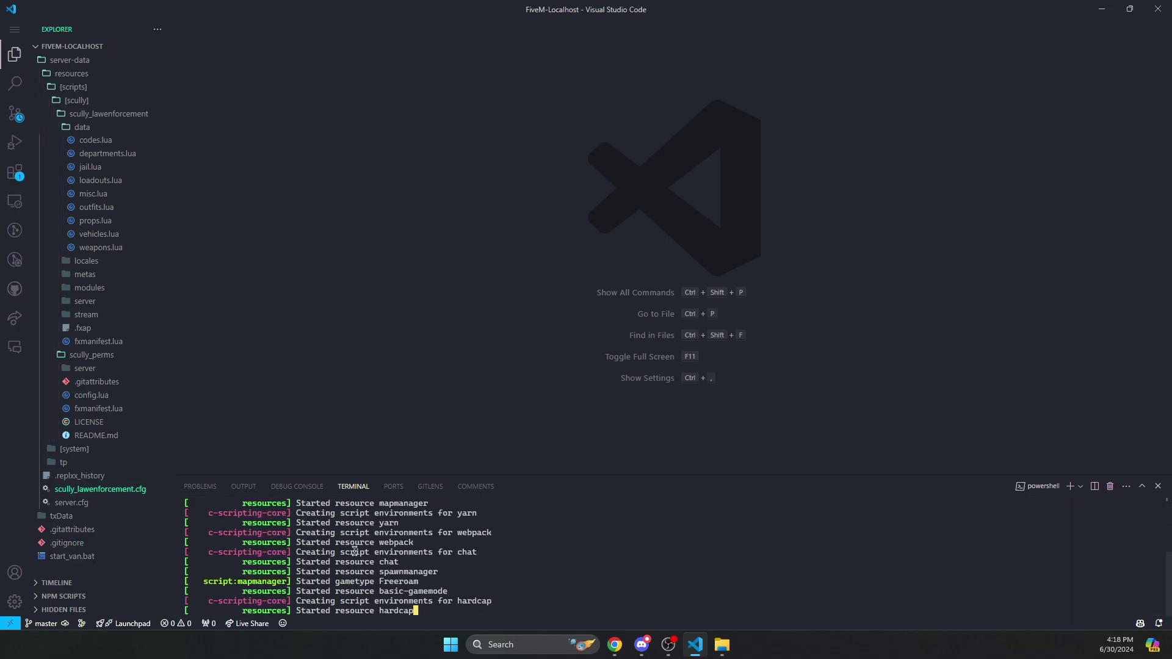
{"action": "key", "text": "alt+space"}
{"action": "key", "text": "Return"}
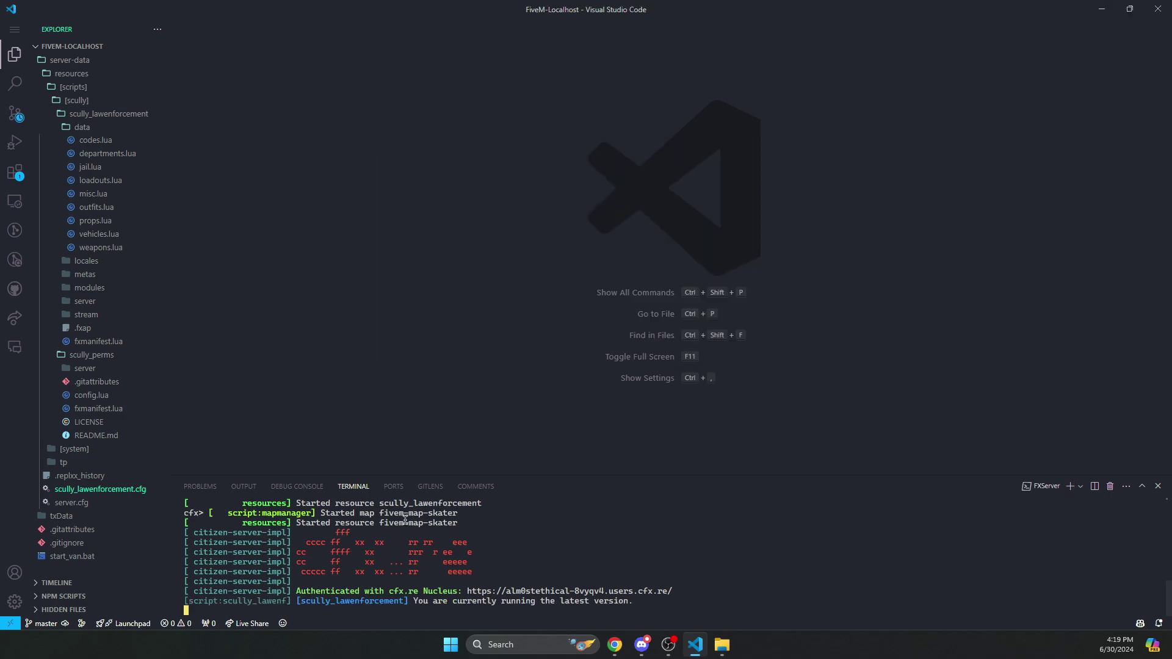
- Exit the #logs channel settings and assign yourself the lspd role on the server
{"action": "left_click", "coordinate": [643, 655]}
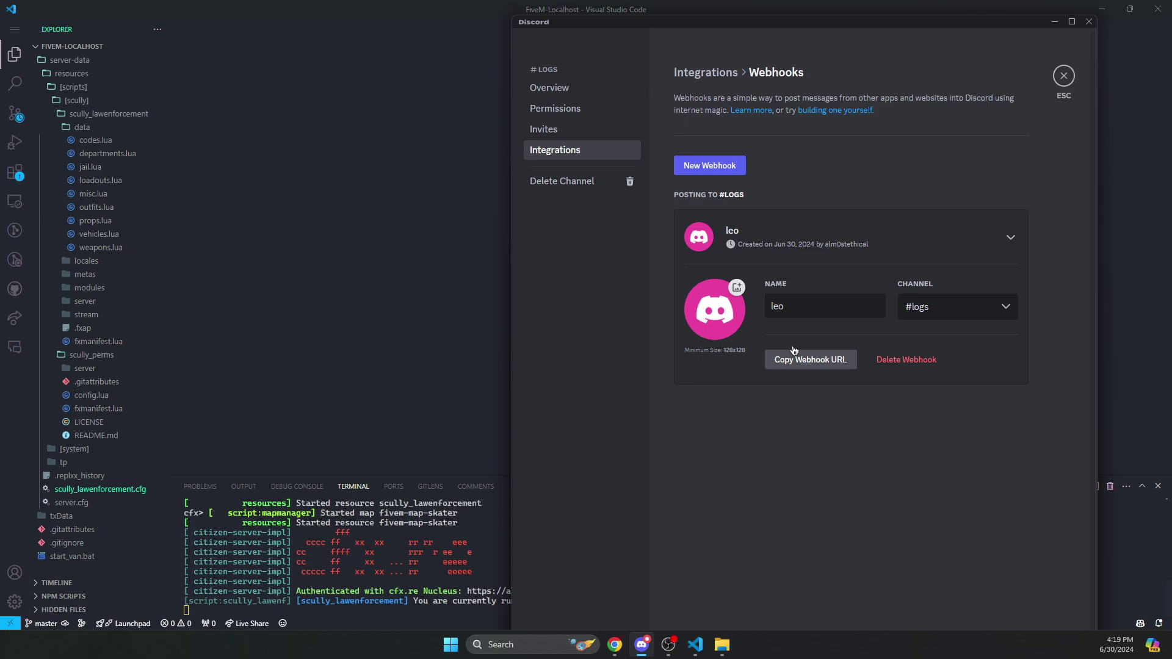
{"action": "left_click", "coordinate": [1062, 77]}
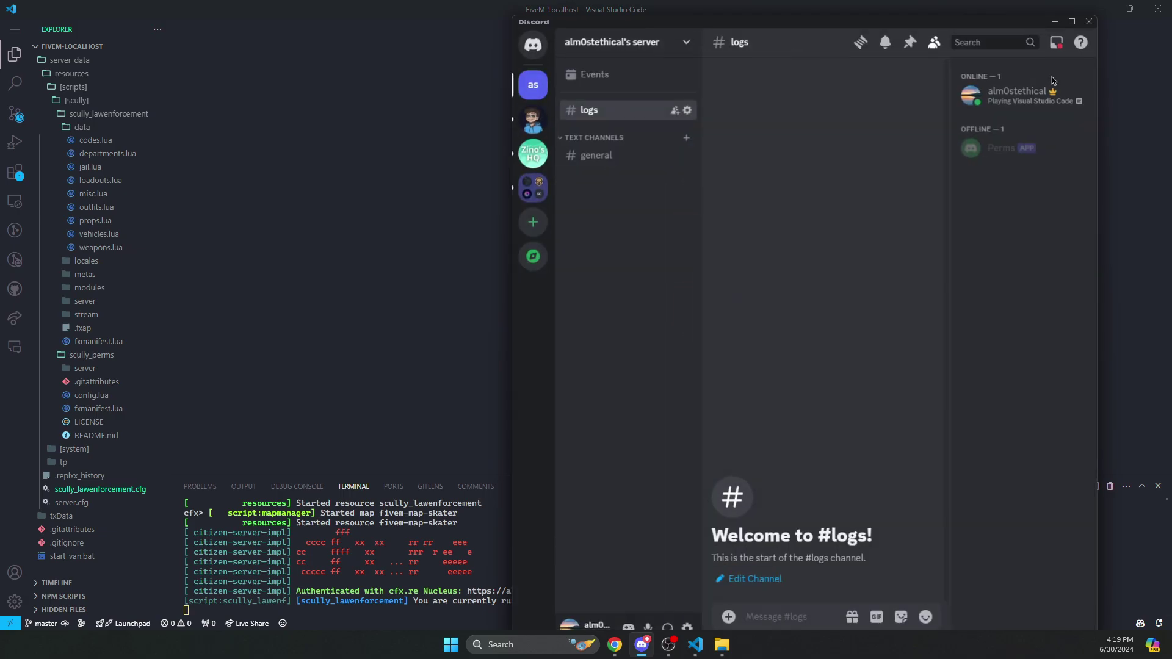
{"action": "left_click", "coordinate": [1017, 95]}
{"action": "left_click", "coordinate": [806, 288]}
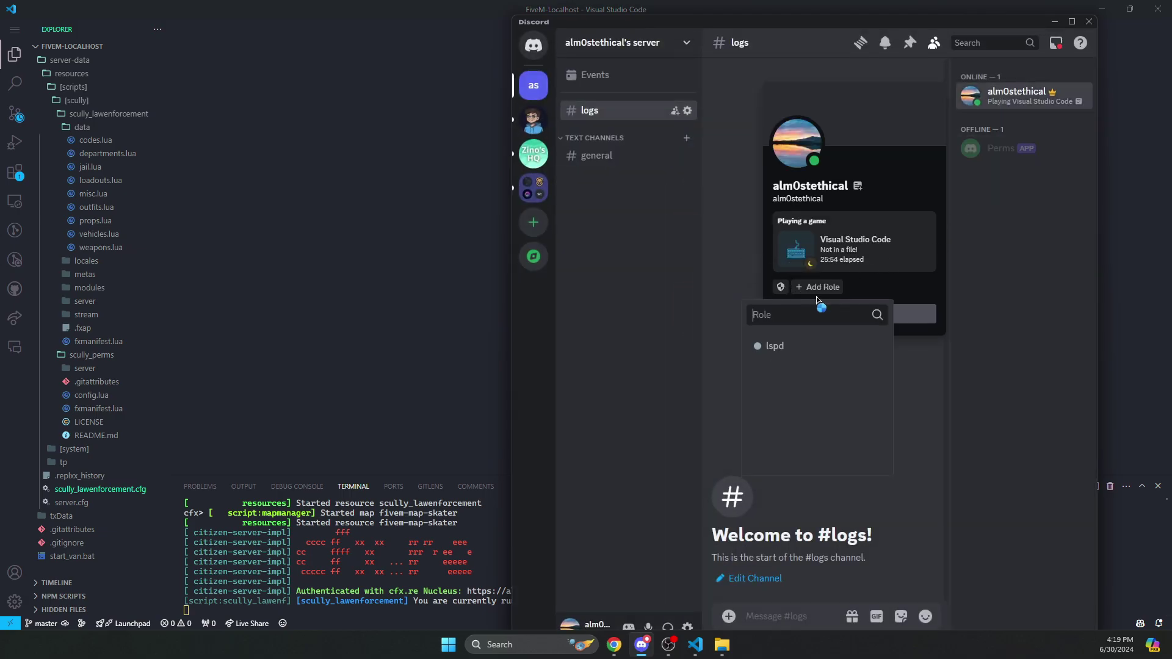
{"action": "left_click", "coordinate": [818, 344]}
{"action": "left_click_drag", "start_coordinate": [722, 28], "coordinate": [770, 12]}
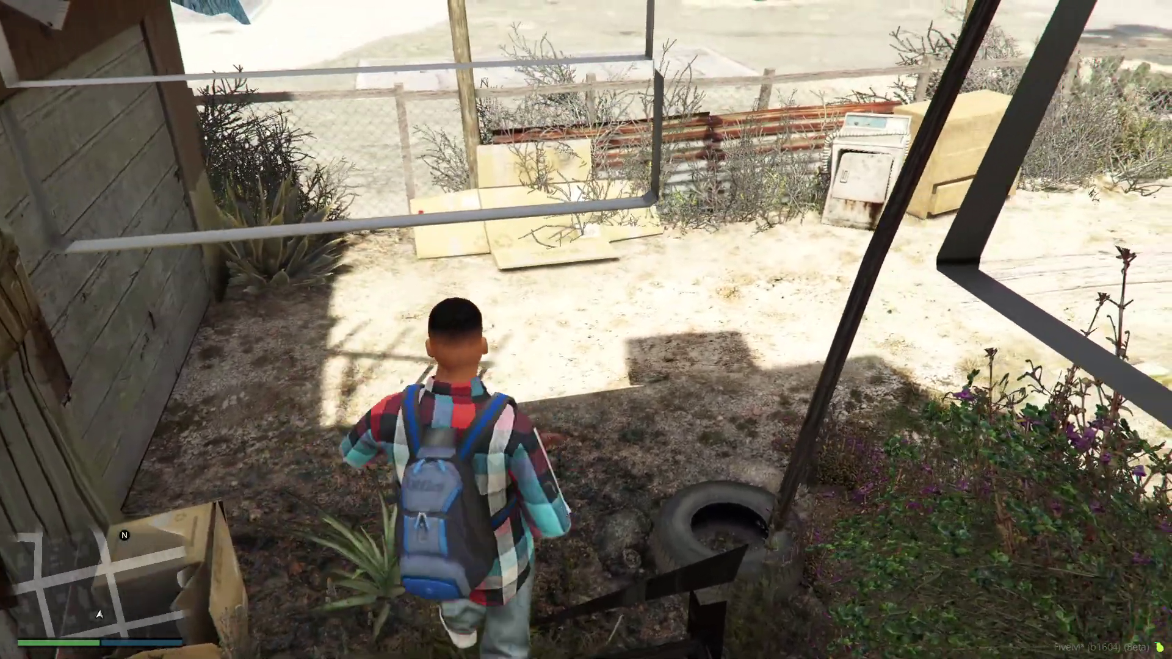
- Set a map waypoint at the Los Santos police station and teleport there
{"action": "key", "text": "Escape"}
{"action": "left_click", "coordinate": [238, 267]}
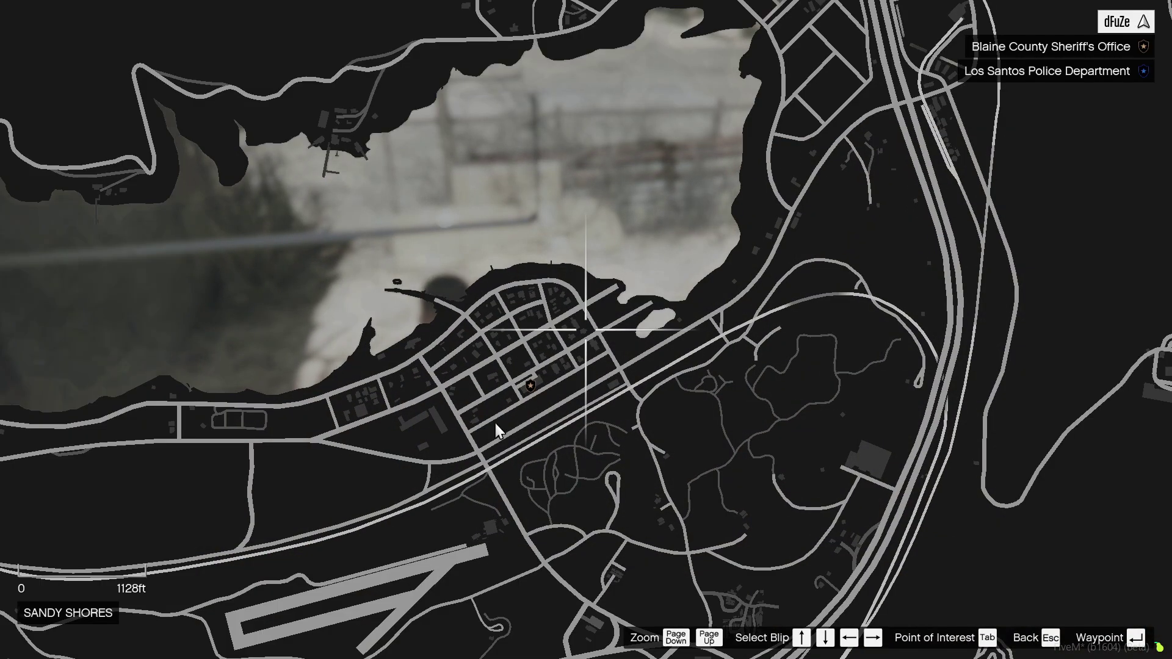
{"action": "left_click_drag", "start_coordinate": [525, 409], "coordinate": [487, 116]}
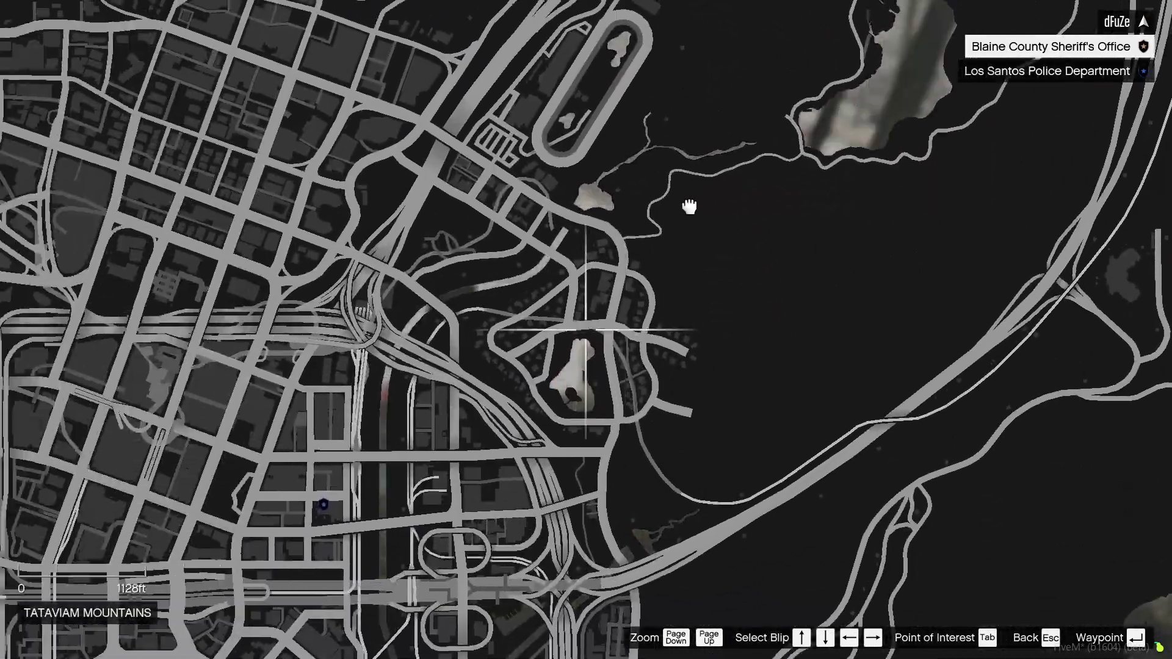
{"action": "scroll", "coordinate": [513, 361], "scroll_direction": "up", "scroll_amount": 2}
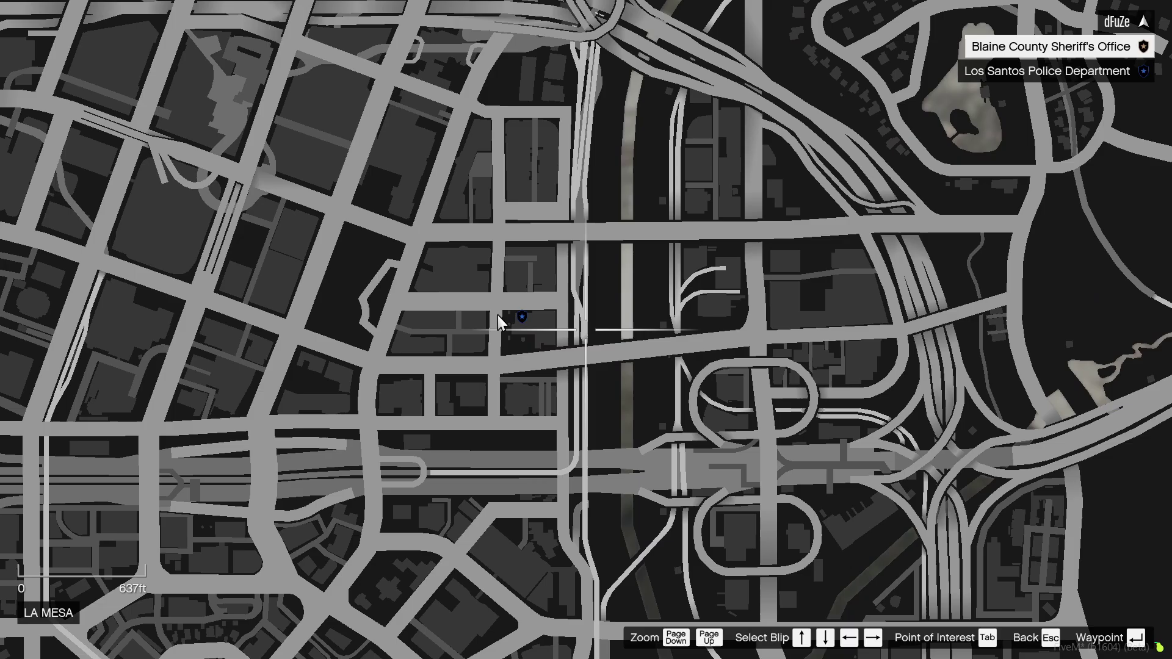
{"action": "left_click", "coordinate": [498, 321]}
{"action": "key", "text": "Escape"}
{"action": "key", "text": "Escape"}
{"action": "key", "text": "m"}
{"action": "key", "text": "Return"}
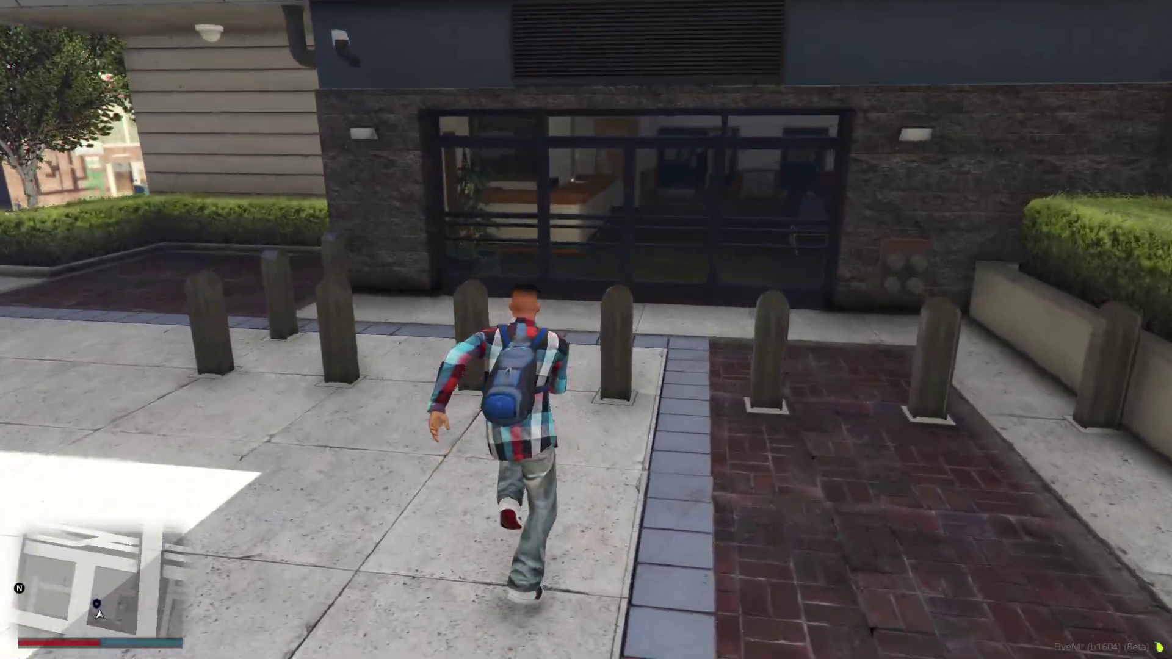
- Walk into the LSPD back office and go on duty at the desk
{"action": "key", "text": "w"}
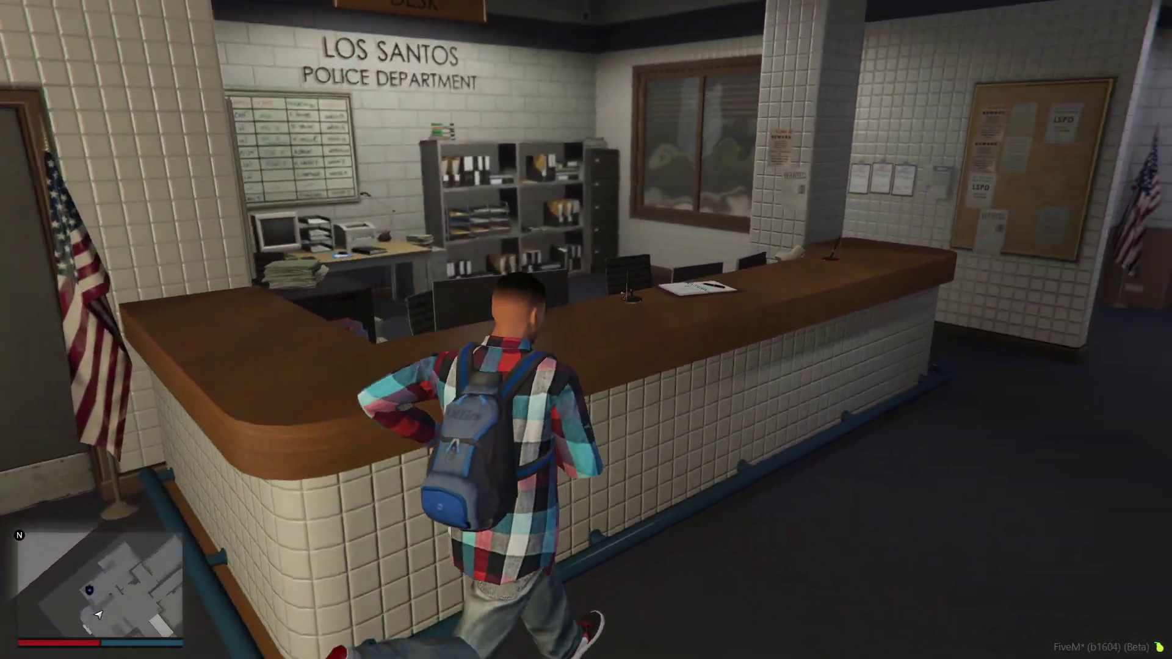
{"action": "key", "text": "w"}
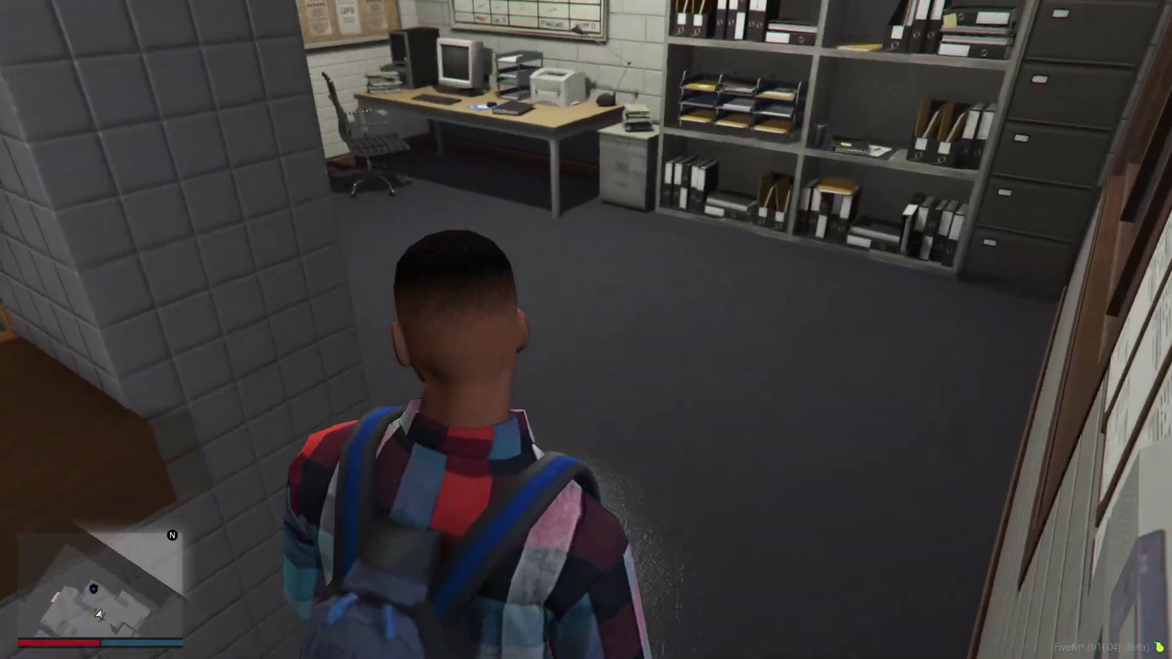
{"action": "key", "text": "w"}
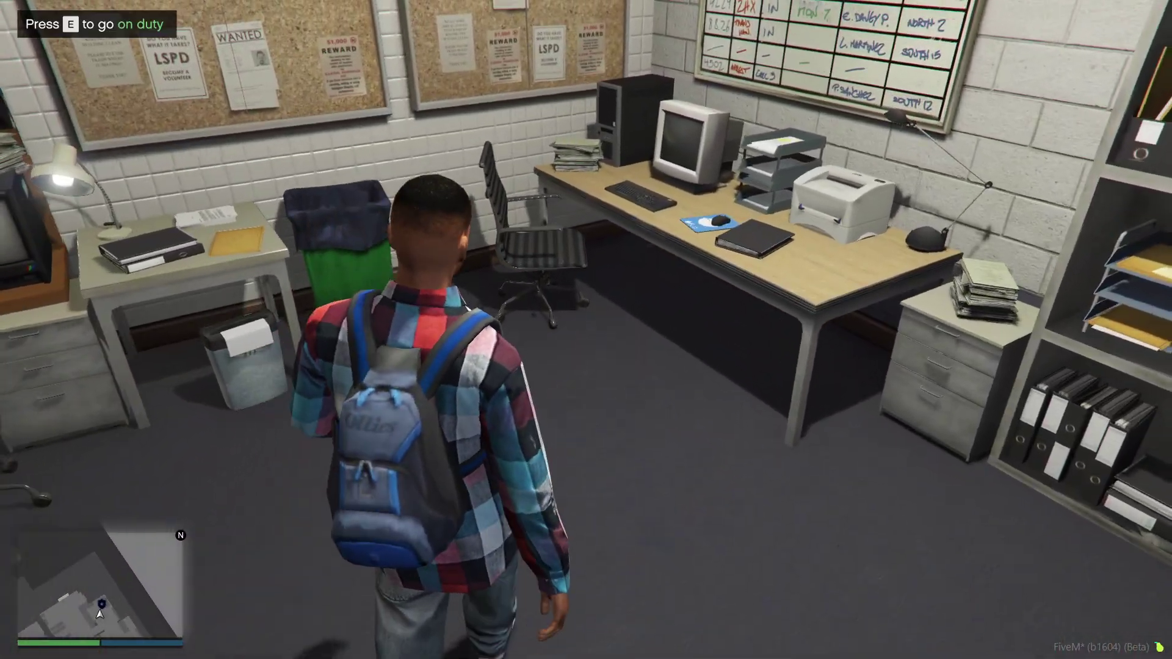
{"action": "key", "text": "w"}
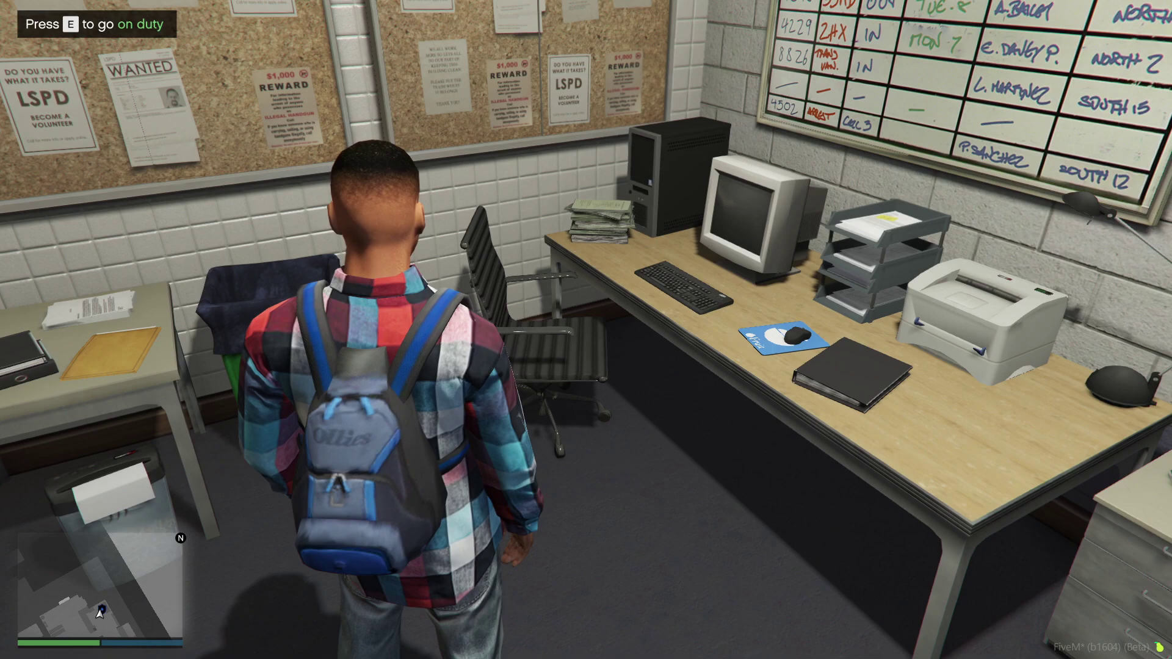
{"action": "key", "text": "e"}
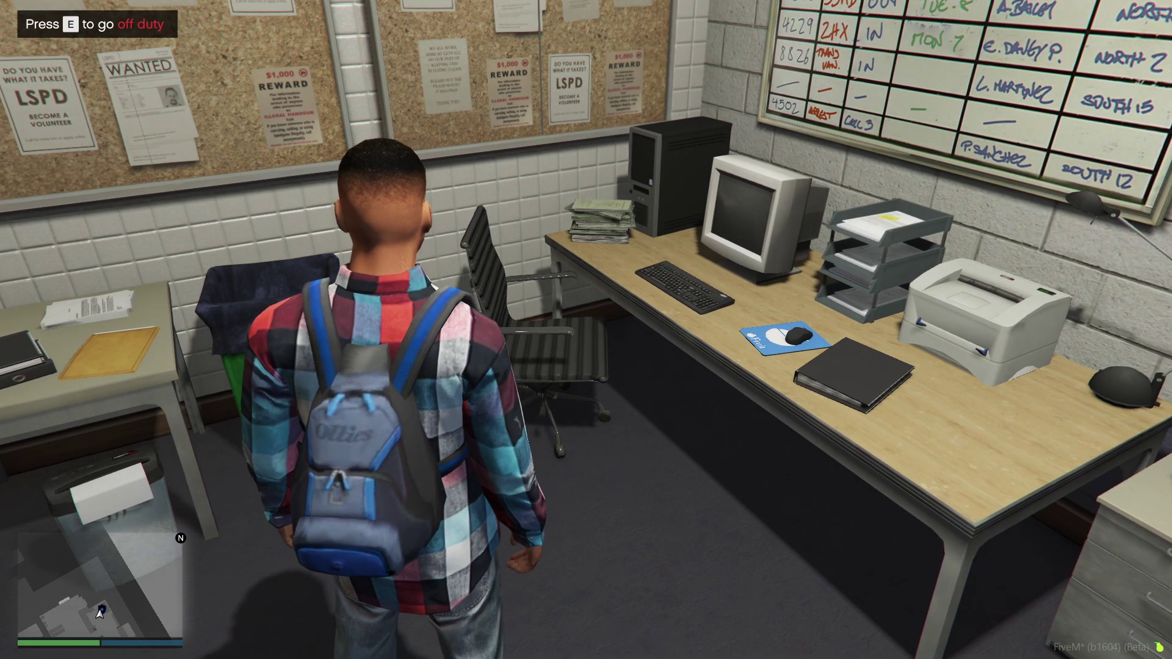
- Check the Law Enforcement Logs post in Discord's #logs showing status 10-41
{"action": "key", "text": "alt+Tab"}
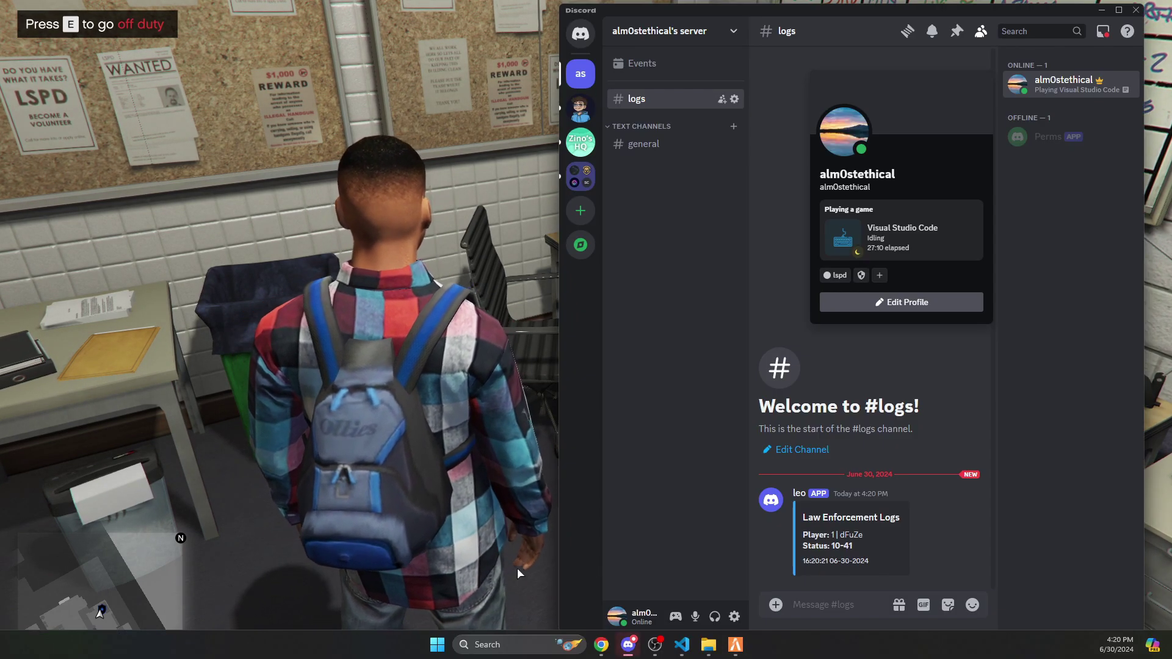
{"action": "left_click", "coordinate": [766, 552]}
{"action": "left_click_drag", "start_coordinate": [801, 534], "coordinate": [877, 548]}
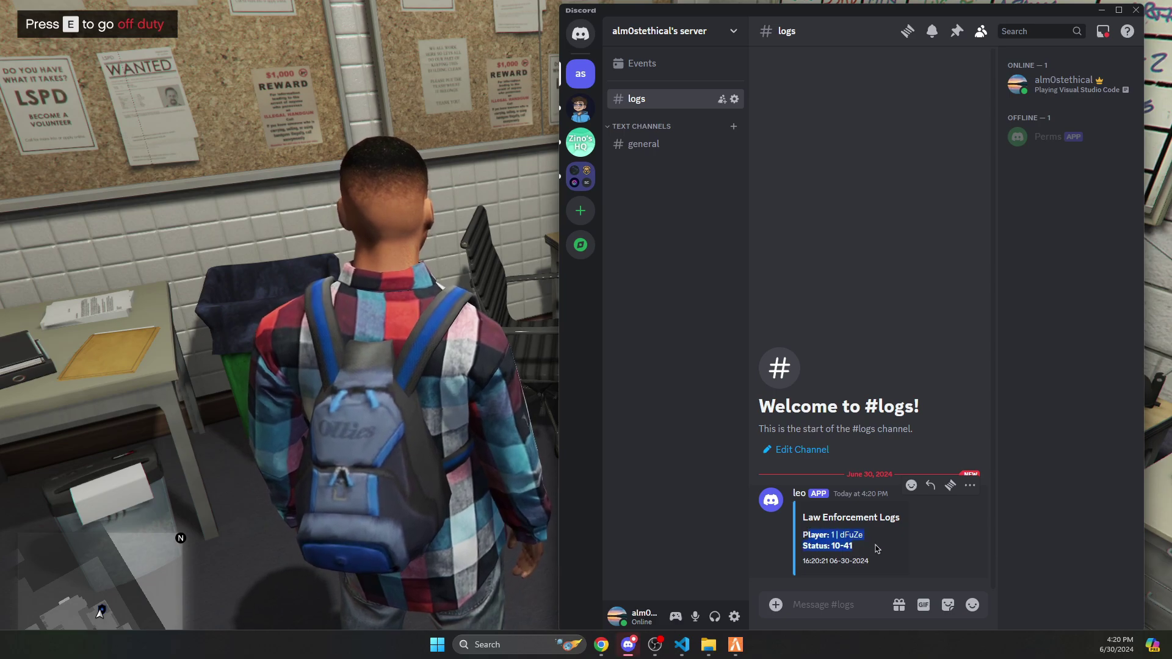
{"action": "left_click", "coordinate": [845, 575]}
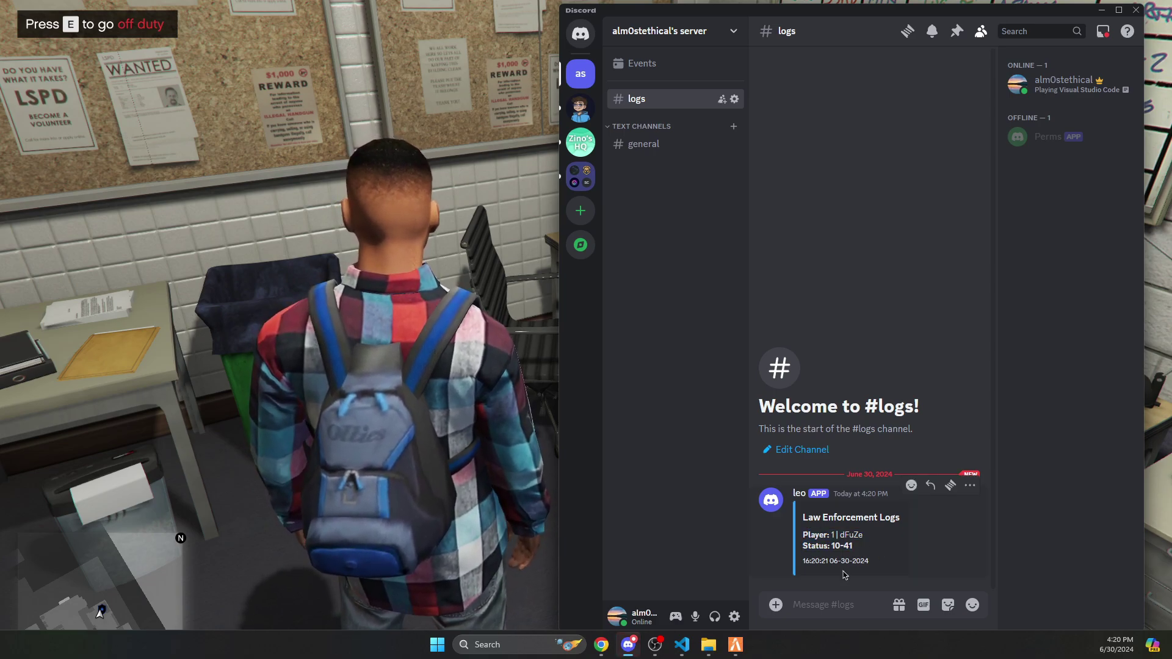
{"action": "left_click_drag", "start_coordinate": [877, 562], "coordinate": [801, 560]}
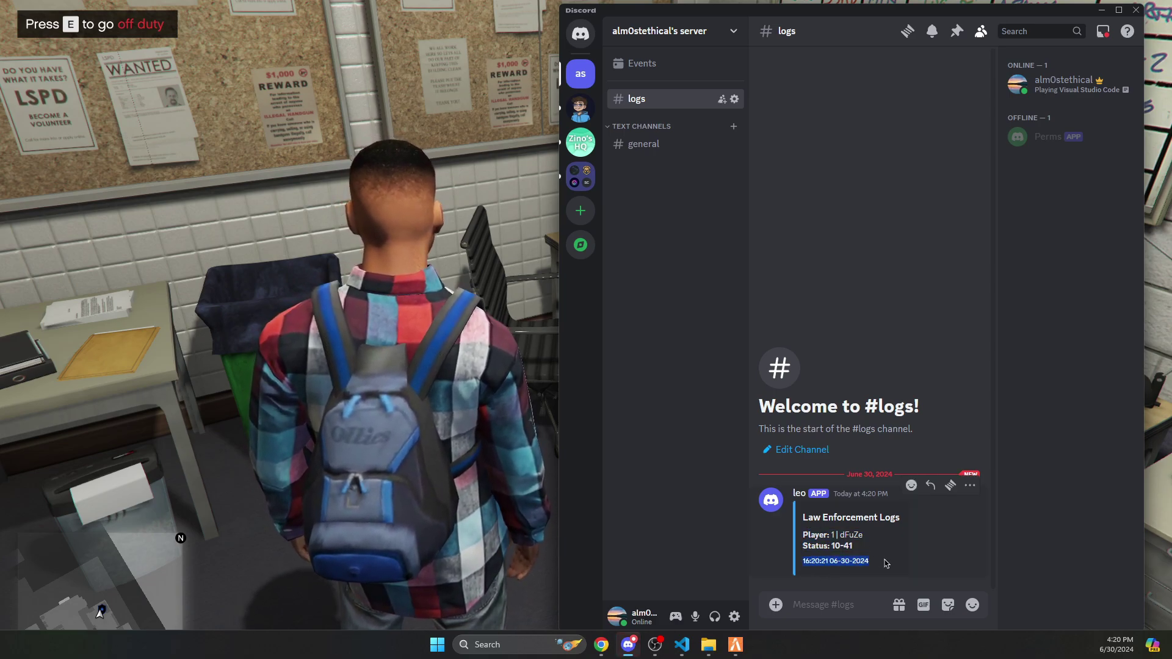
- Open the LEO Menu and toggle Right Alignment in Misc on and off
{"action": "left_click", "coordinate": [233, 368]}
{"action": "key", "text": "F5"}
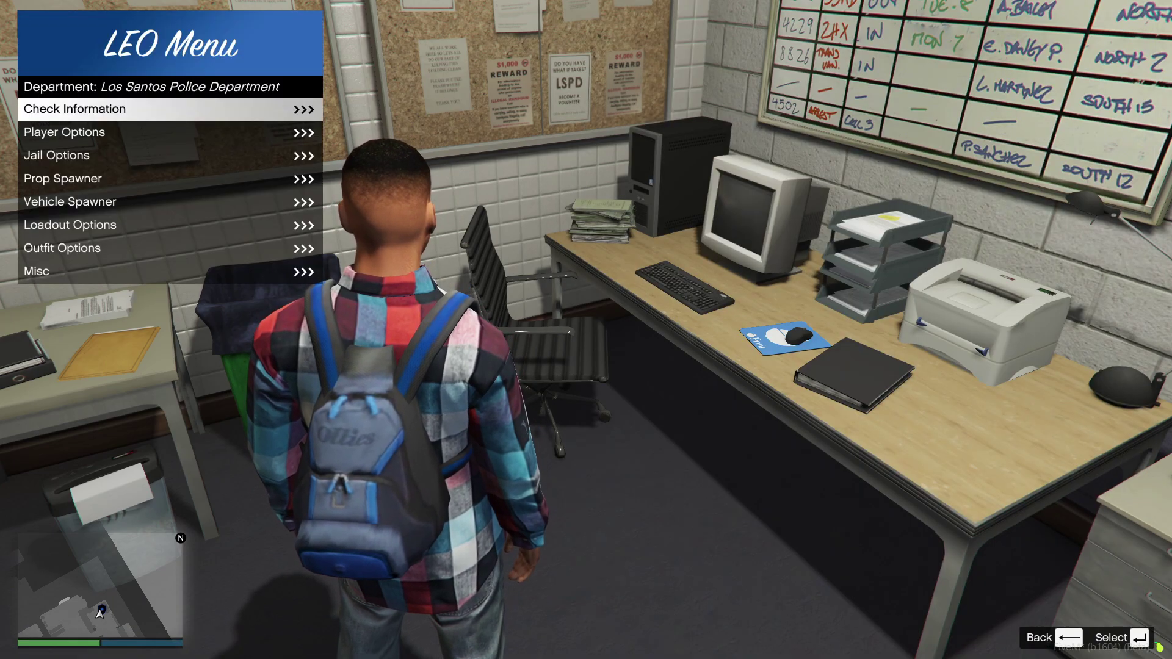
{"action": "key", "text": "Up"}
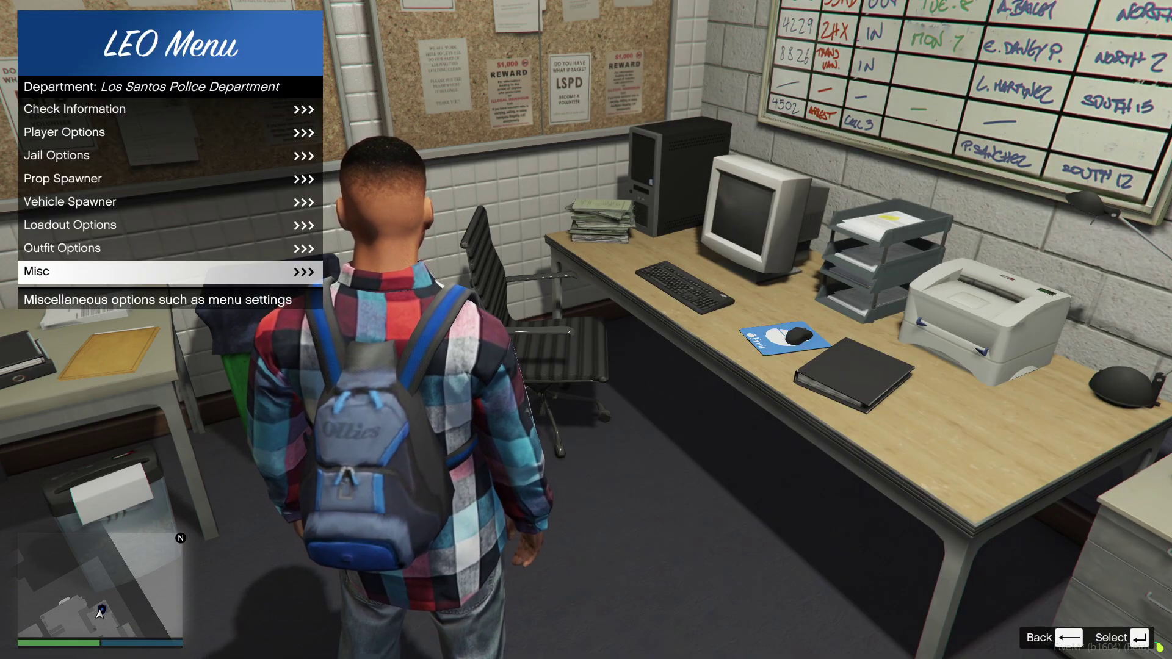
{"action": "key", "text": "Return"}
{"action": "key", "text": "Return"}
{"action": "key", "text": "Return"}
{"action": "key", "text": "BackSpace"}
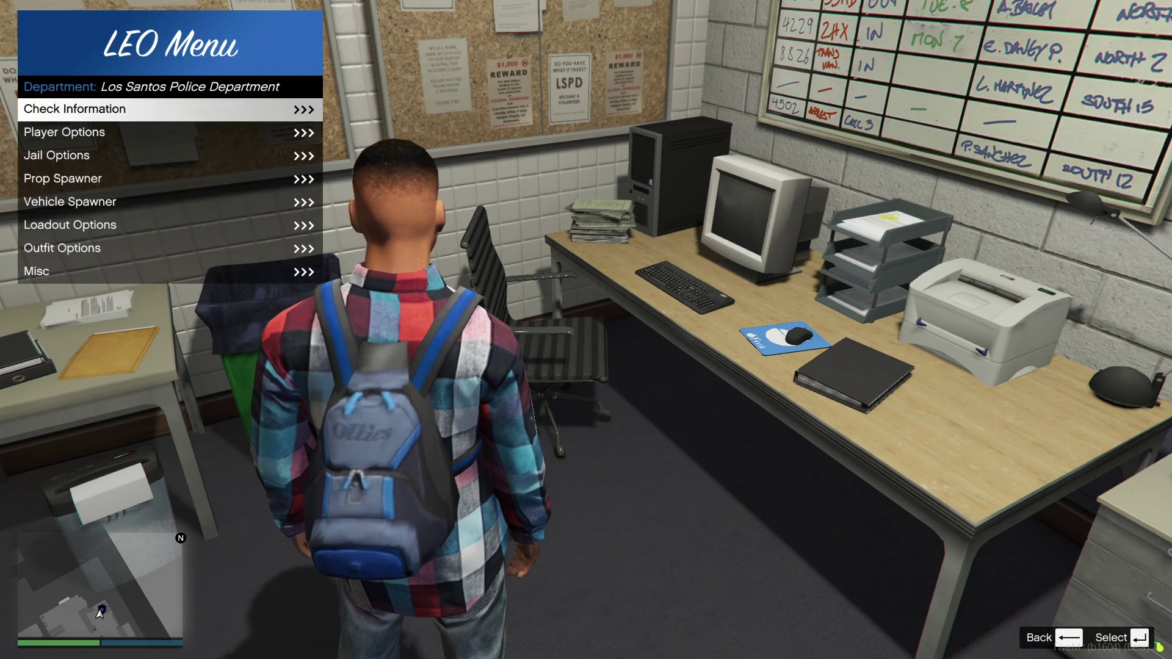
- Browse Loadout Options, including Ballistic Shield and Remove All Weapons
{"action": "key", "text": "Up"}
{"action": "key", "text": "Down"}
{"action": "key", "text": "Down"}
{"action": "key", "text": "Down"}
{"action": "key", "text": "Down"}
{"action": "key", "text": "Down"}
{"action": "key", "text": "Down"}
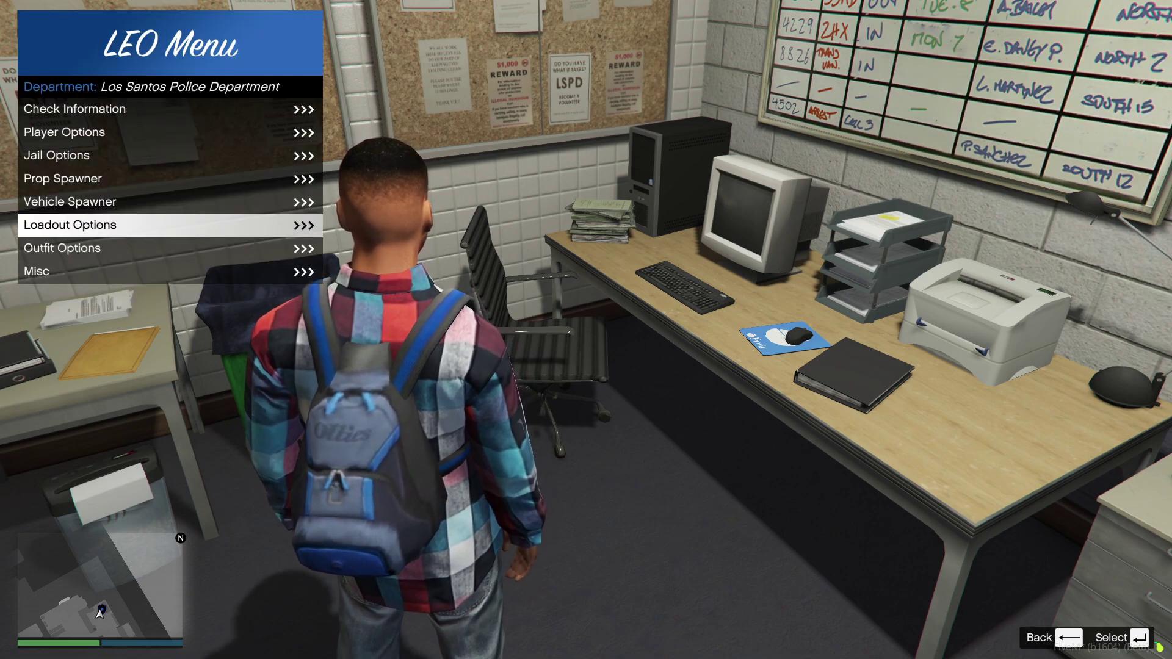
{"action": "key", "text": "Return"}
{"action": "key", "text": "BackSpace"}
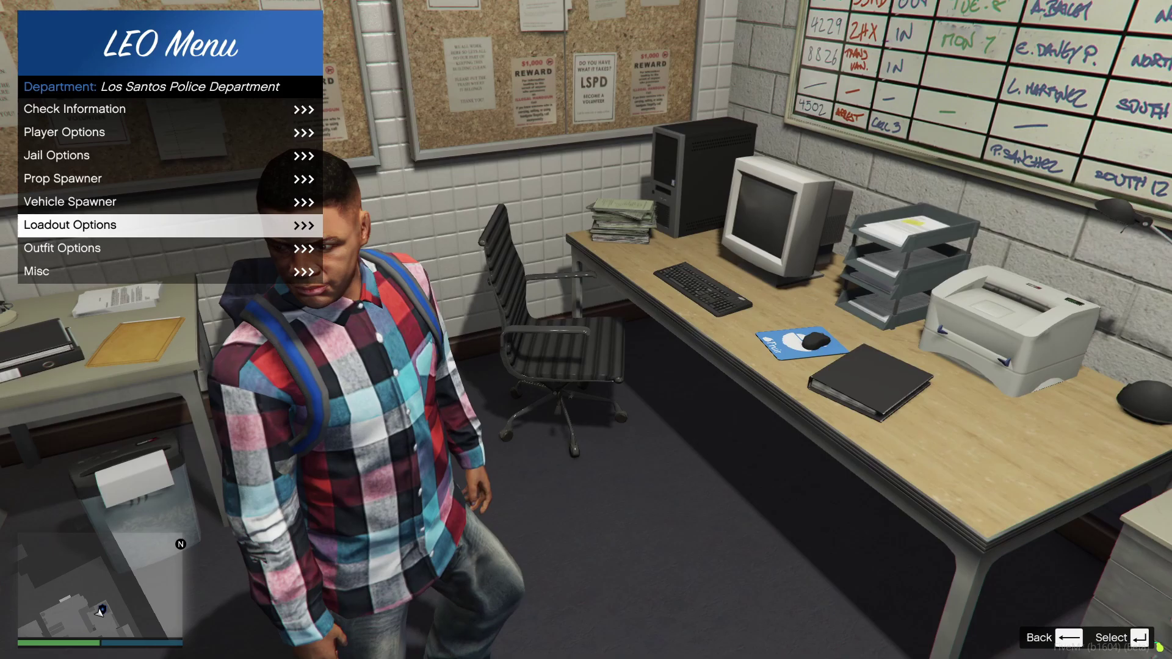
{"action": "key", "text": "Return"}
{"action": "key", "text": "Down"}
- Browse Jail Options, cancel the jail-player prompt, and close the LEO Menu
{"action": "key", "text": "Down"}
{"action": "key", "text": "Down"}
{"action": "key", "text": "Up"}
{"action": "key", "text": "Up"}
{"action": "key", "text": "Up"}
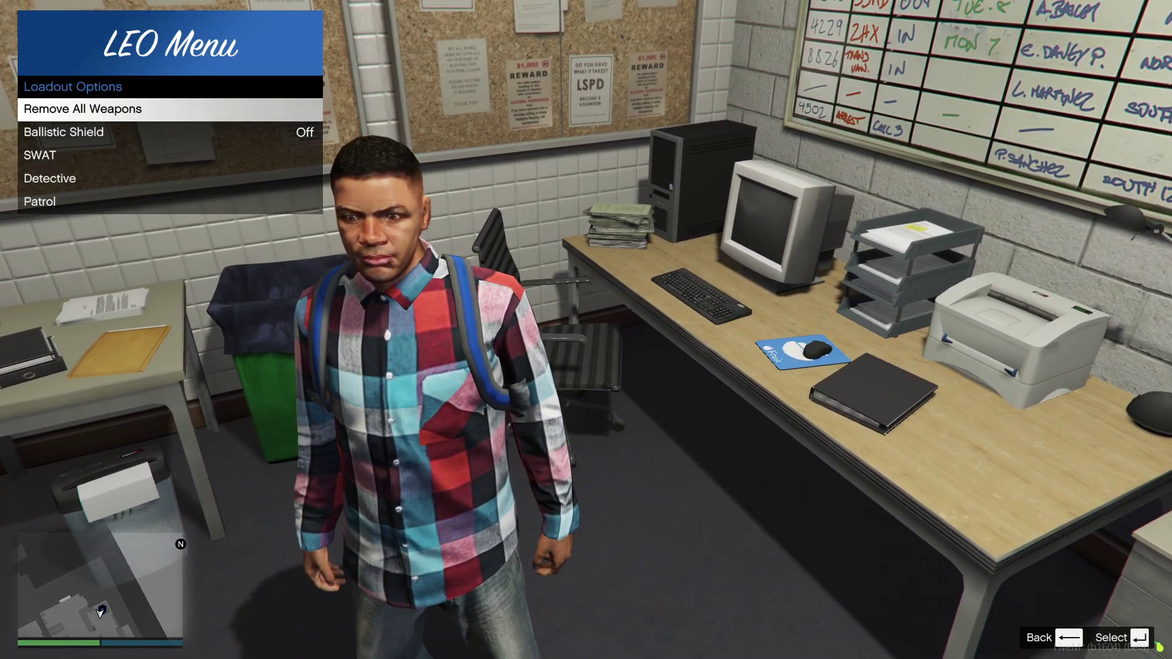
{"action": "key", "text": "BackSpace"}
{"action": "key", "text": "Up"}
{"action": "key", "text": "Up"}
{"action": "key", "text": "Up"}
{"action": "key", "text": "Return"}
{"action": "key", "text": "Down"}
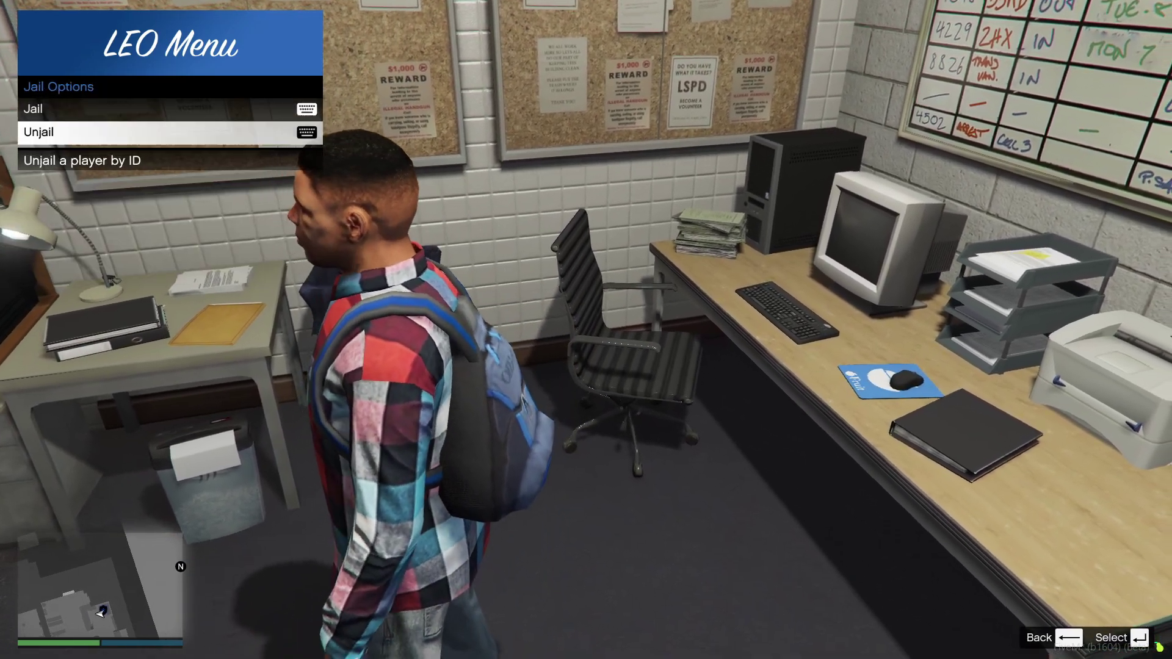
{"action": "key", "text": "Up"}
{"action": "key", "text": "Return"}
{"action": "key", "text": "Escape"}
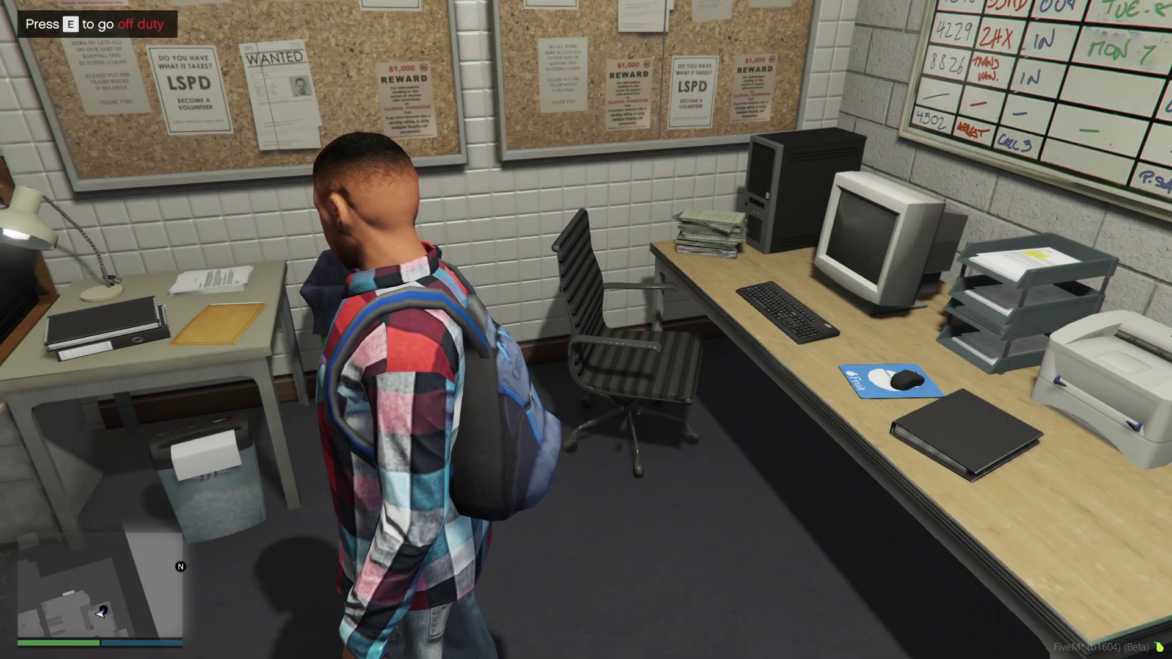
{"action": "key", "text": "BackSpace"}
{"action": "key", "text": "BackSpace"}
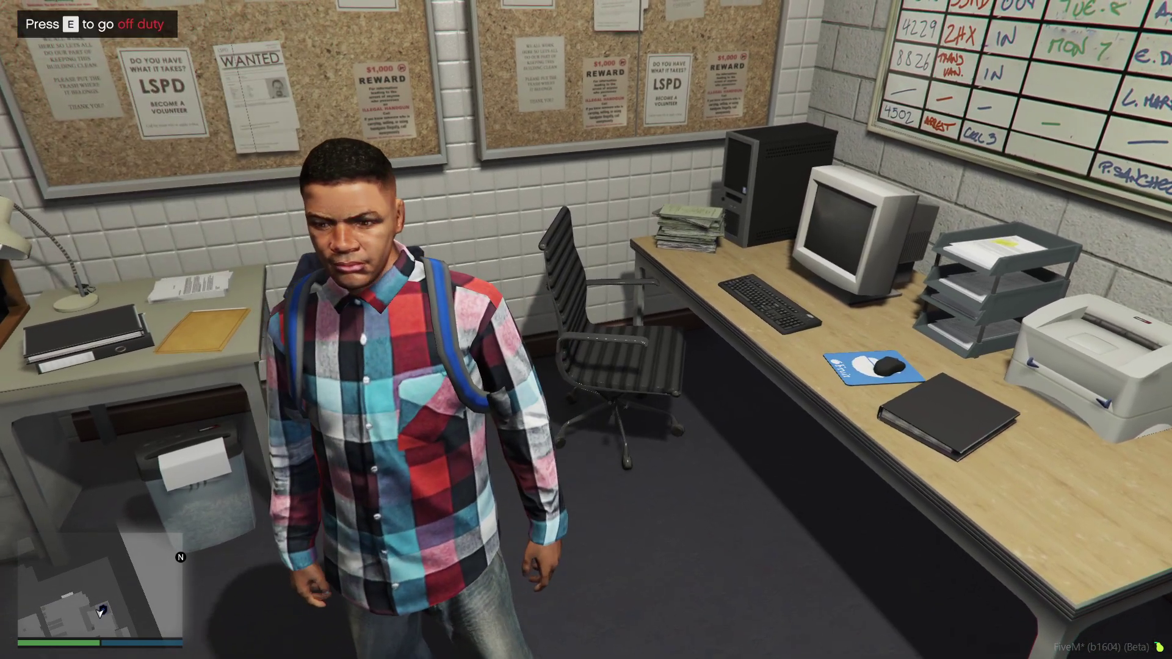